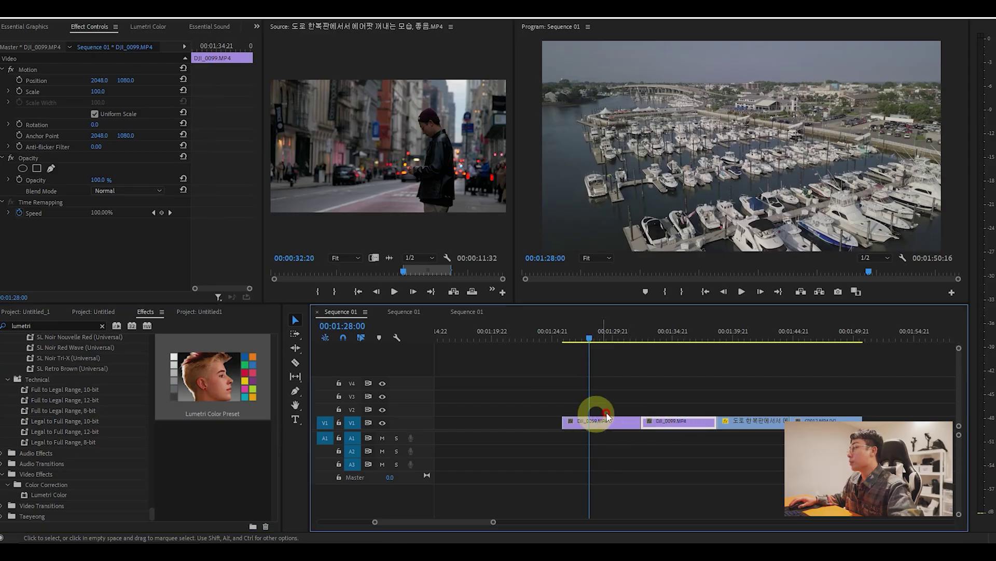
click(690, 402)
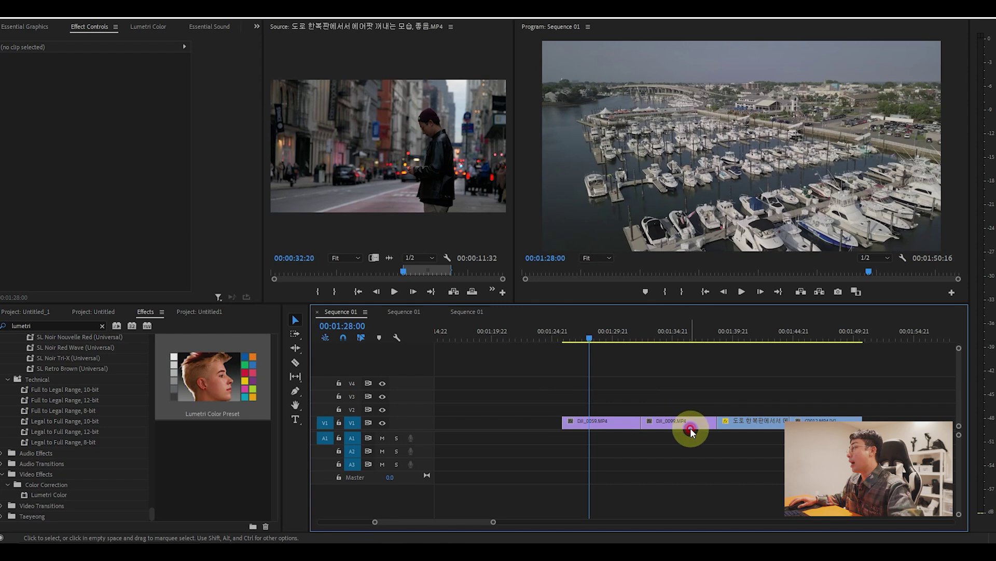
click(624, 422)
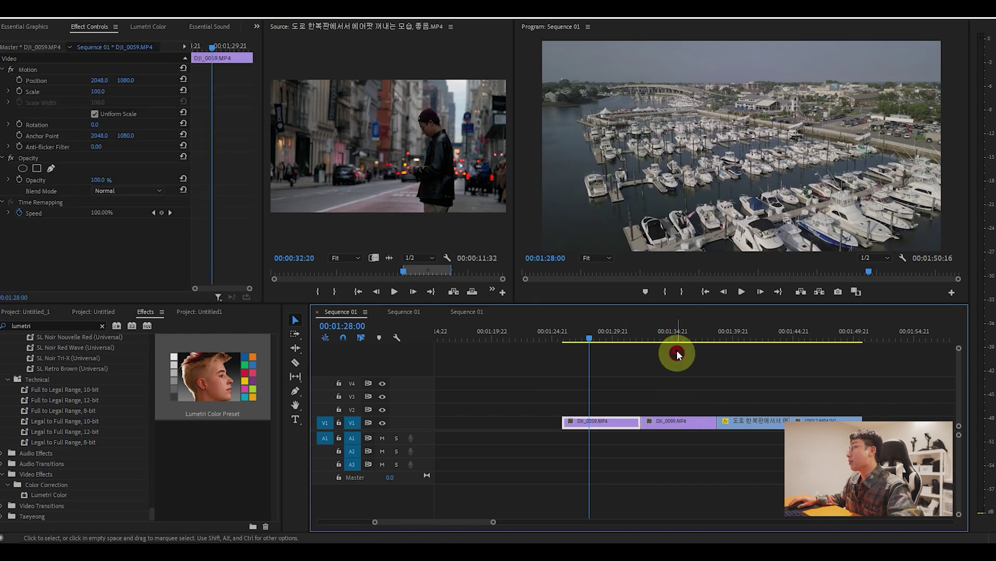
click(748, 337)
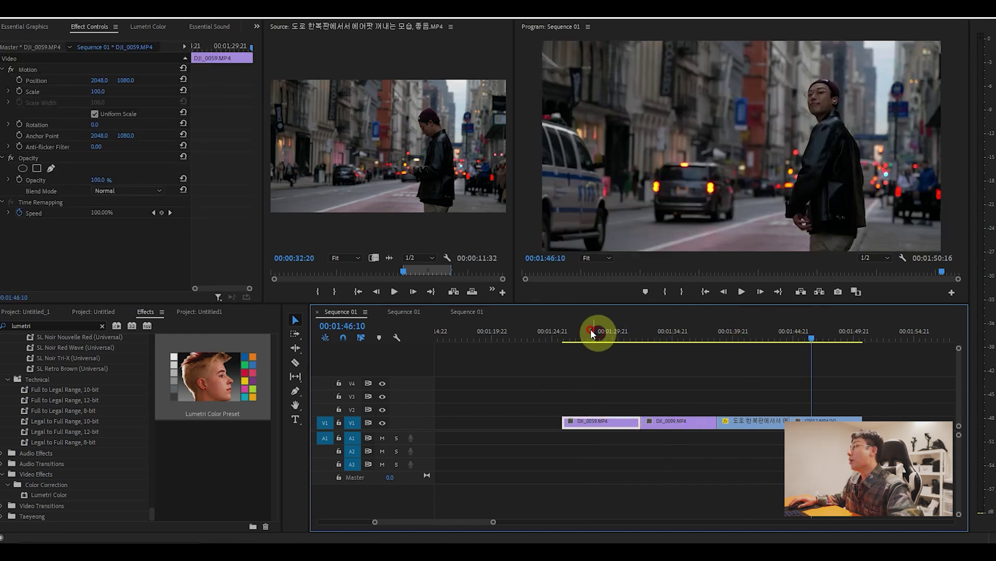
click(592, 332)
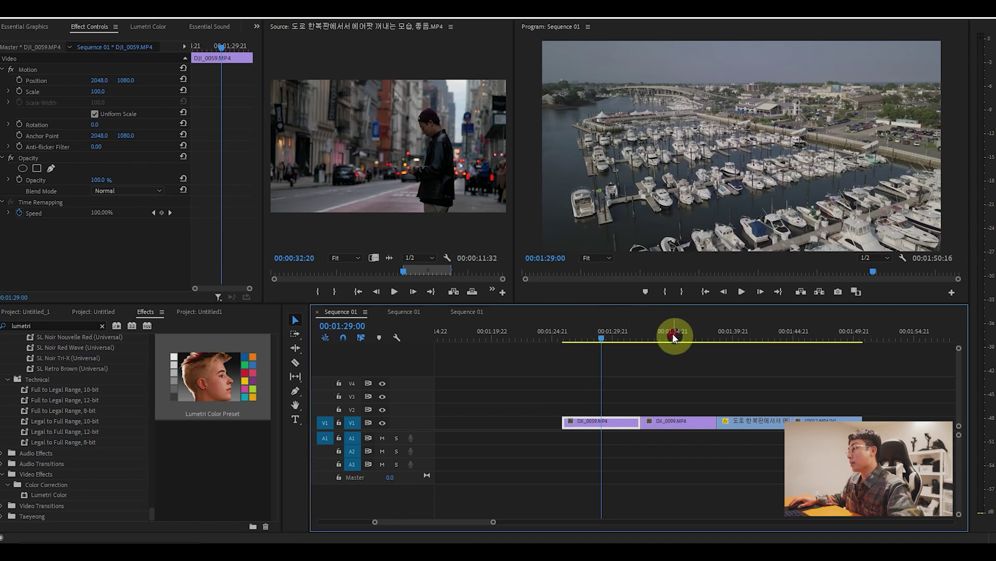
click(674, 337)
click(610, 332)
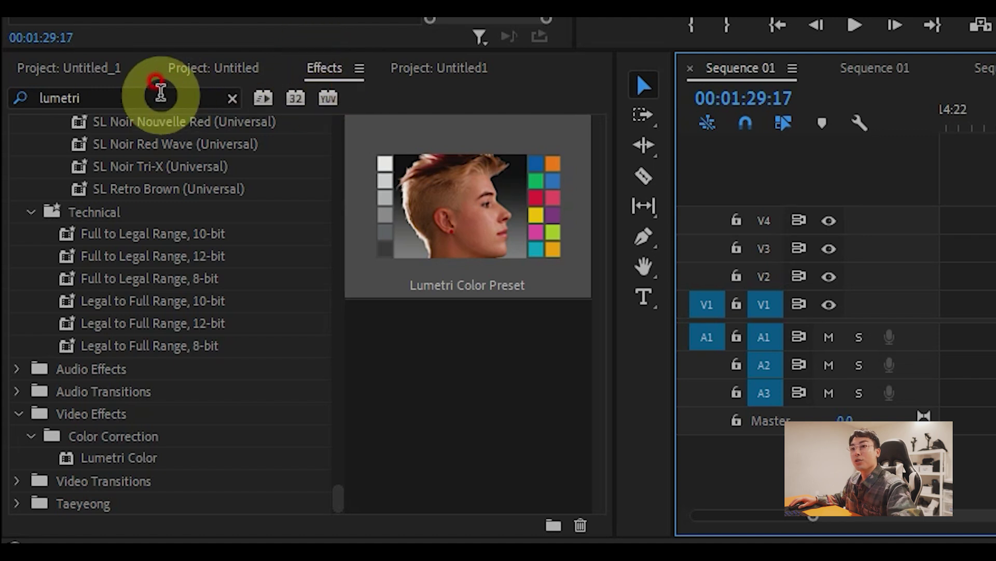
Apply Lumetri Color from the effects search to the DJI_0059 marina clip and select the effect
click(83, 102)
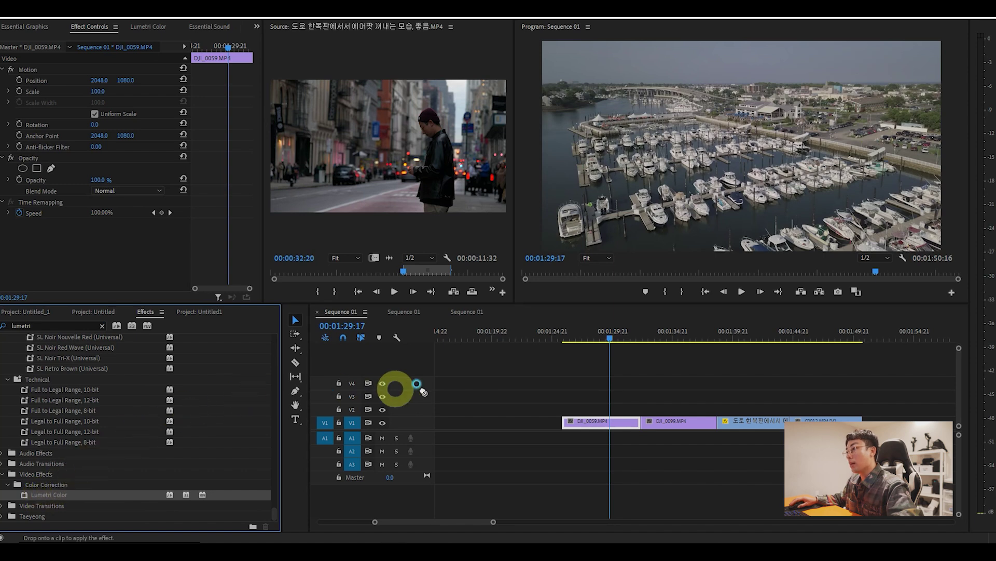
drag(594, 425, 597, 427)
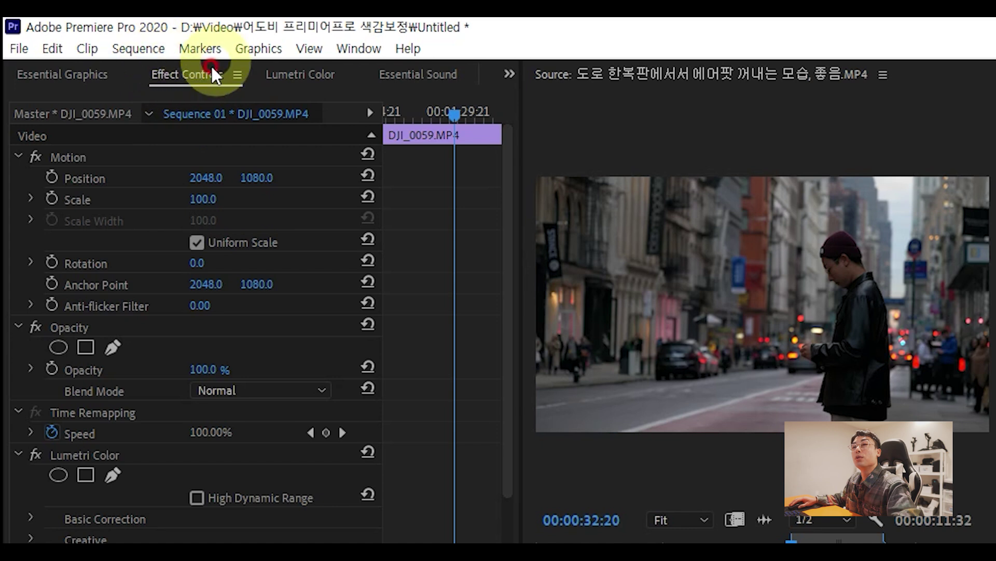
scroll(205, 294, down, 3)
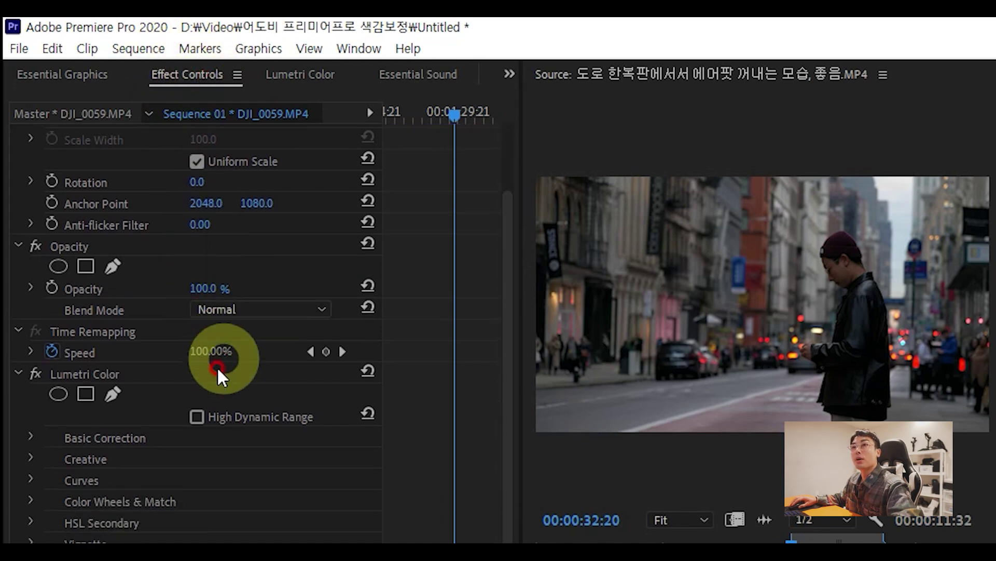
click(76, 373)
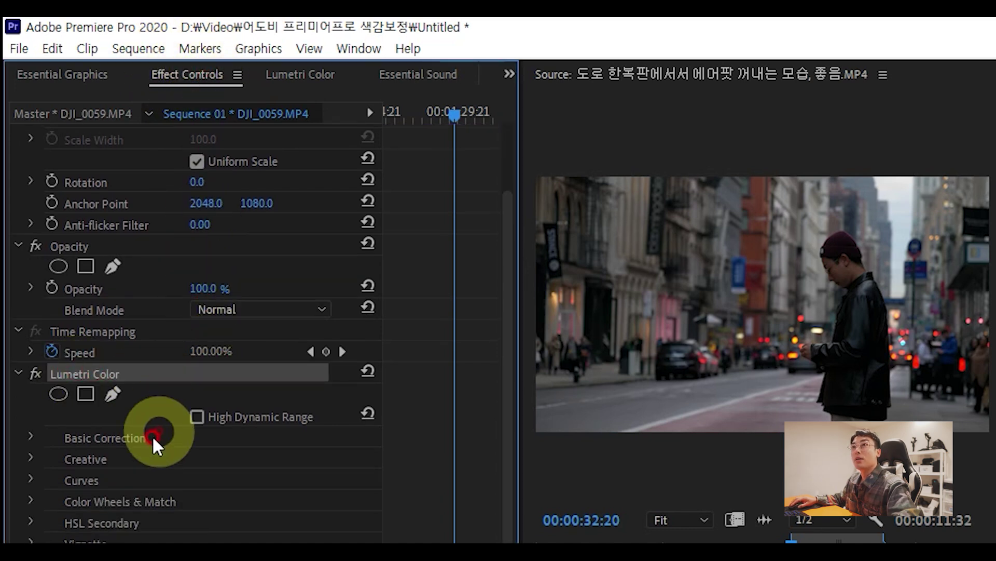
Bring up DJI_0059's full Lumetri Color controls and expand the Curves section to RGB Curves
click(304, 73)
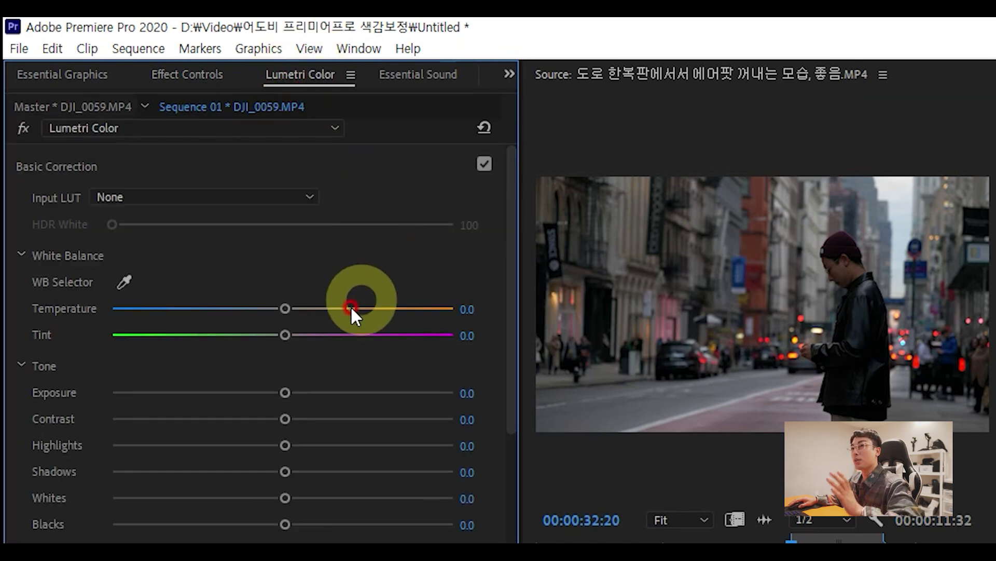
scroll(297, 275, down, 3)
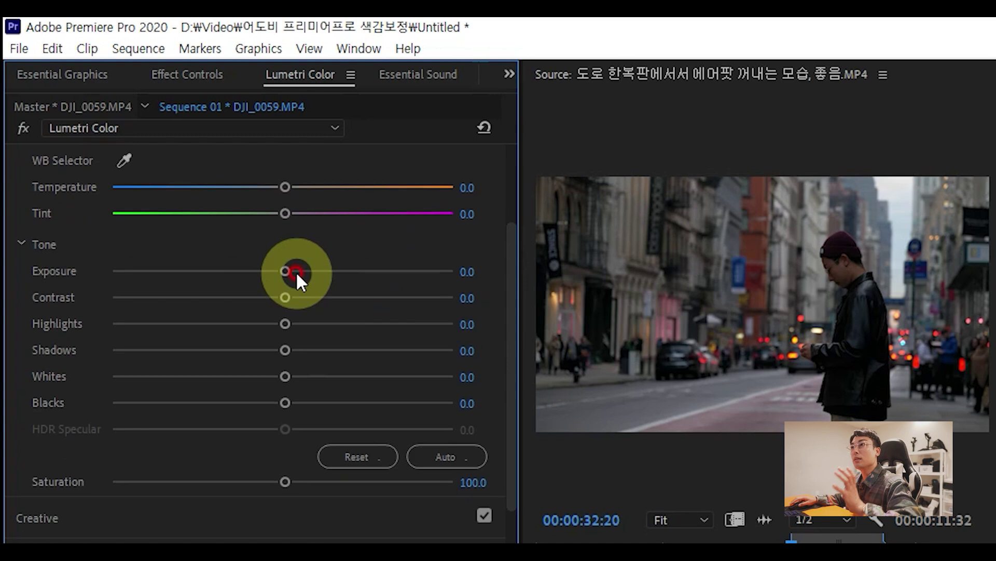
scroll(145, 129, down, 1)
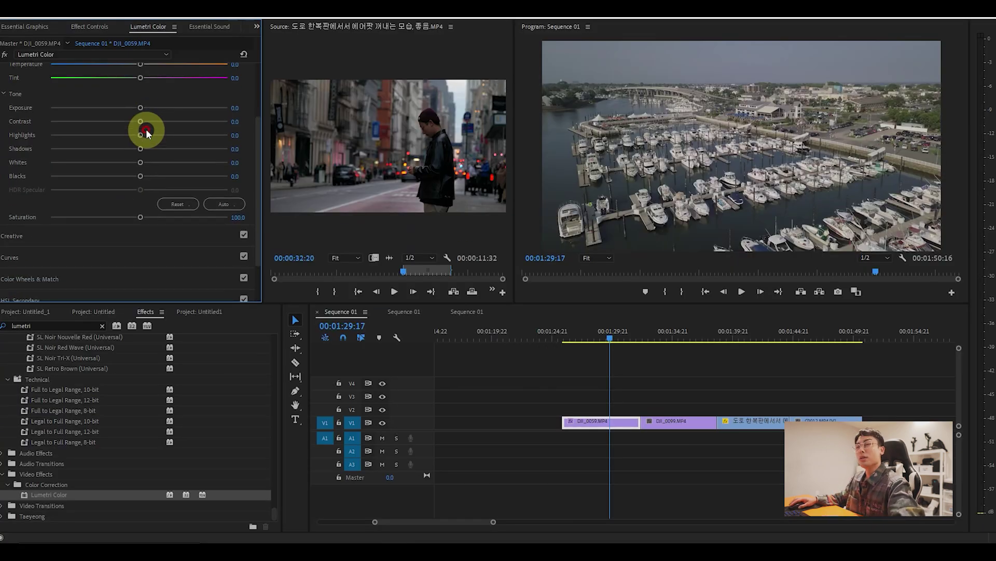
scroll(146, 134, down, 2)
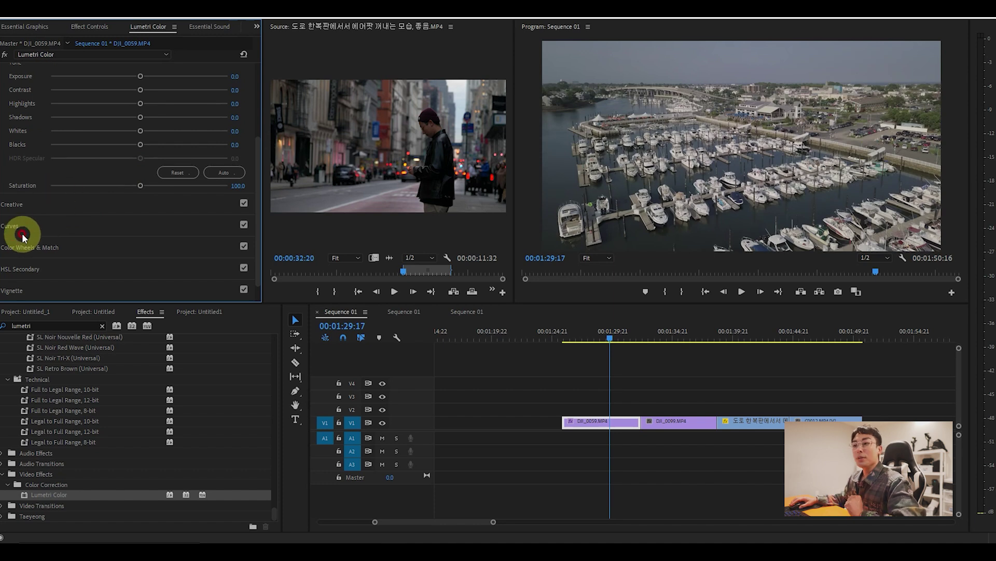
scroll(23, 236, up, 1)
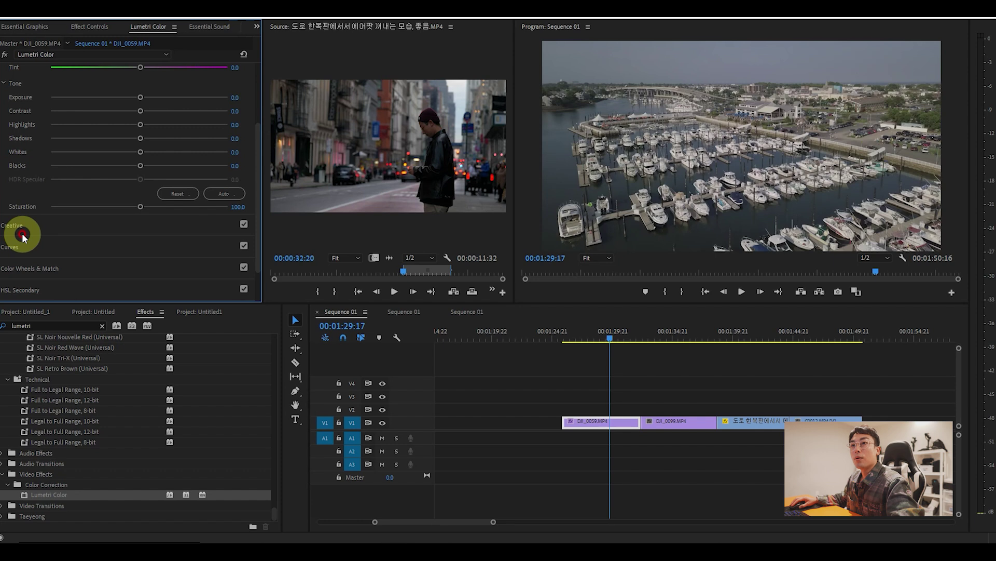
click(16, 248)
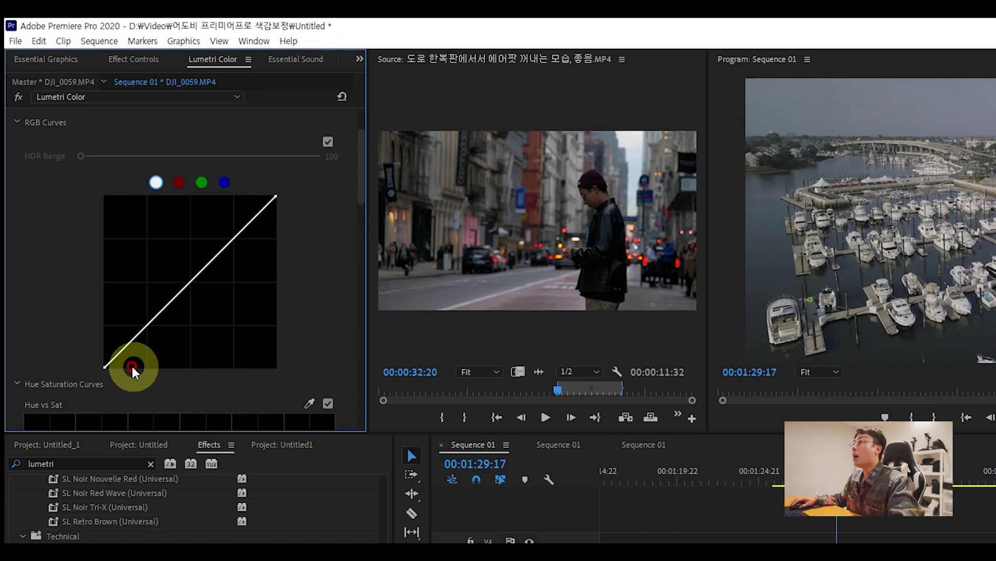
Lift the curve's black point and pull a new lower control point down to deepen shadows
drag(111, 362, 106, 364)
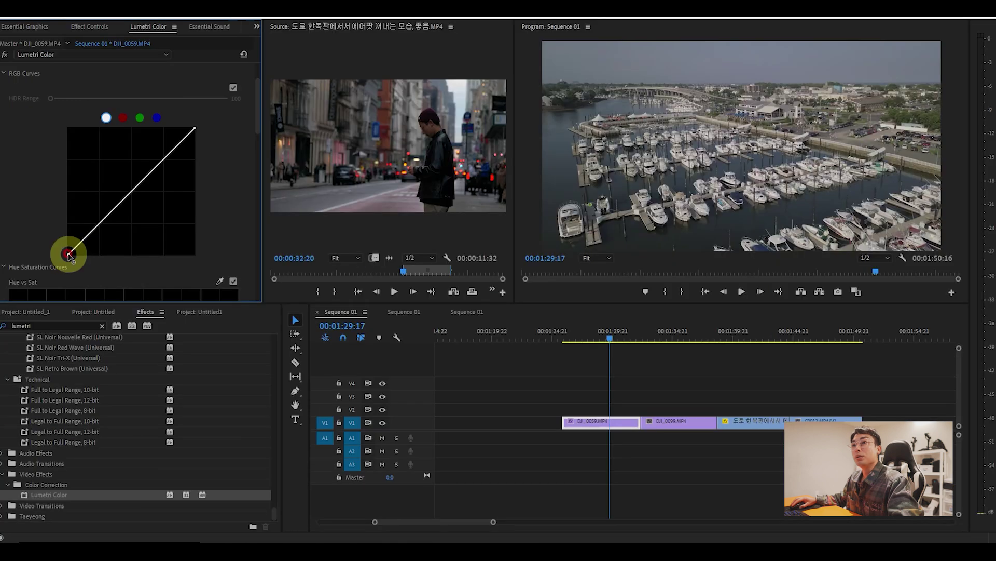
drag(68, 254, 64, 242)
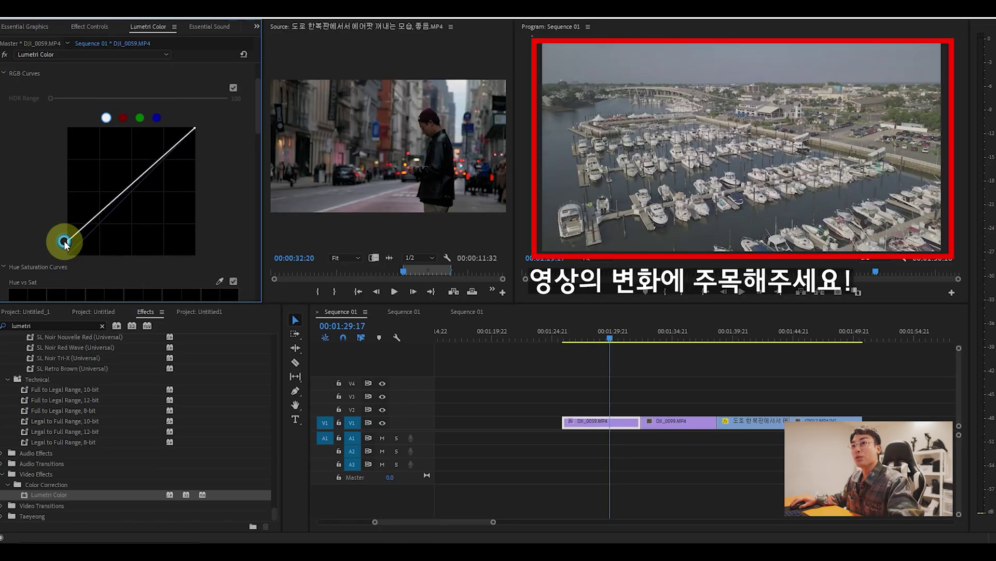
click(92, 220)
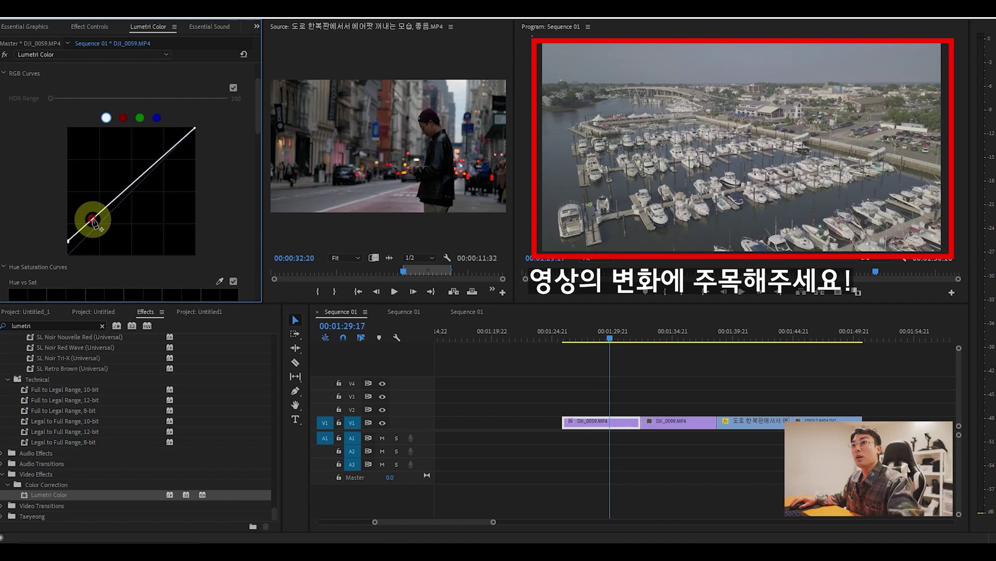
drag(93, 220, 102, 232)
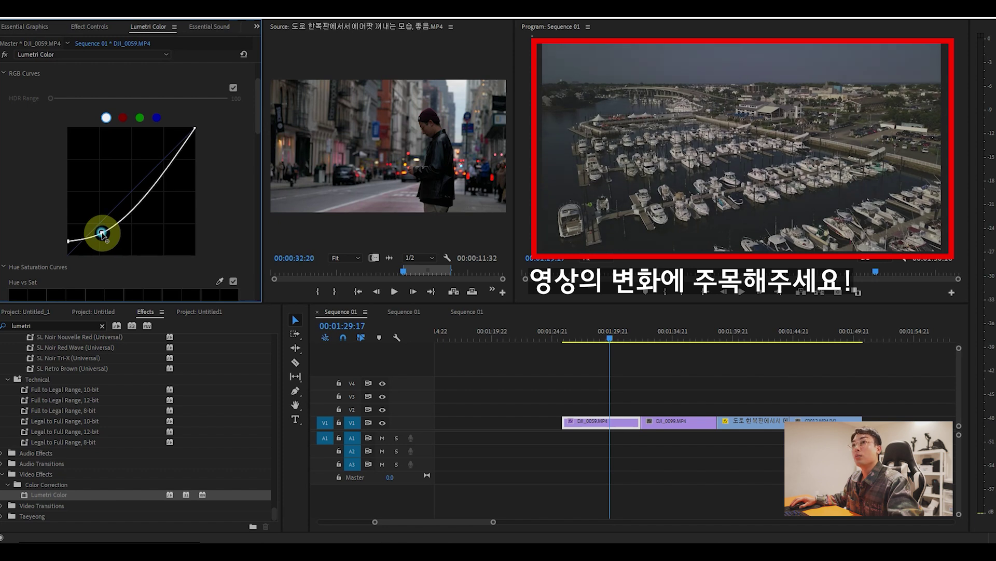
Raise a midtone point, flatten the upper curve and pull the white point left
click(133, 204)
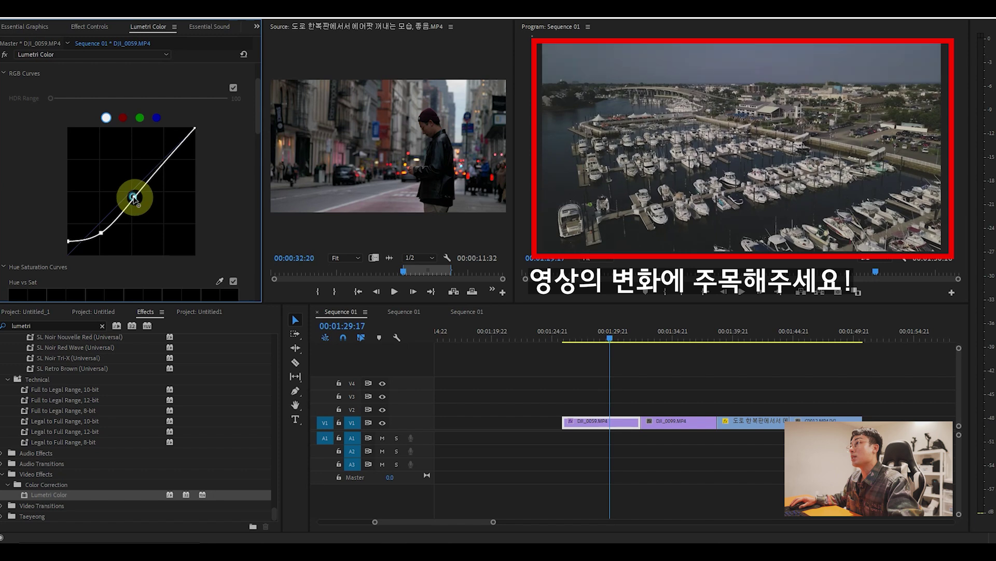
drag(130, 195, 124, 190)
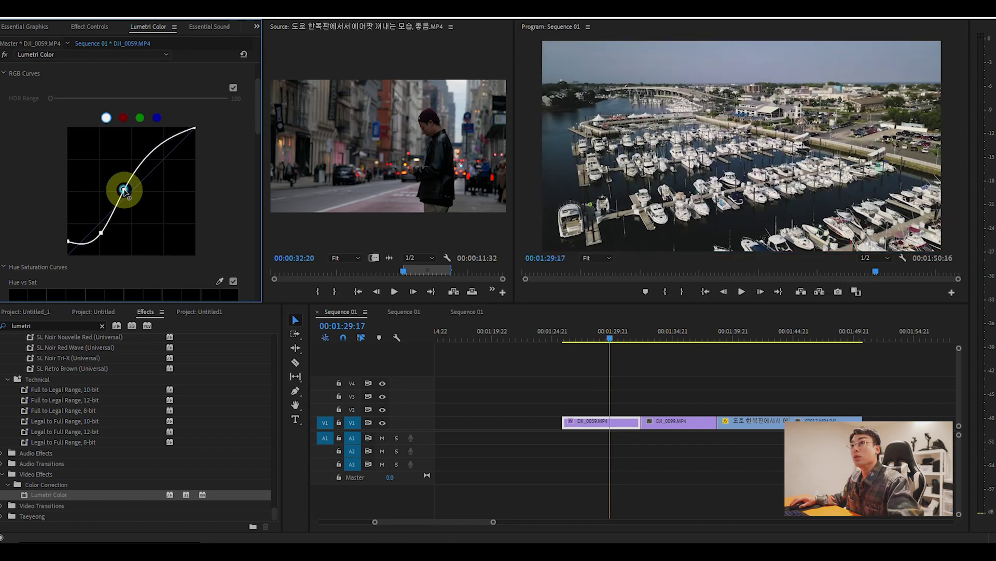
click(161, 142)
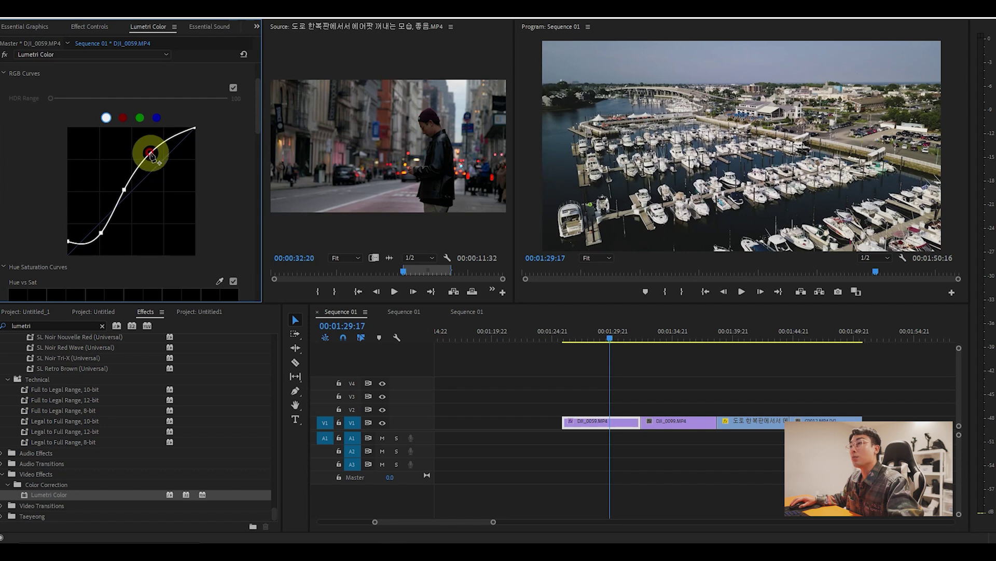
drag(157, 159, 163, 162)
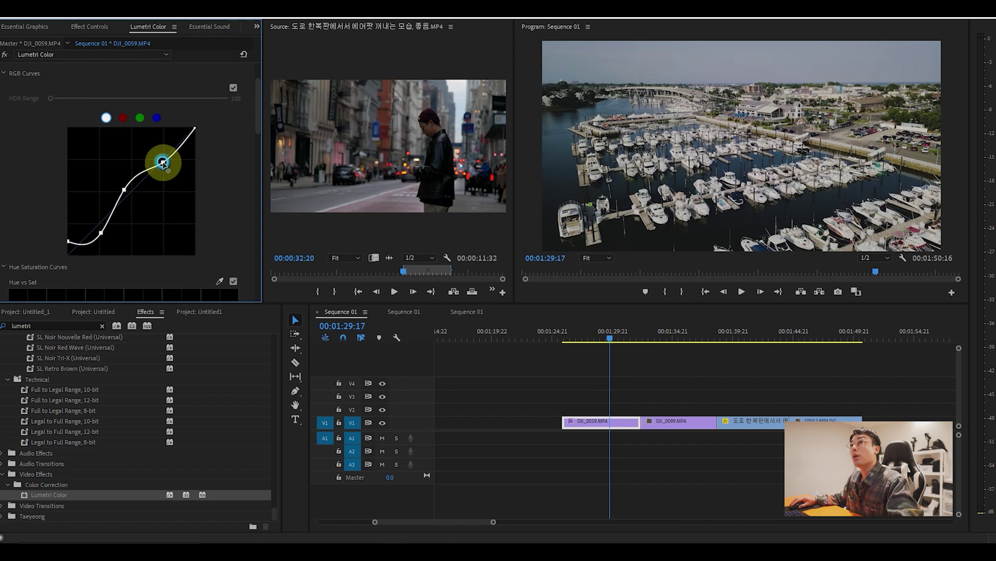
mouse_move(186, 150)
mouse_down()
mouse_move(195, 131)
mouse_move(203, 148)
mouse_up()
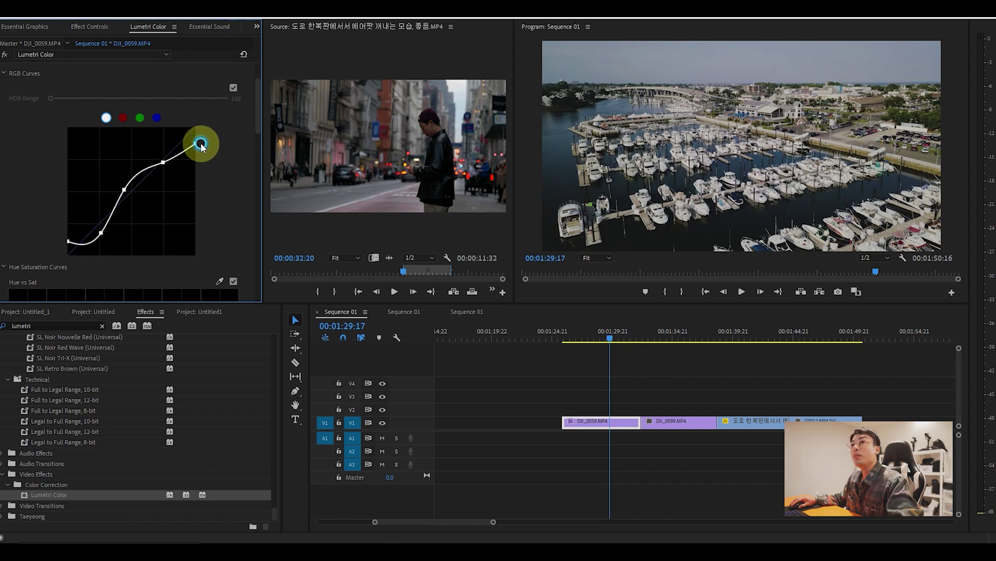
drag(201, 143, 192, 152)
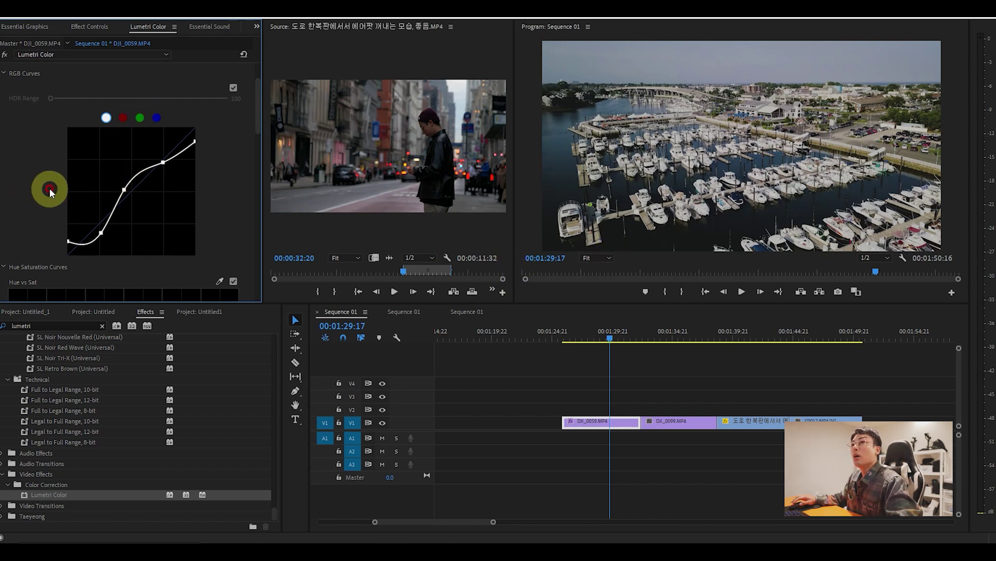
Find and expand the Creative section of the Lumetri Color panel
scroll(50, 190, down, 2)
scroll(50, 191, down, 2)
scroll(49, 190, down, 2)
scroll(49, 190, down, 2)
scroll(50, 190, down, 2)
scroll(49, 190, down, 2)
scroll(50, 190, down, 2)
scroll(49, 190, down, 2)
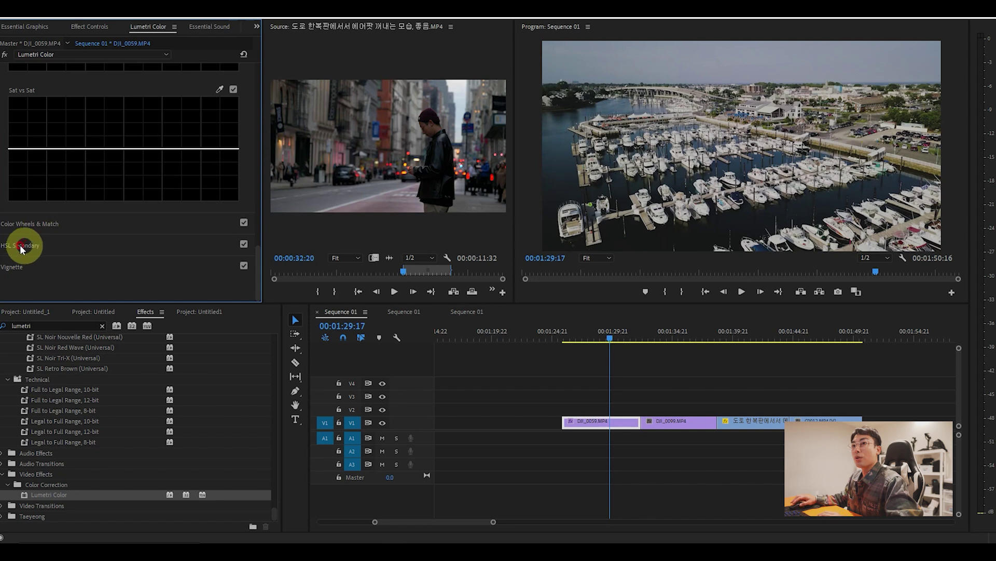
scroll(26, 226, up, 1)
scroll(26, 227, up, 2)
scroll(26, 226, up, 2)
scroll(26, 227, up, 2)
scroll(26, 227, up, 2)
scroll(24, 224, up, 5)
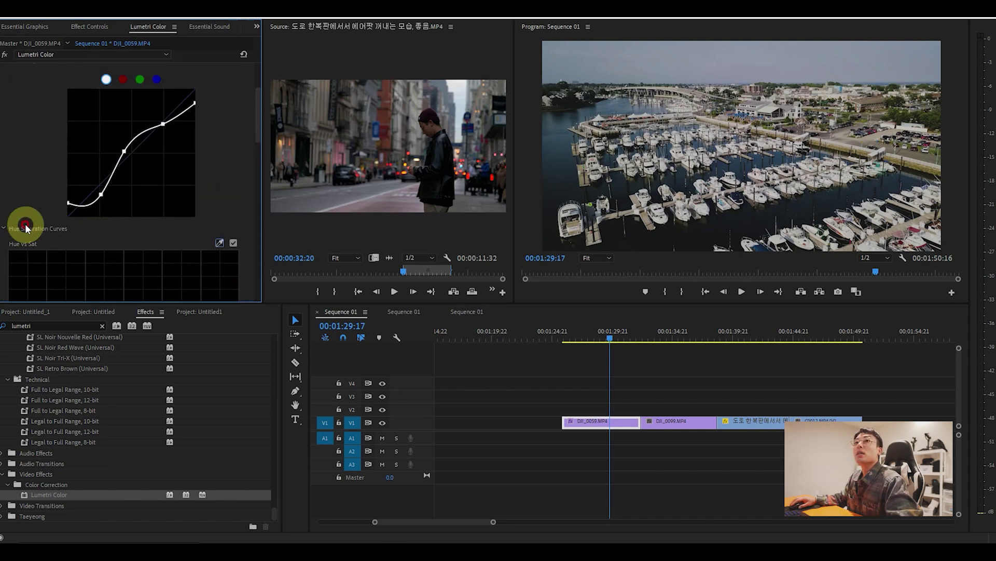
scroll(26, 224, up, 5)
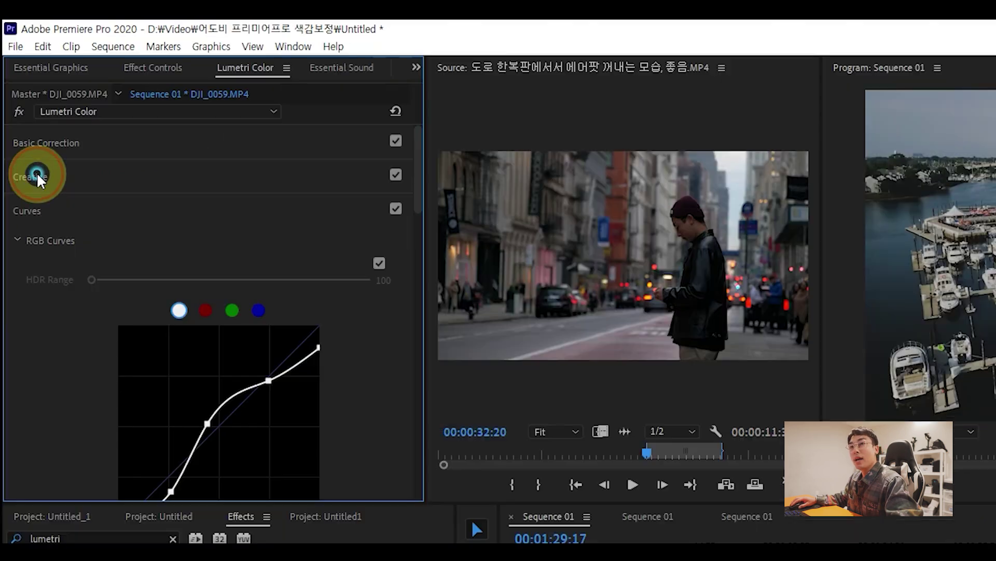
click(15, 95)
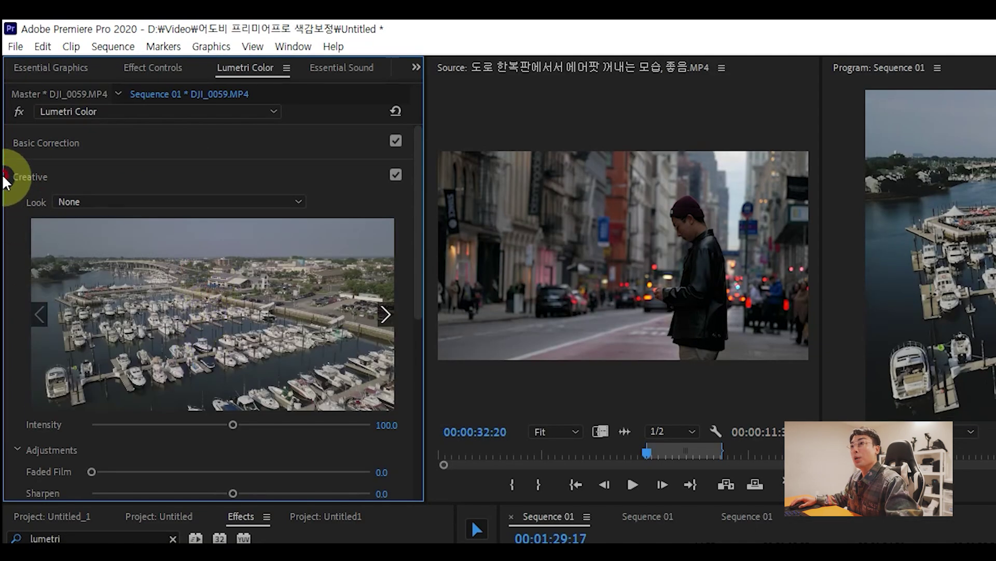
Open the Look dropdown to list the creative presets, with Look still None
scroll(332, 441, down, 1)
scroll(322, 401, down, 3)
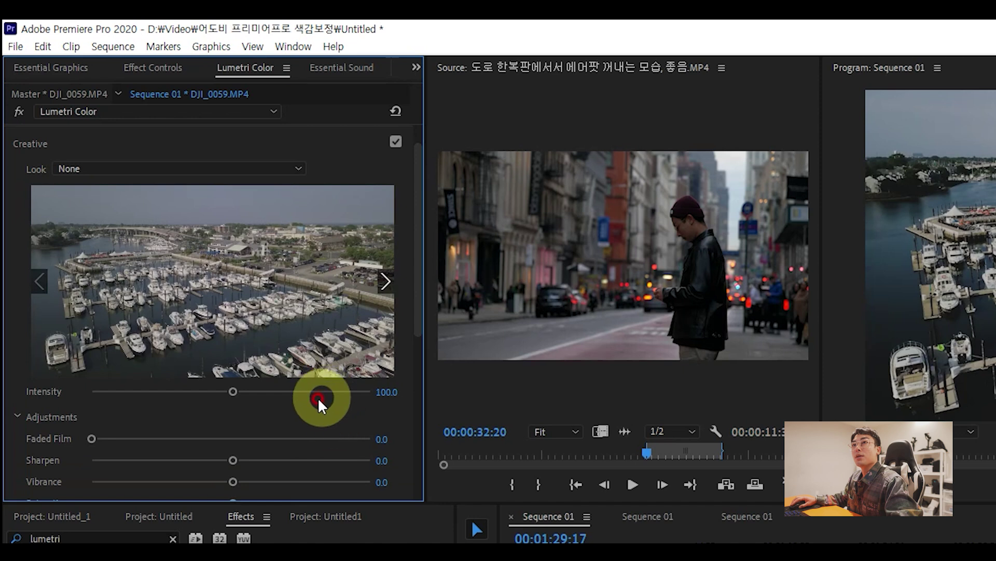
scroll(207, 422, up, 1)
scroll(27, 285, up, 2)
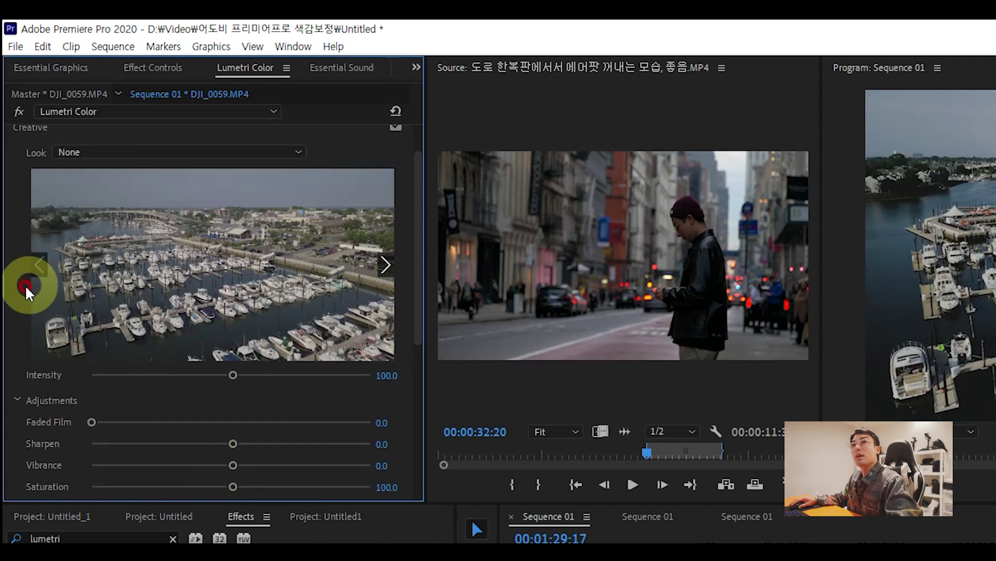
click(77, 168)
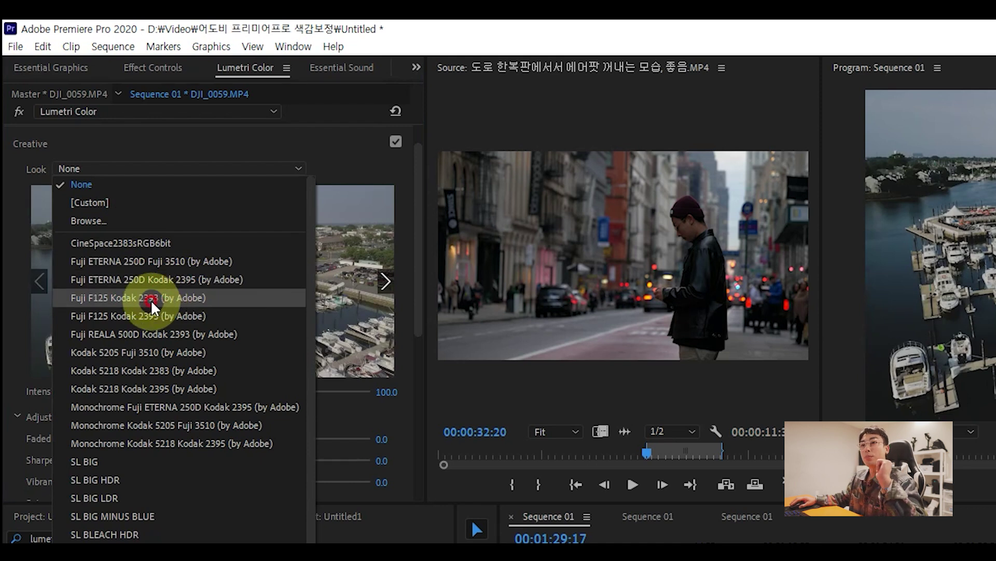
Preview the SL CLEAN STRAIGHT LDR look, then apply SL GOLD RUSH HDR
click(177, 464)
scroll(171, 529, down, 5)
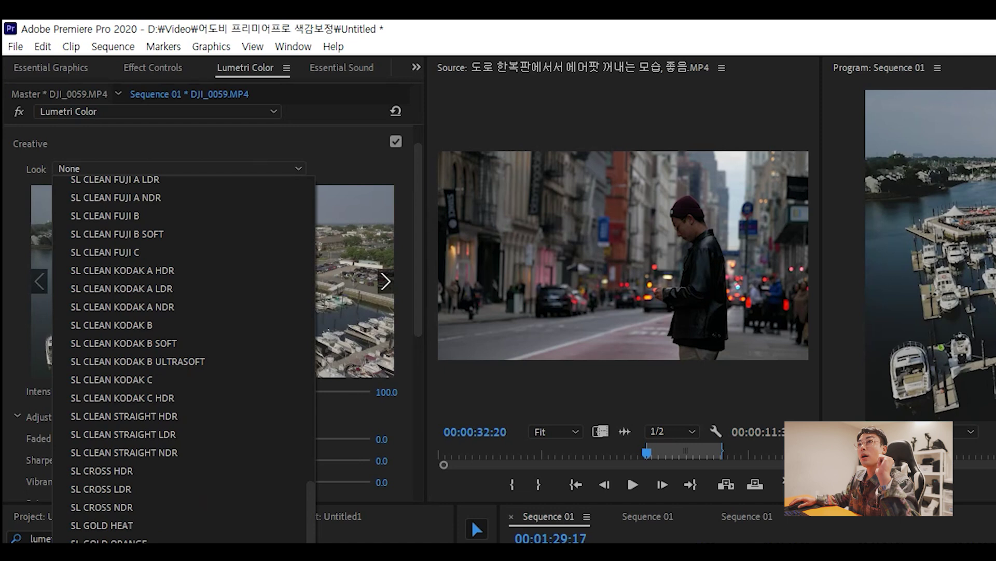
click(130, 430)
click(200, 167)
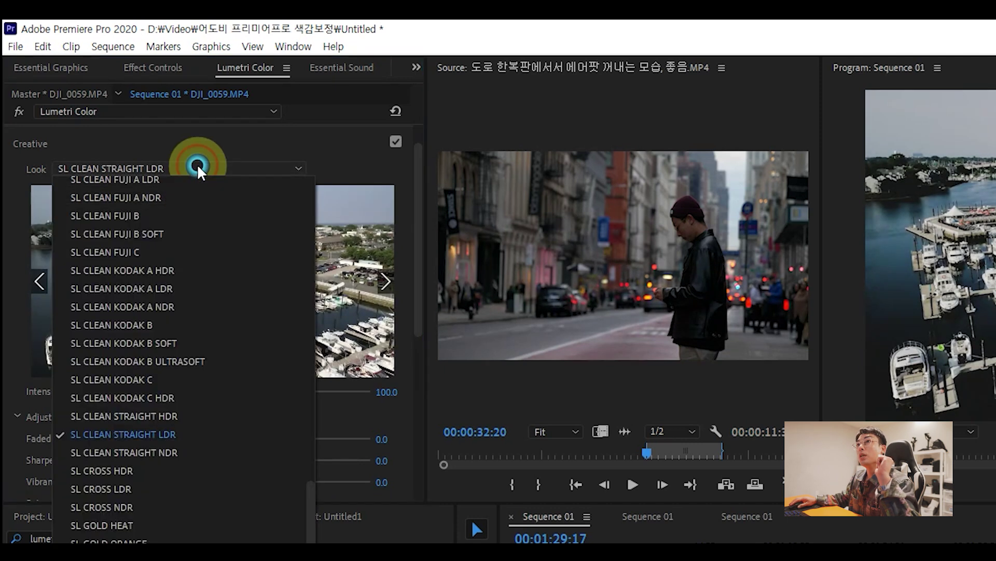
scroll(181, 252, down, 5)
click(180, 252)
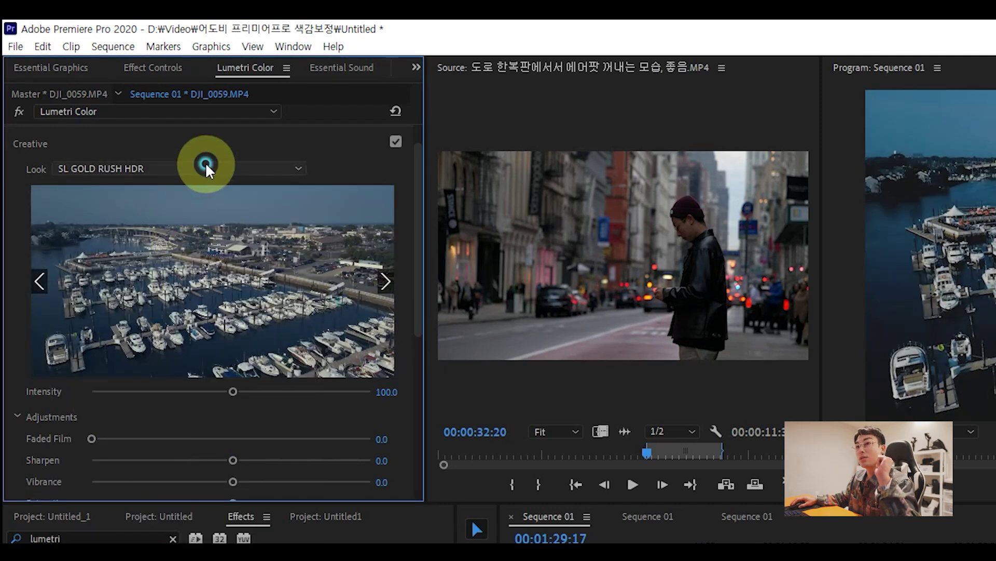
Try the SL GOLD WESTERN, SL MATRIX GREEN and SL NOIR 1965 looks
click(205, 164)
scroll(166, 515, down, 3)
click(166, 516)
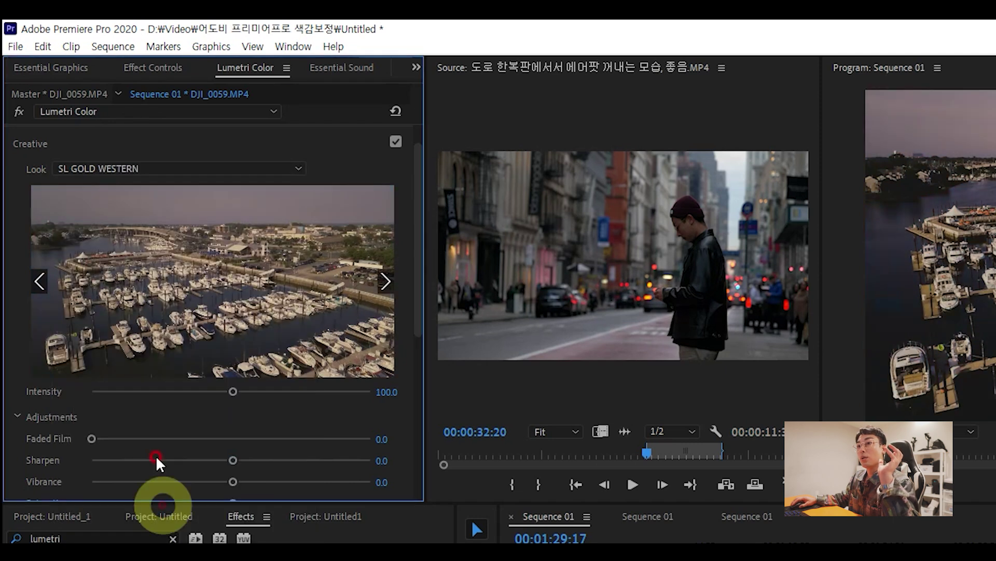
click(237, 163)
scroll(210, 331, down, 5)
click(211, 331)
click(186, 167)
scroll(200, 278, down, 5)
click(200, 278)
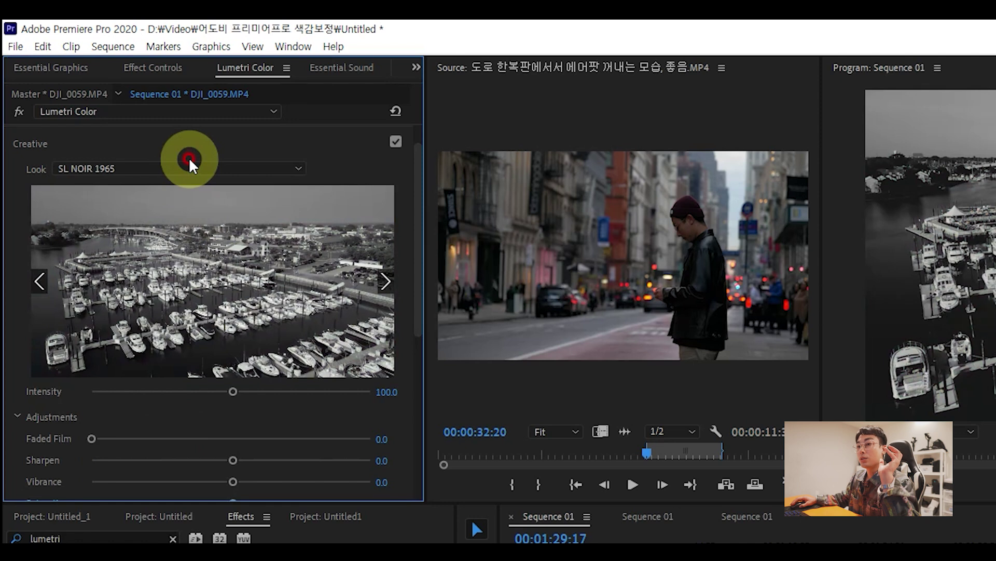
Try SL NOIR NOUVELLE RED and SL GOLD HEAT, then settle on SL GOLD RUSH HDR
click(189, 164)
scroll(133, 523, down, 5)
click(133, 523)
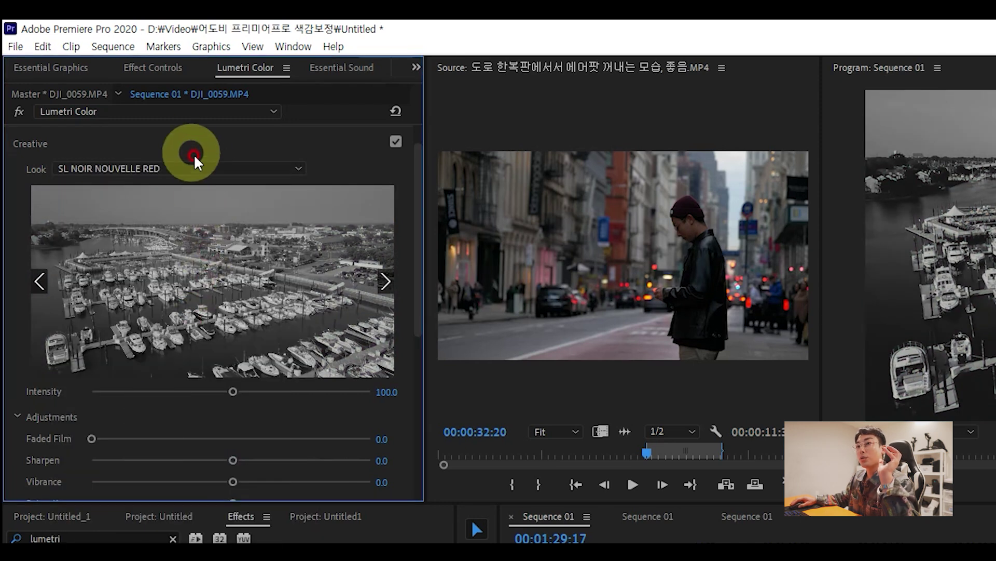
click(204, 164)
scroll(182, 499, down, 2)
click(181, 498)
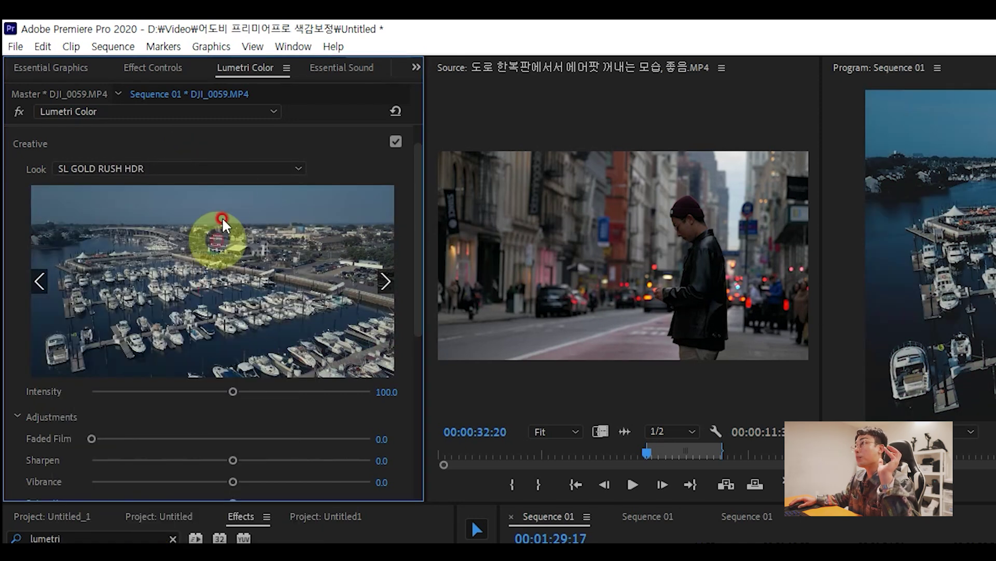
click(221, 168)
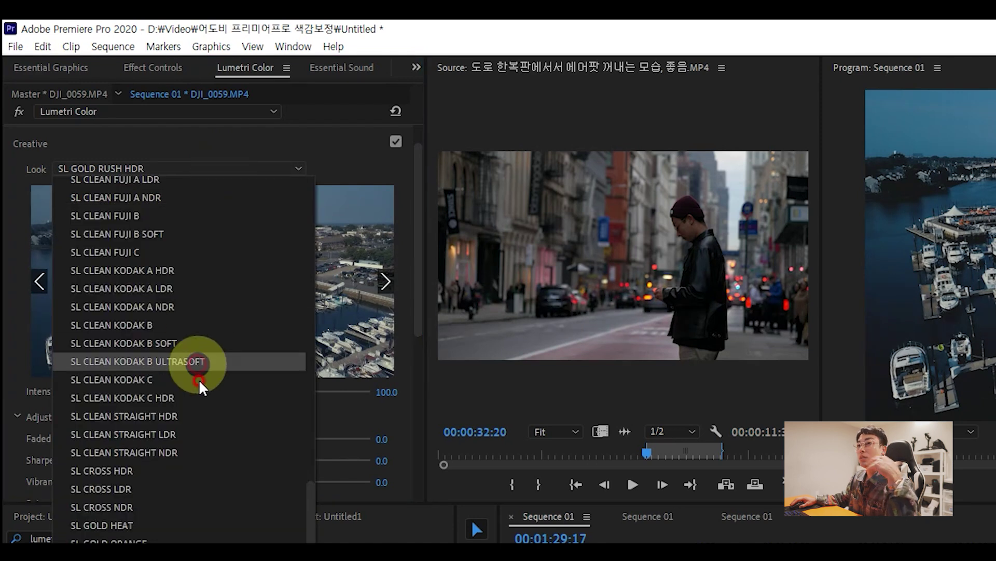
click(161, 525)
click(172, 171)
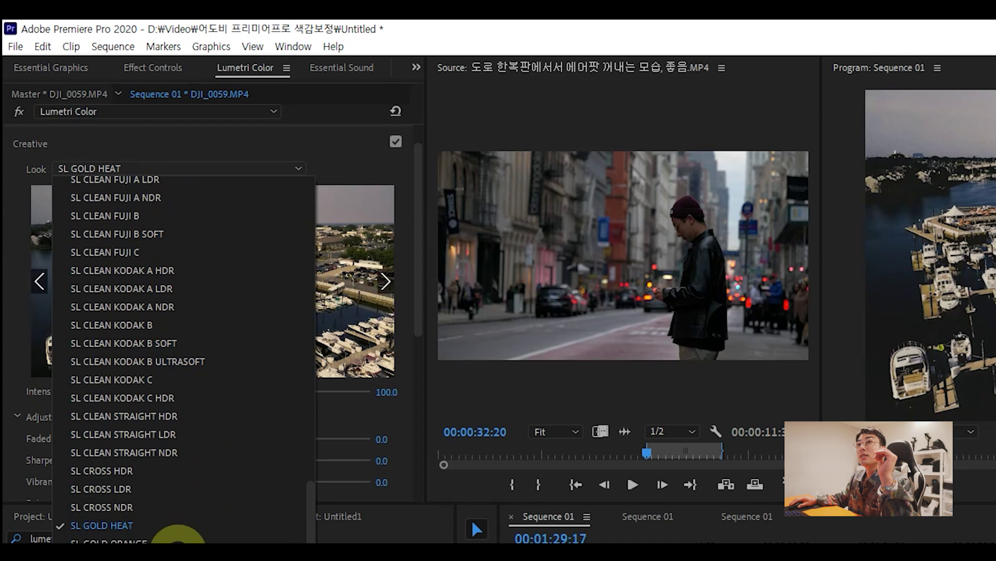
click(223, 537)
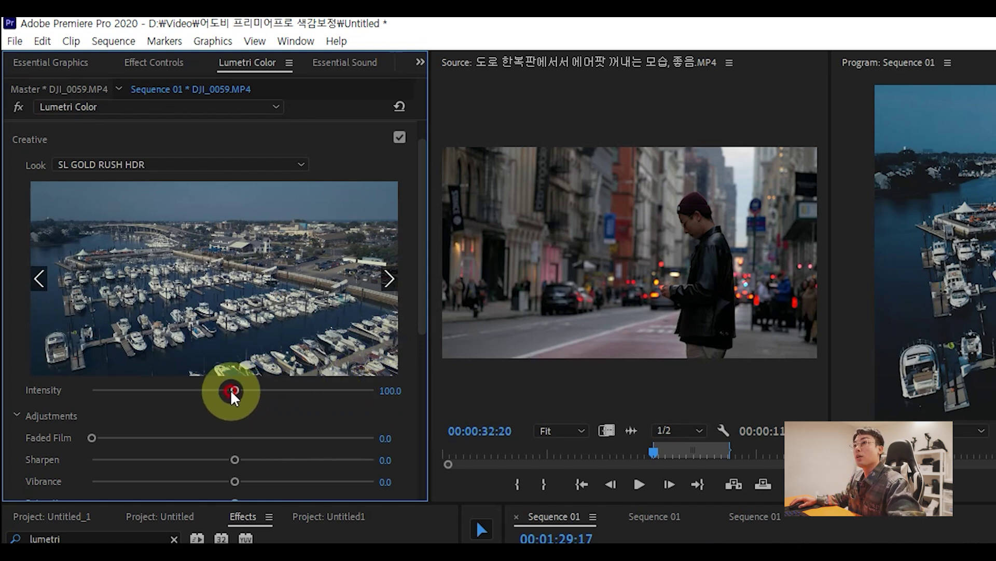
Lower the creative look's Intensity to 40
drag(232, 393, 160, 390)
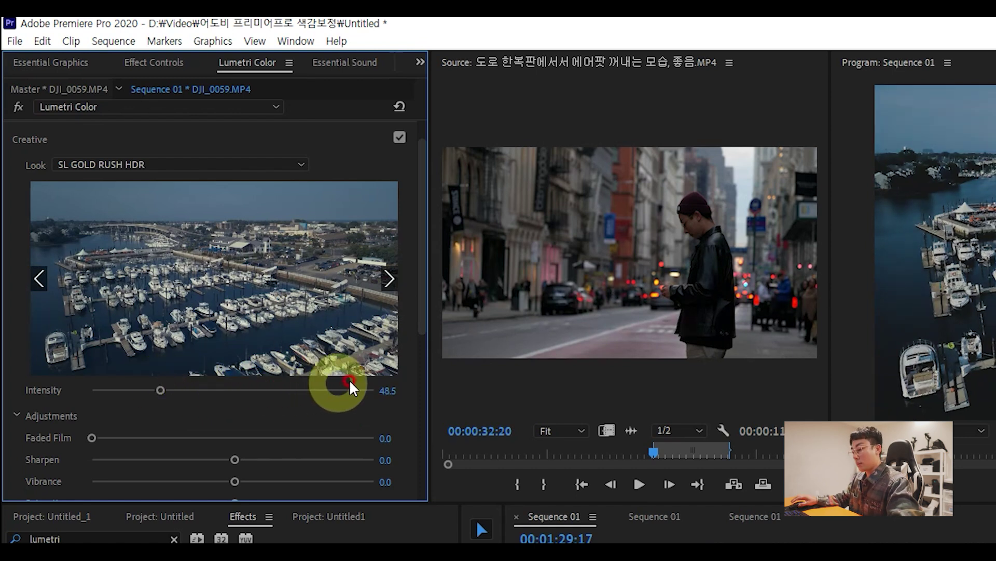
click(389, 390)
text(40)
click(396, 427)
Test a Faded Film wash, then return Faded Film to 0
scroll(301, 370, down, 3)
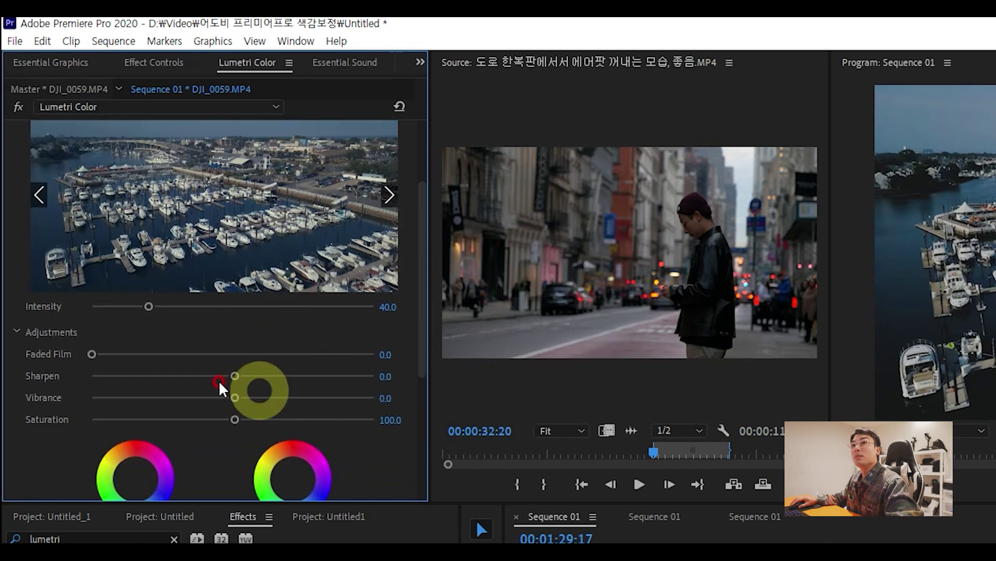
click(89, 355)
drag(92, 357, 269, 355)
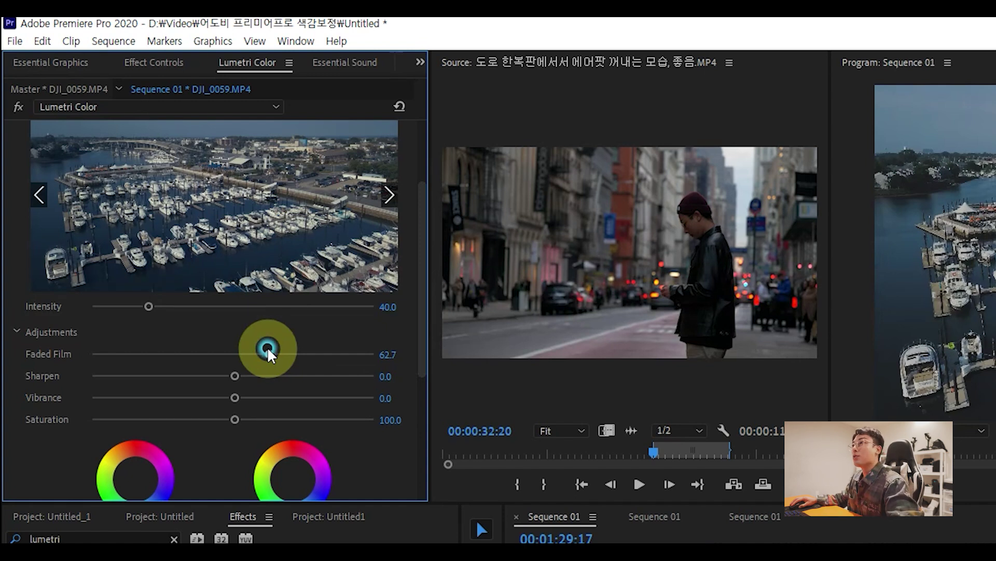
drag(267, 354, 179, 365)
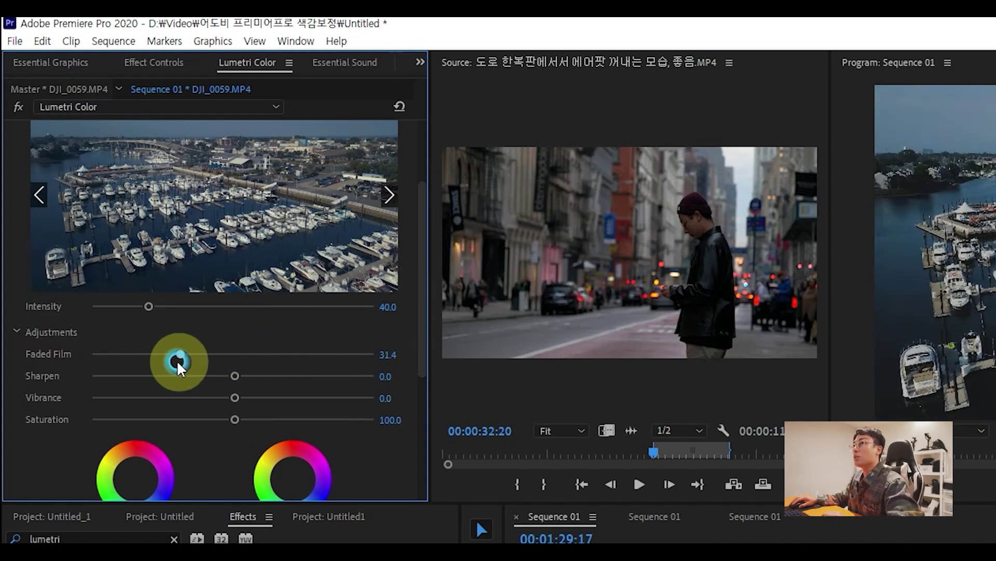
drag(178, 366, 77, 380)
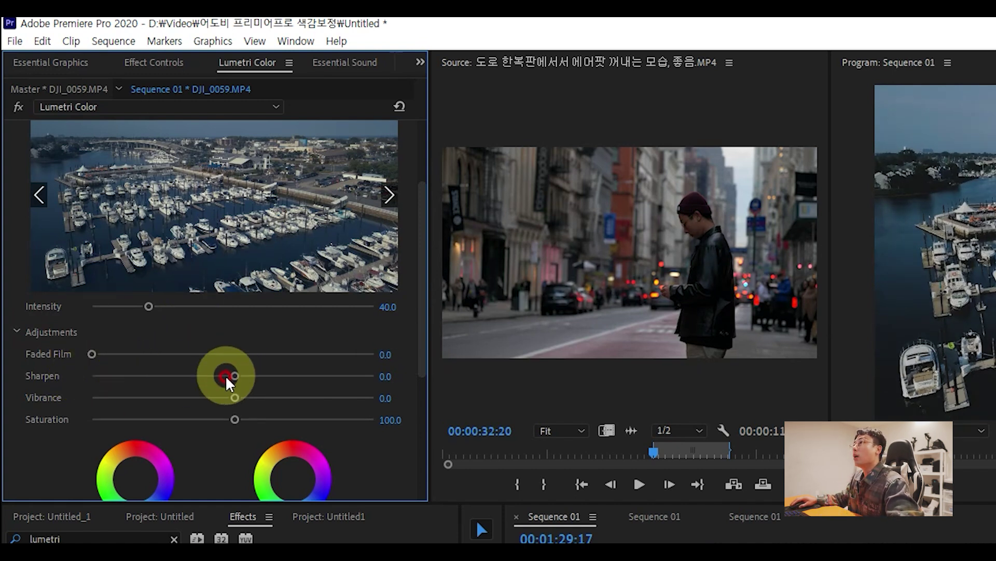
Set the Creative Sharpen amount to 15
scroll(278, 415, down, 1)
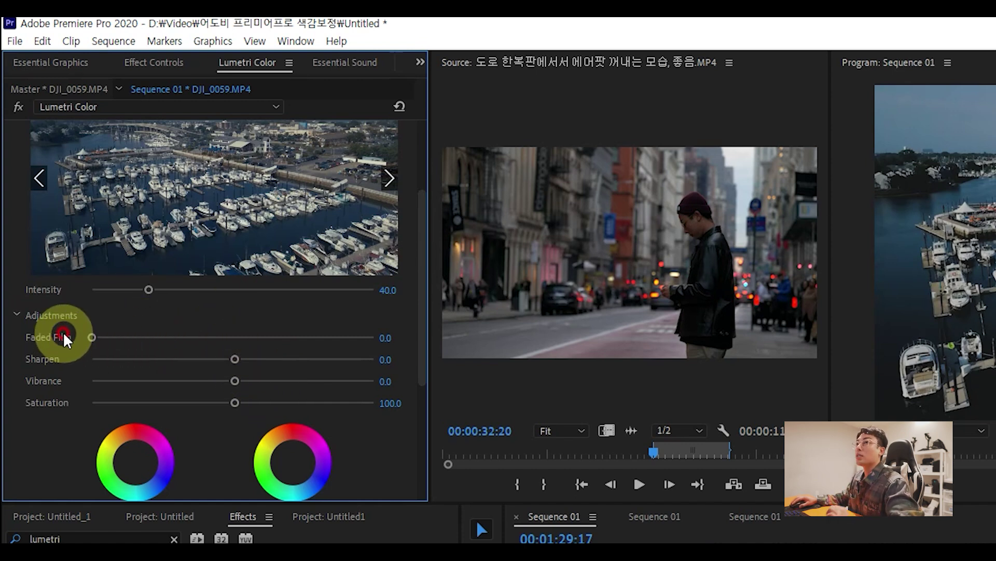
click(233, 407)
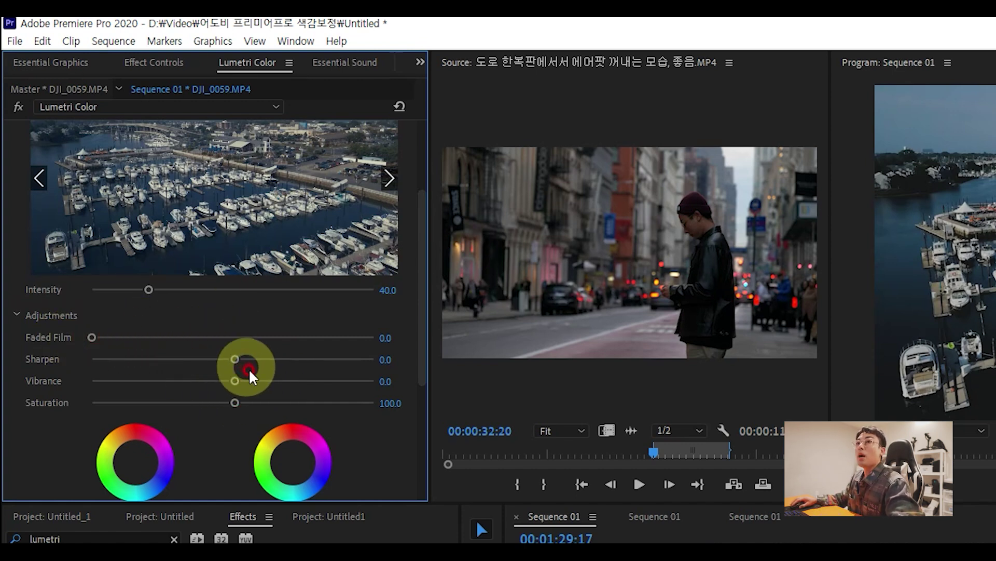
click(38, 366)
click(235, 361)
click(369, 362)
click(385, 358)
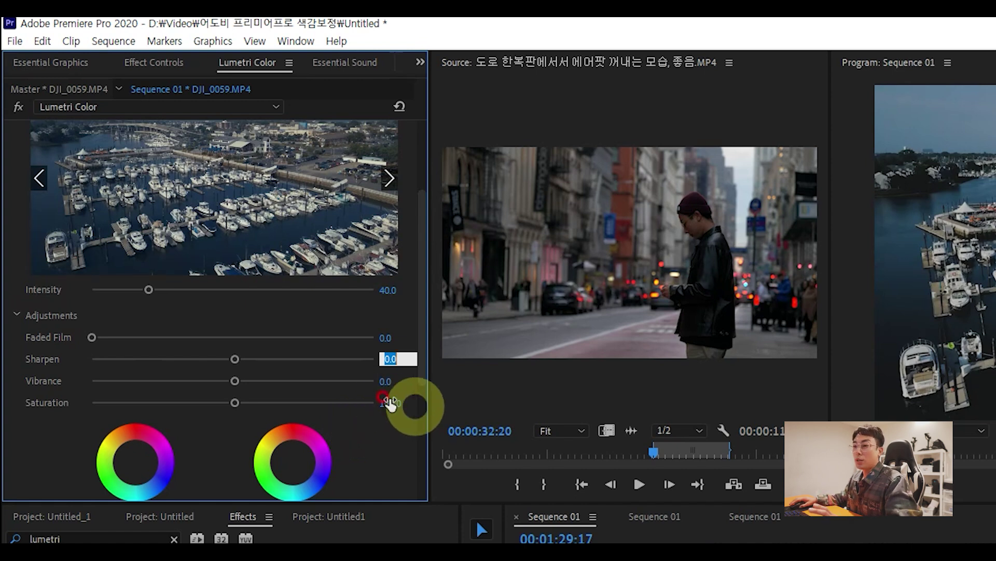
click(225, 389)
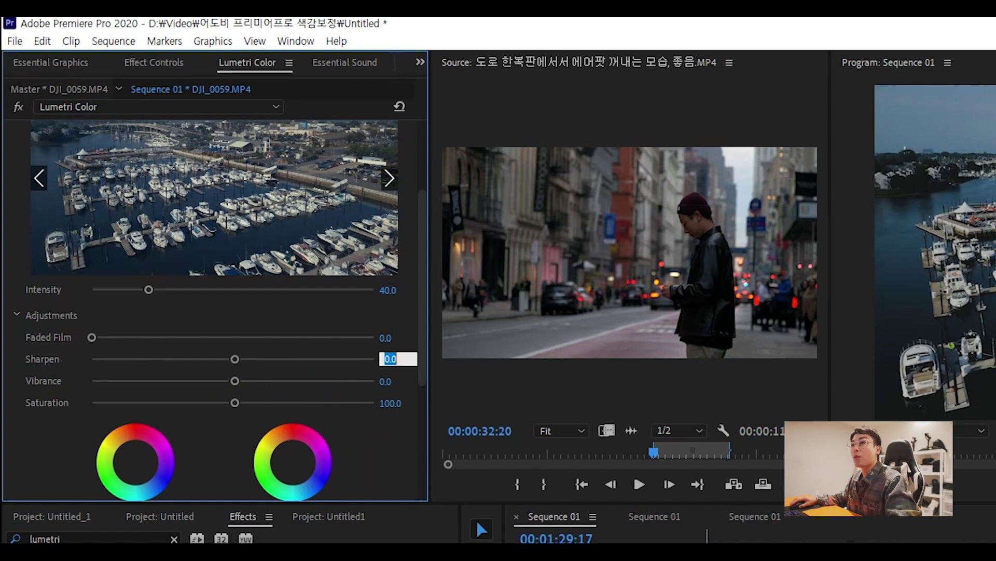
click(385, 383)
text(15)
key(Return)
Set Vibrance to 15
click(387, 379)
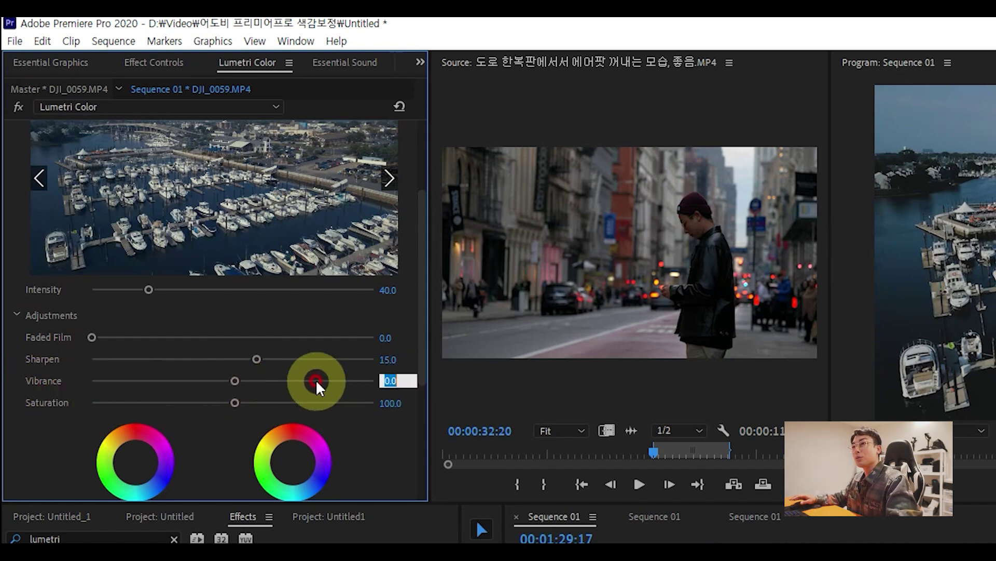
text(15)
key(Return)
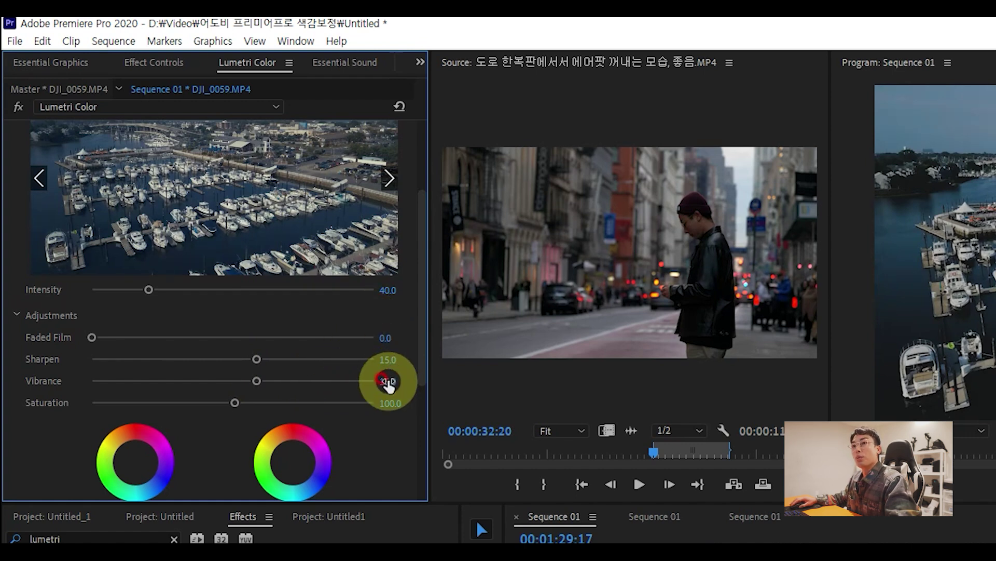
scroll(99, 415, down, 1)
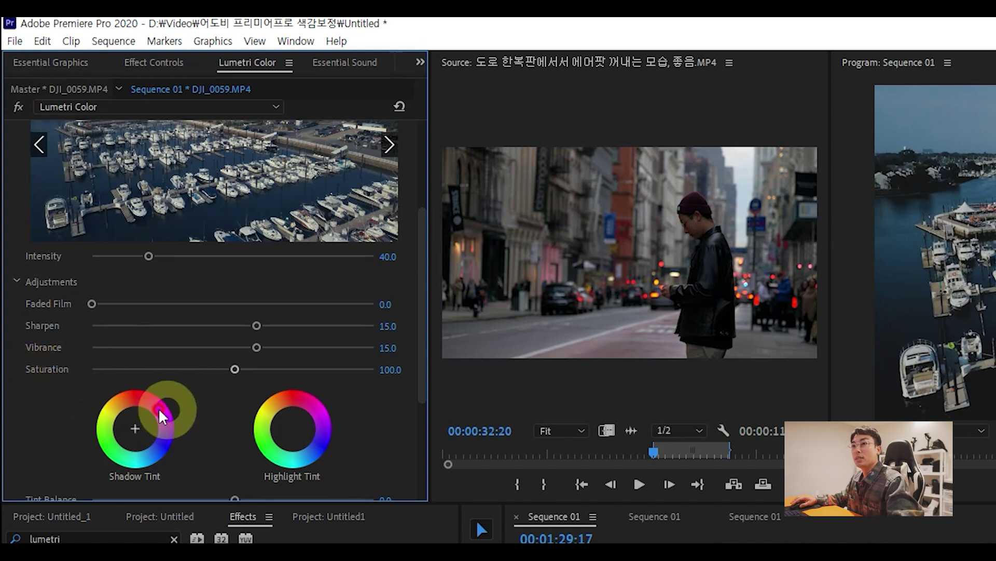
scroll(57, 418, down, 2)
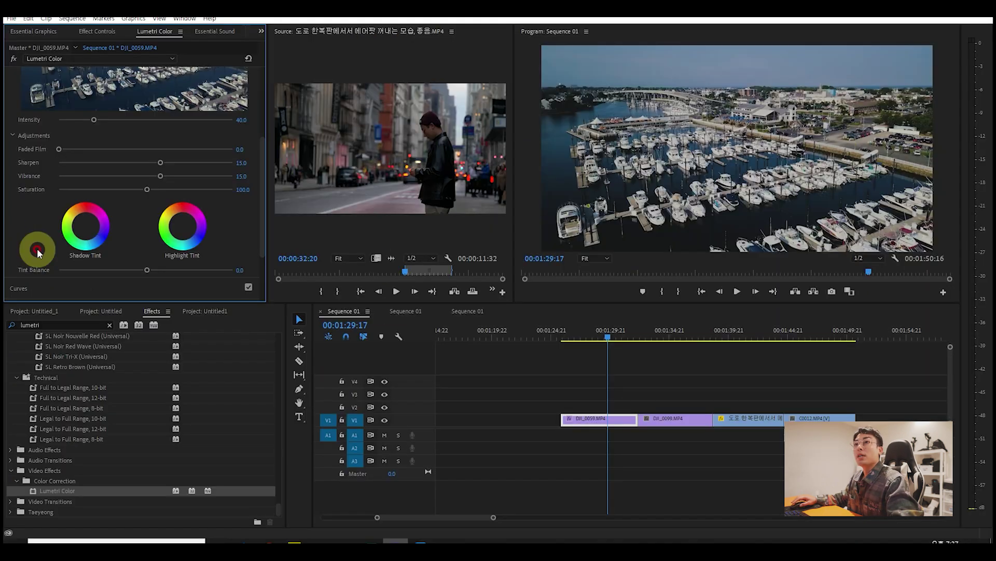
In Basic Correction, raise the marina clip's Saturation to 125
scroll(38, 251, up, 2)
scroll(37, 250, down, 1)
scroll(35, 248, up, 3)
scroll(42, 218, up, 1)
click(23, 78)
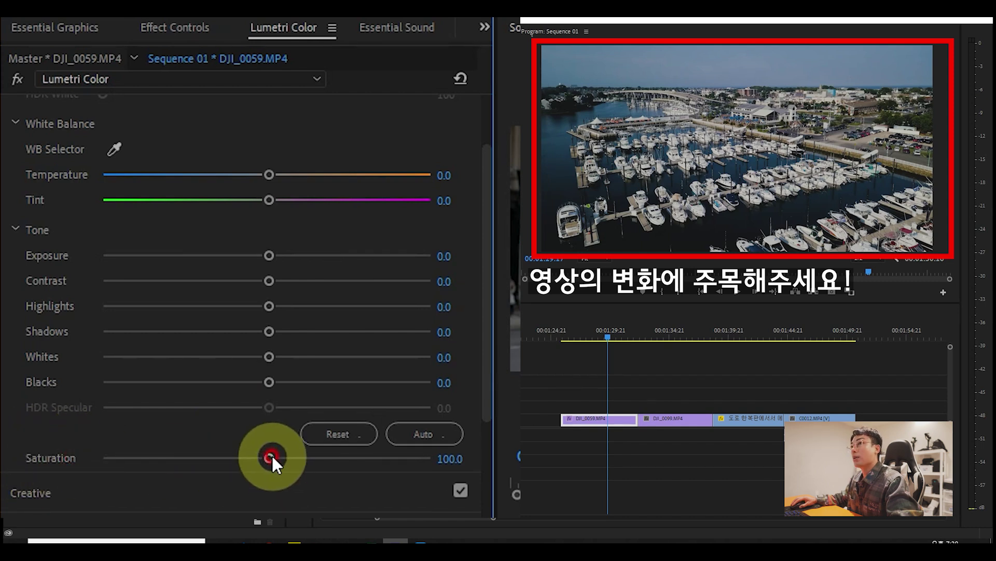
drag(274, 457, 281, 456)
drag(288, 456, 294, 456)
click(455, 458)
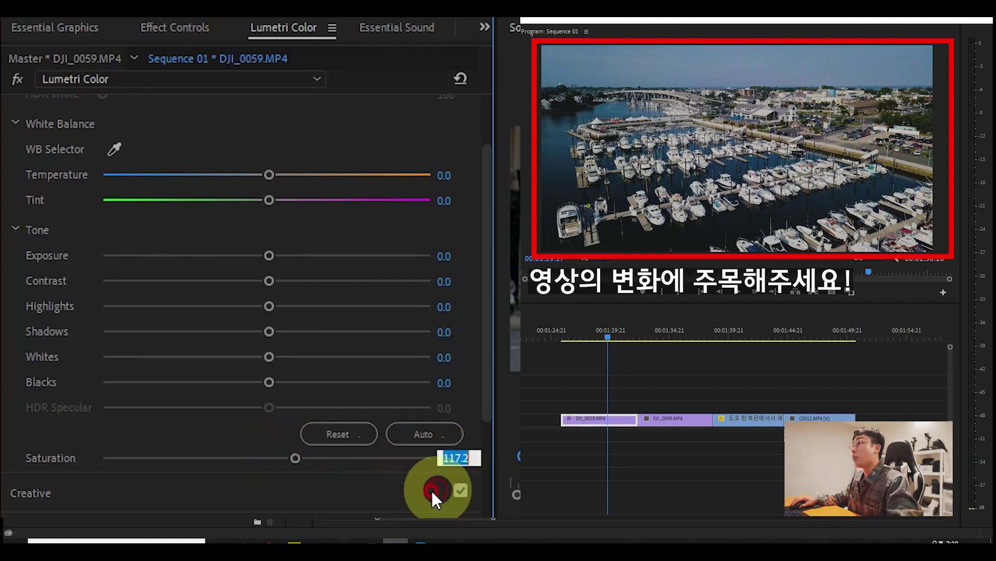
text(25)
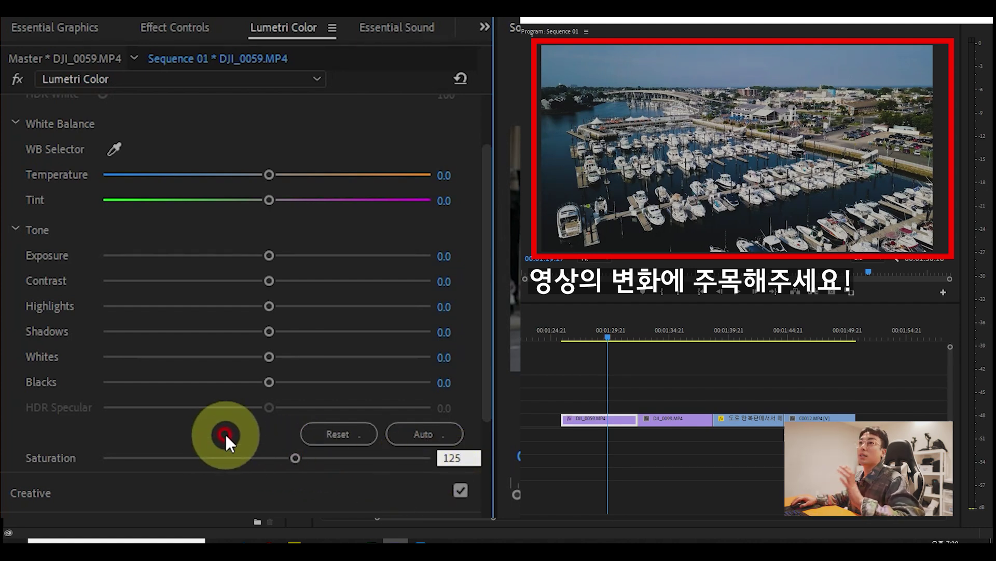
click(225, 435)
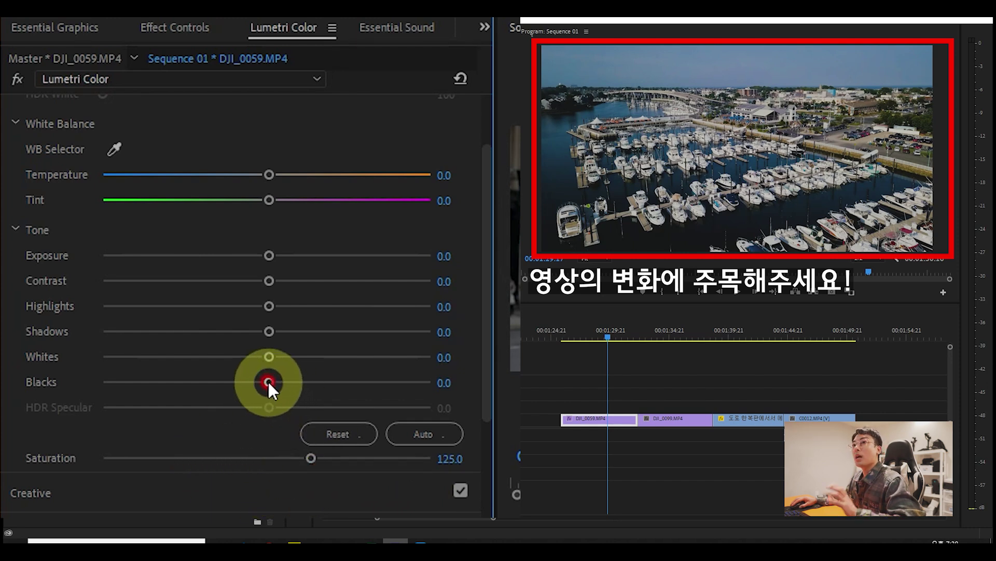
Set Blacks to 15 and Whites to -15
click(624, 177)
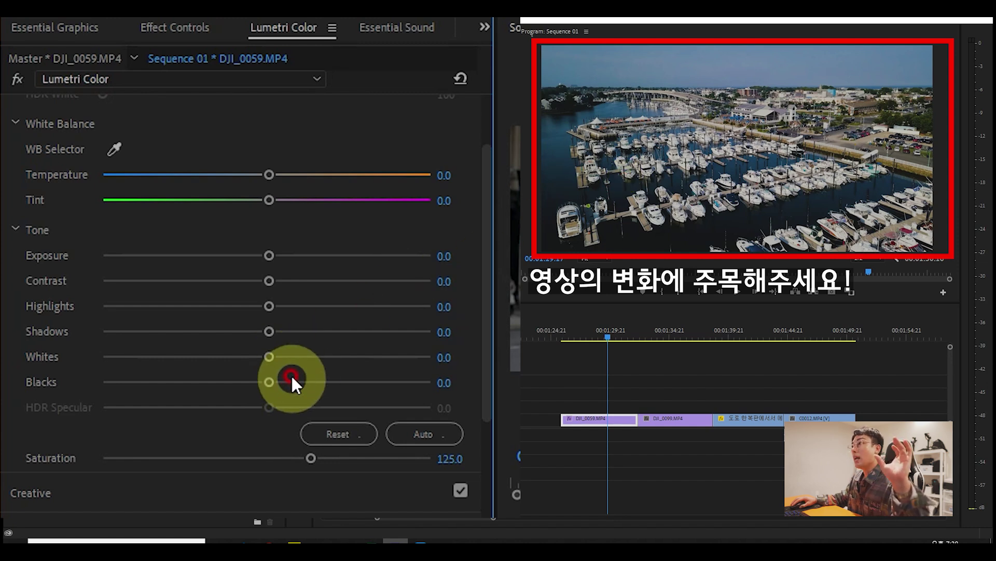
mouse_move(271, 379)
mouse_down()
mouse_move(230, 375)
mouse_move(259, 366)
mouse_move(296, 380)
mouse_up()
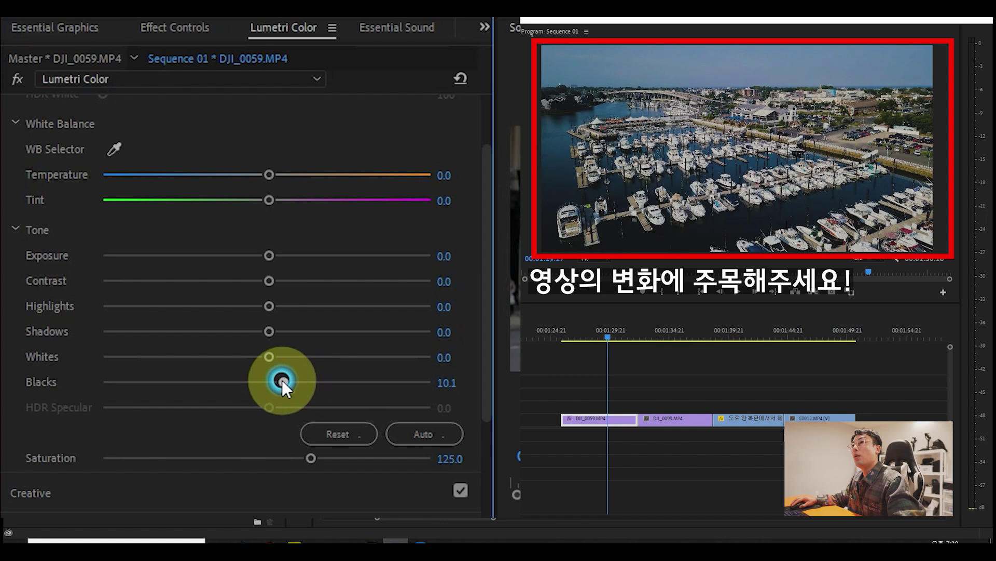
drag(296, 380, 294, 380)
drag(444, 383, 454, 382)
click(454, 383)
text(15)
drag(268, 355, 235, 354)
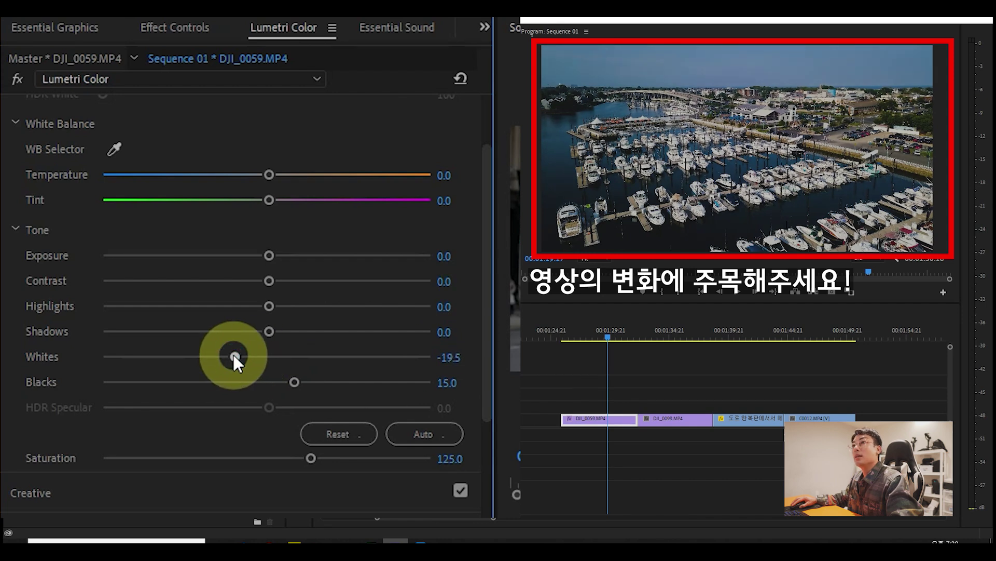
drag(235, 354, 244, 355)
click(457, 356)
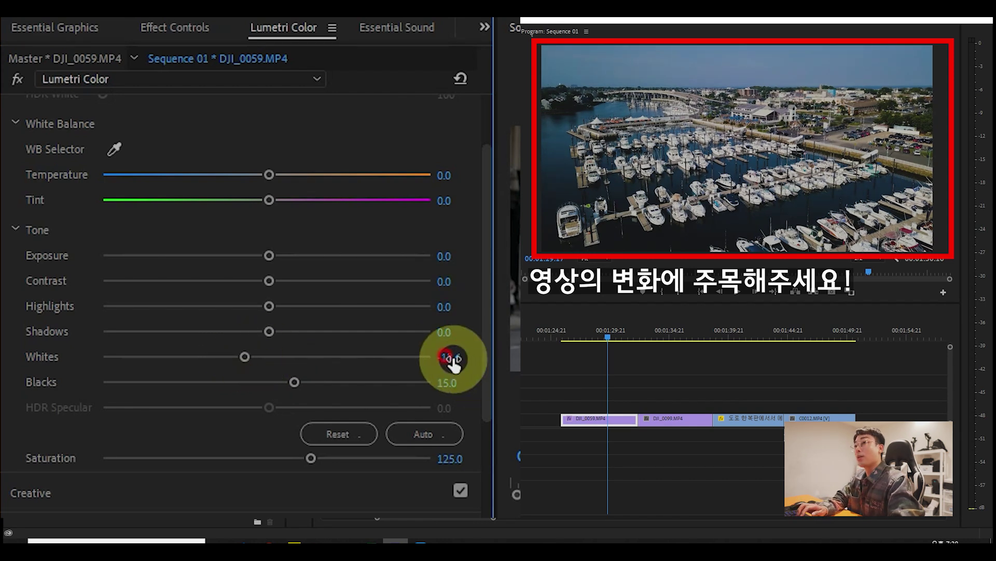
key(Up)
key(Up)
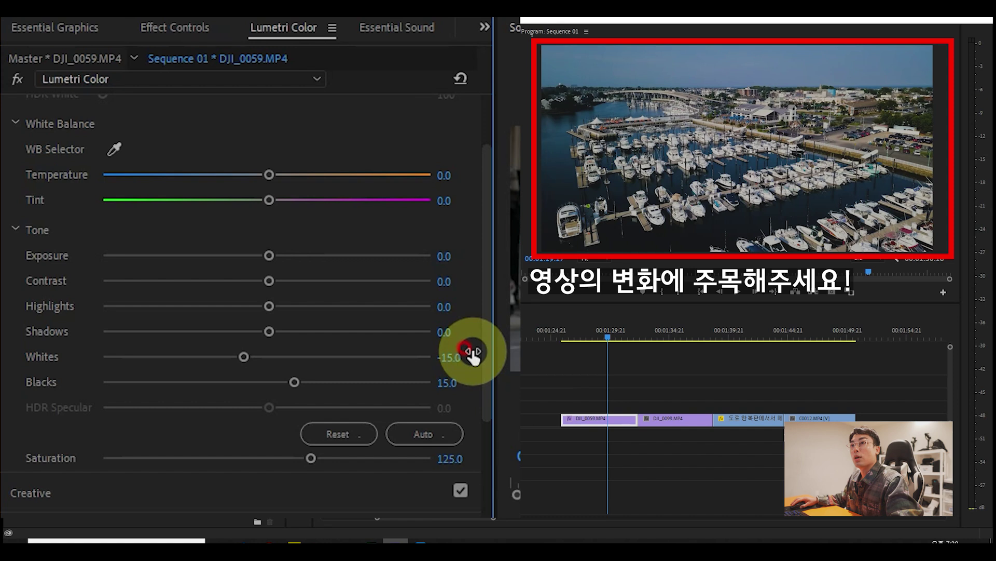
click(253, 290)
Set Shadows to 20, Highlights to -20 and Contrast to 25
drag(268, 330, 298, 327)
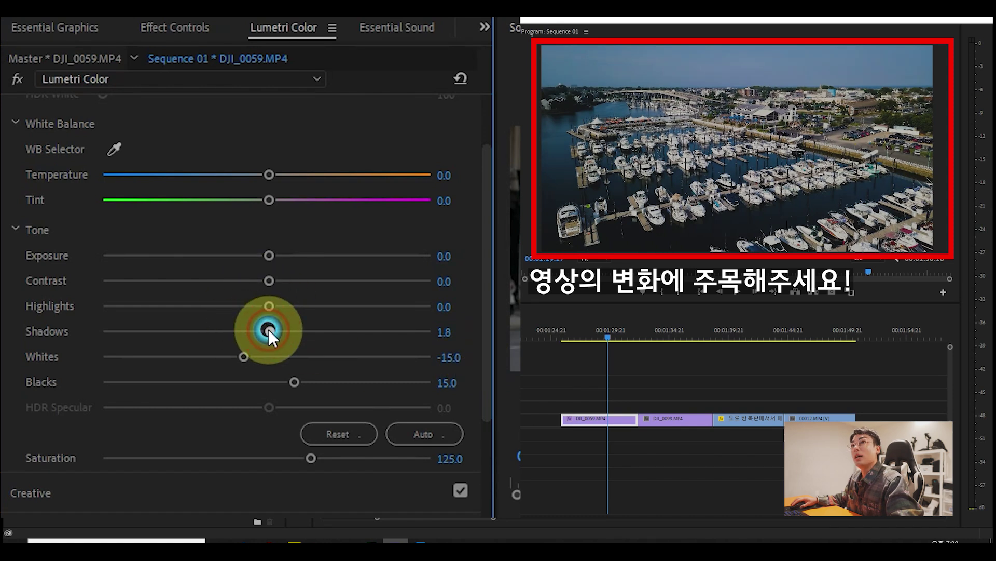
click(445, 331)
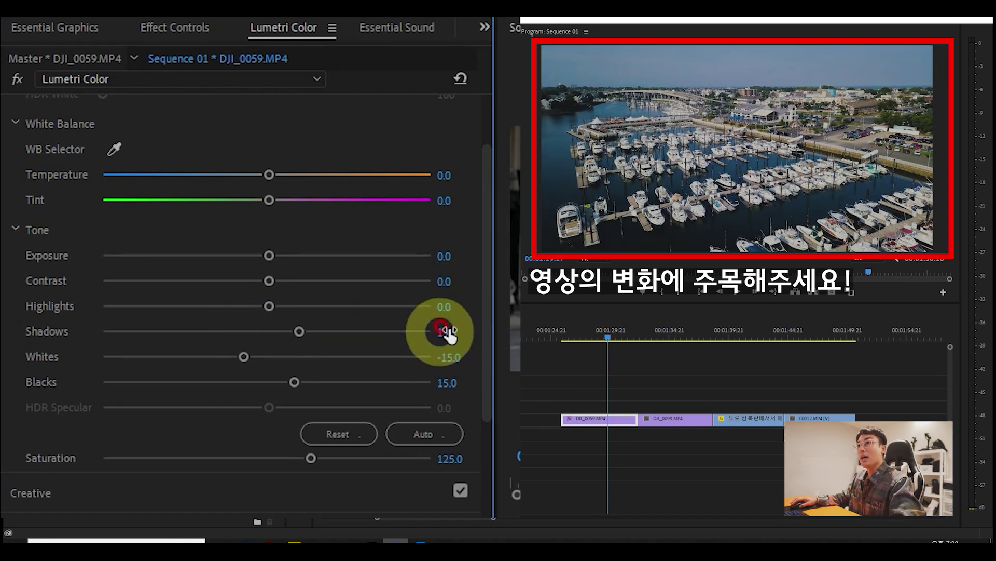
text(20)
key(Return)
click(460, 304)
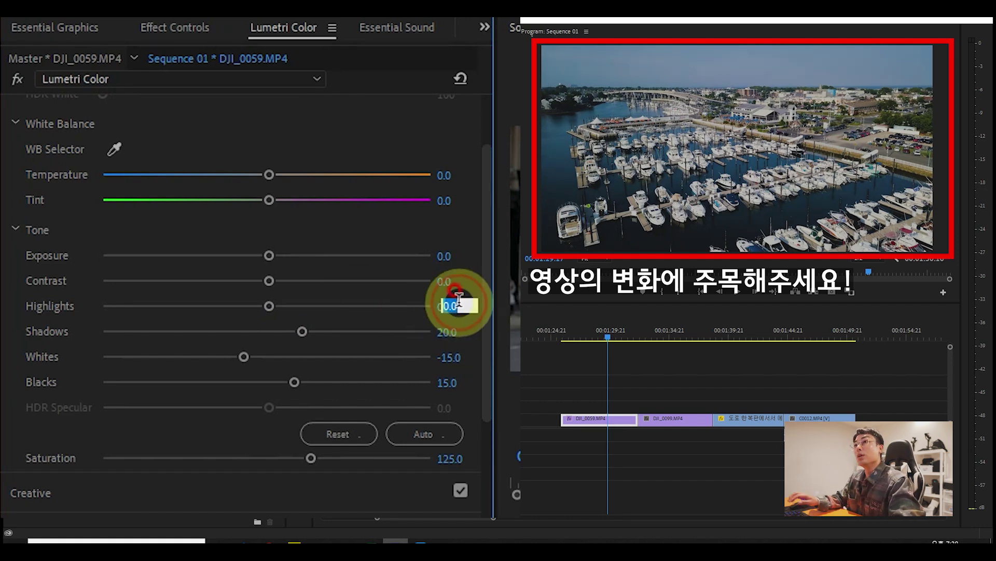
text(-20)
key(Return)
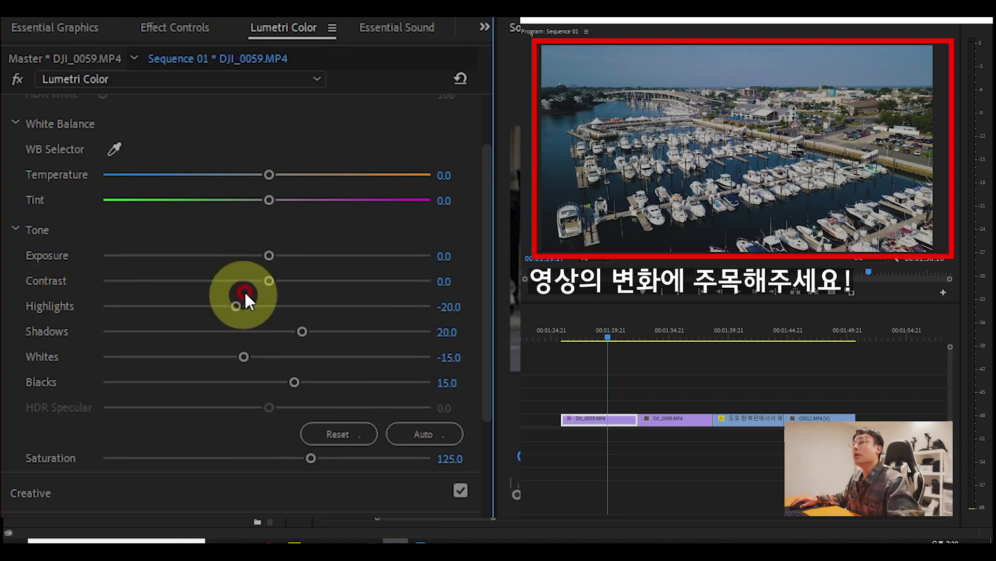
drag(269, 279, 304, 280)
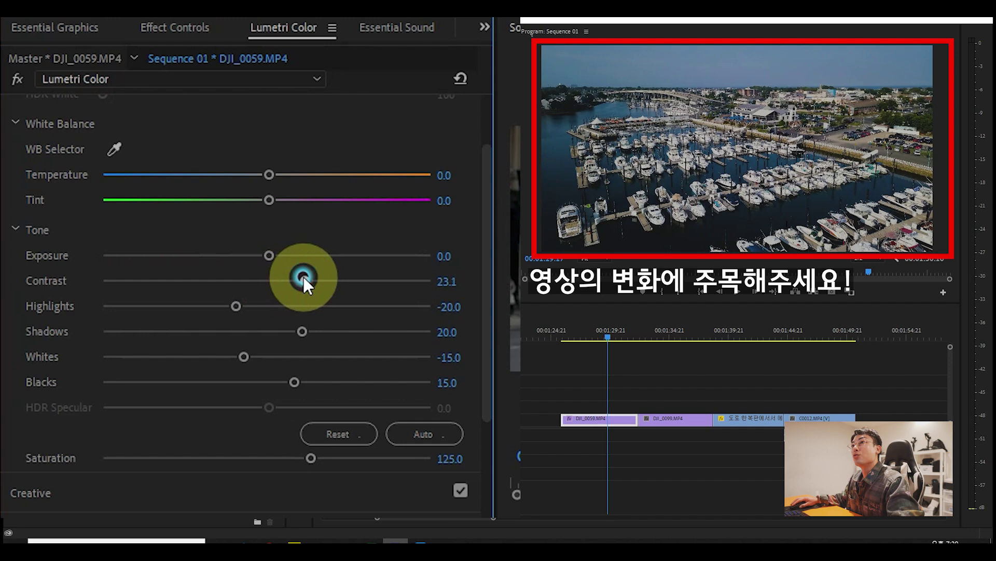
click(449, 281)
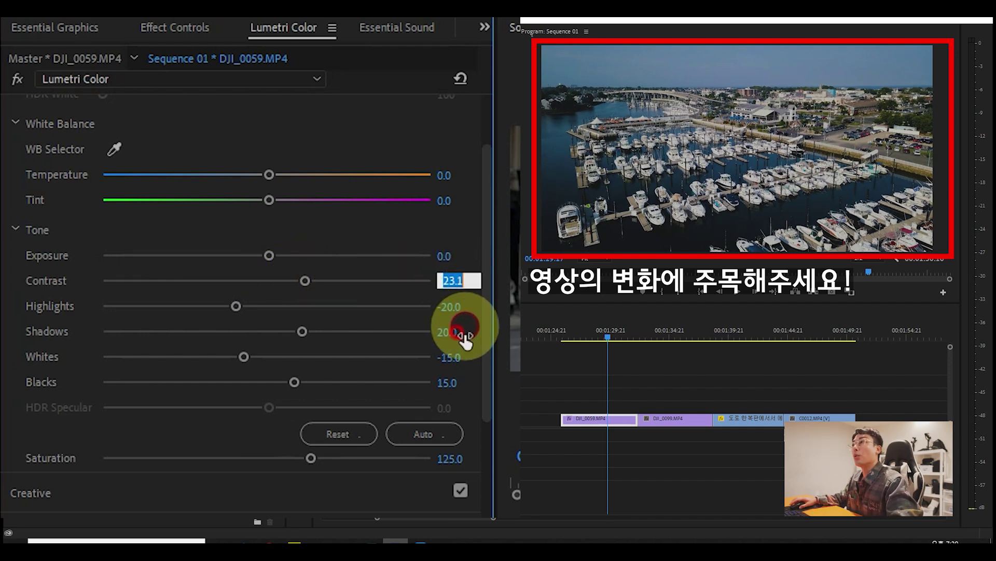
text(25)
key(Return)
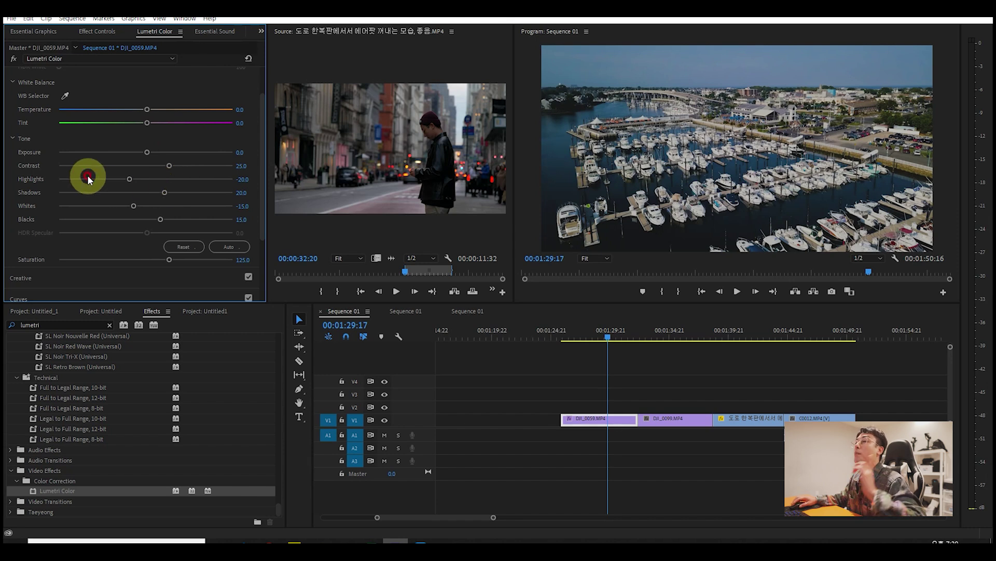
Play the graded marina clip from near its start
scroll(88, 179, up, 2)
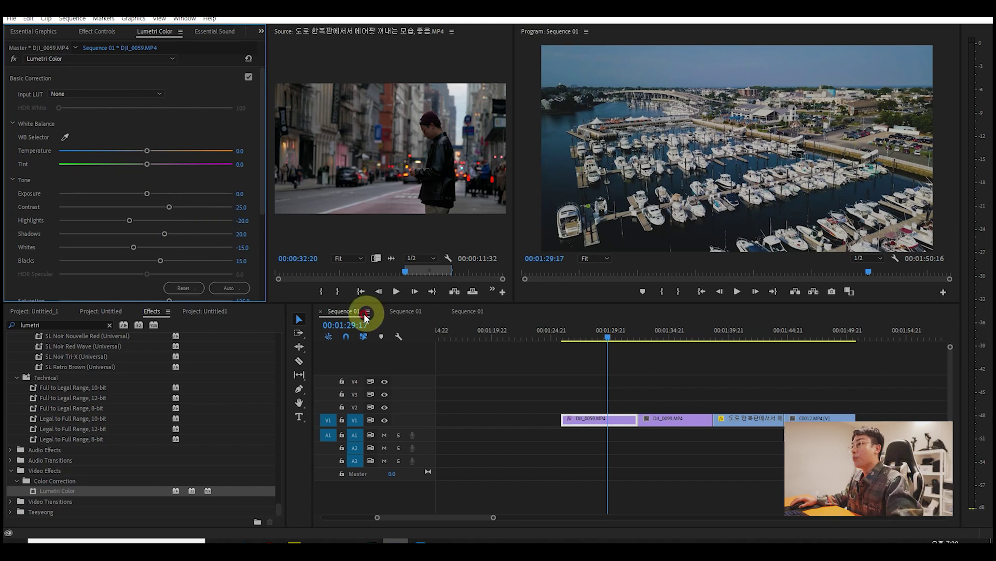
click(568, 337)
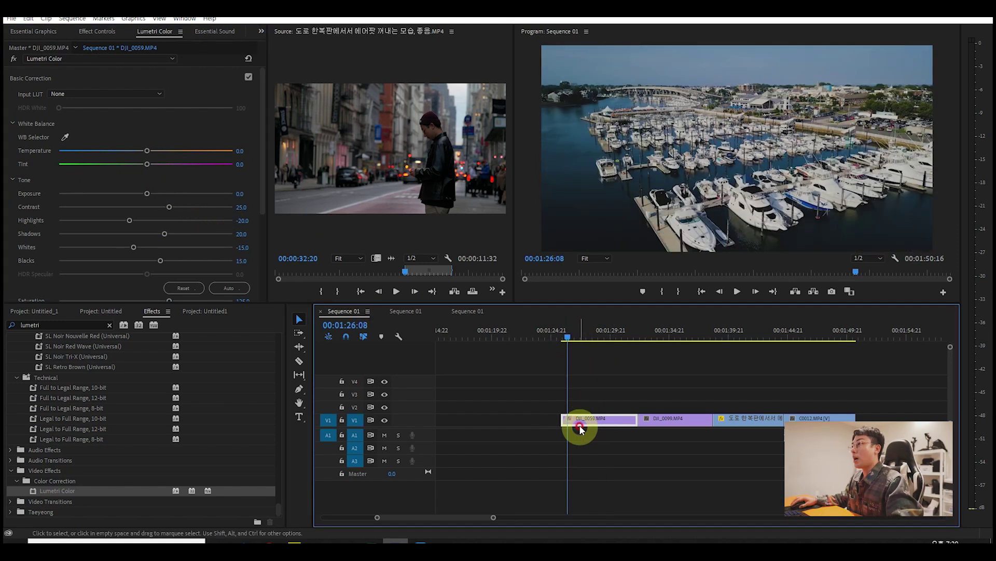
click(600, 422)
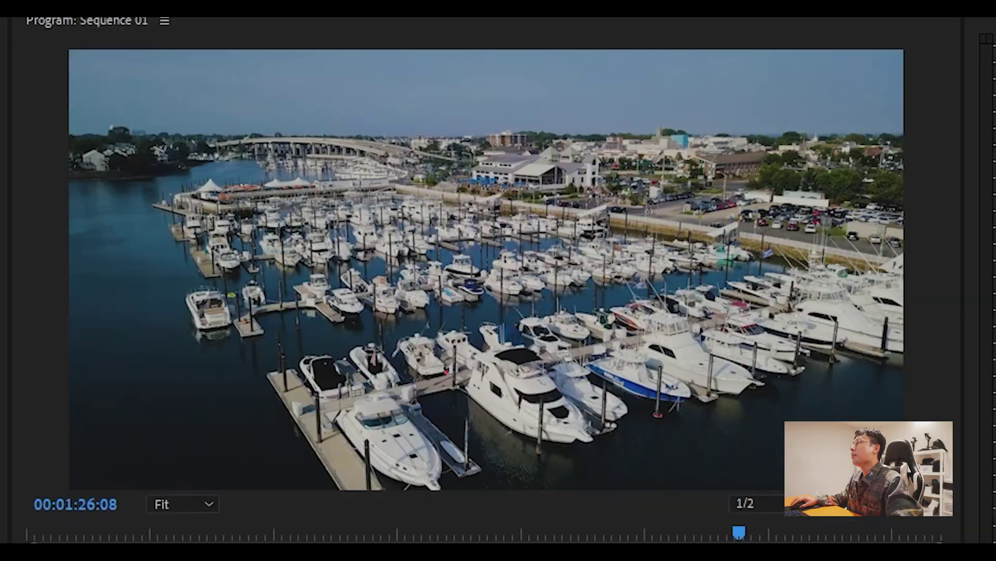
key(space)
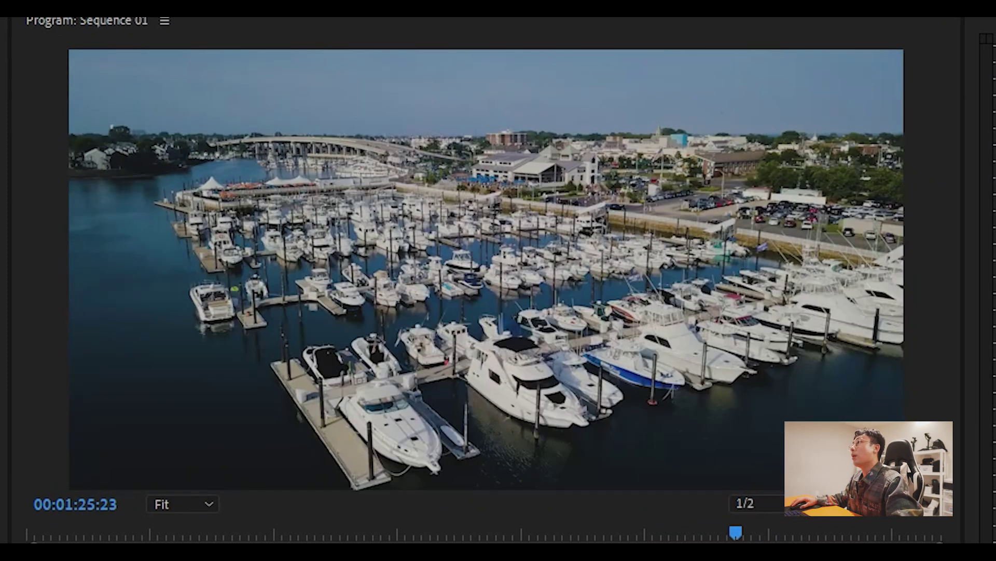
key(space)
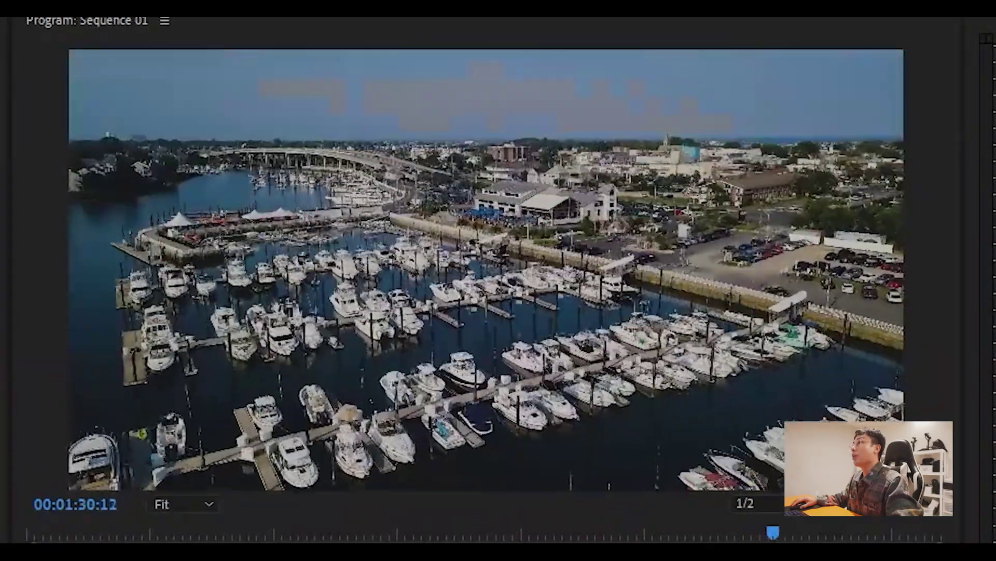
Toggle the Lumetri Color grade off for comparison, stop playback and show Effect Controls
click(21, 185)
key(space)
click(676, 429)
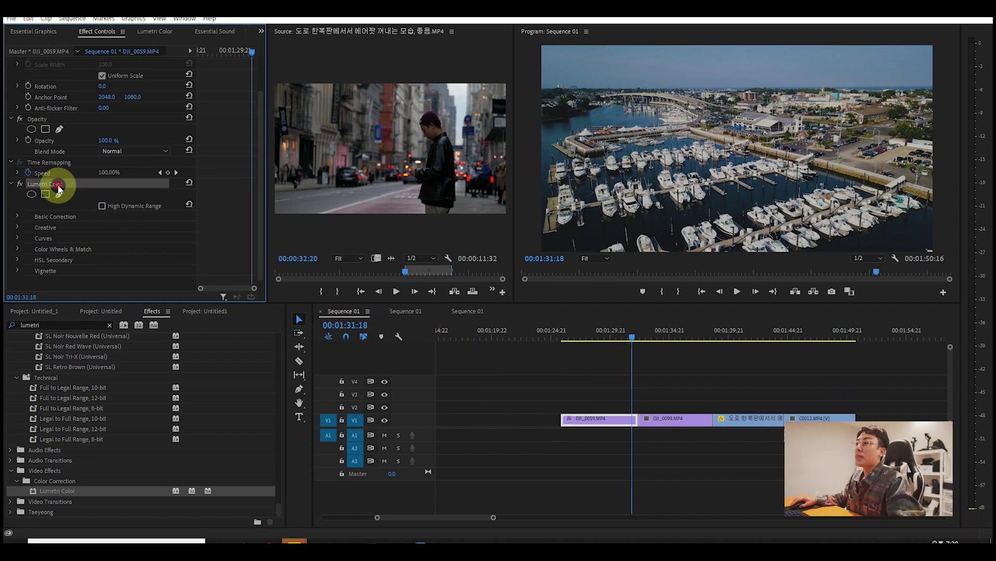
Copy the marina clip's Lumetri Color effect and paste it onto the DJI_0099 clip
drag(116, 223, 663, 423)
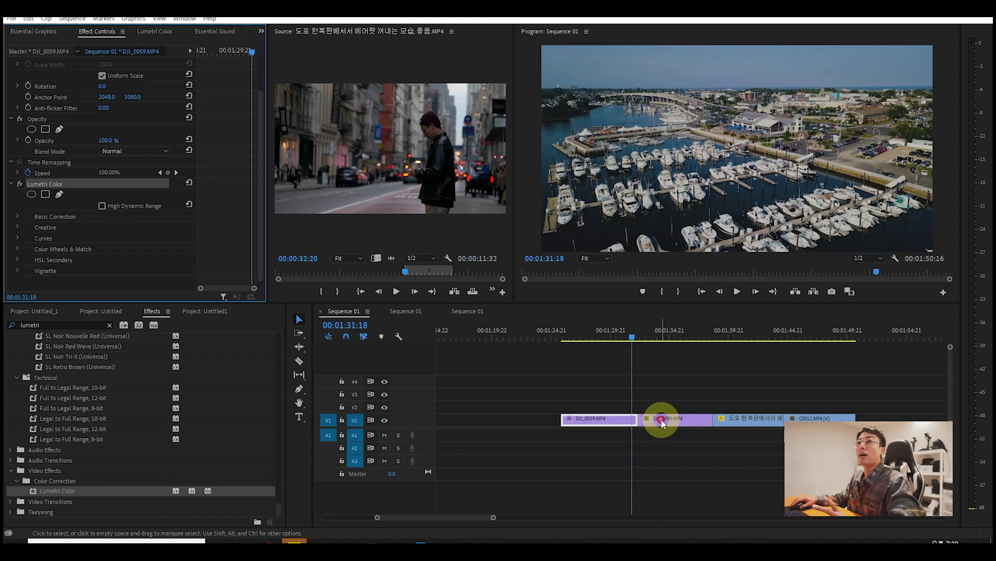
click(60, 188)
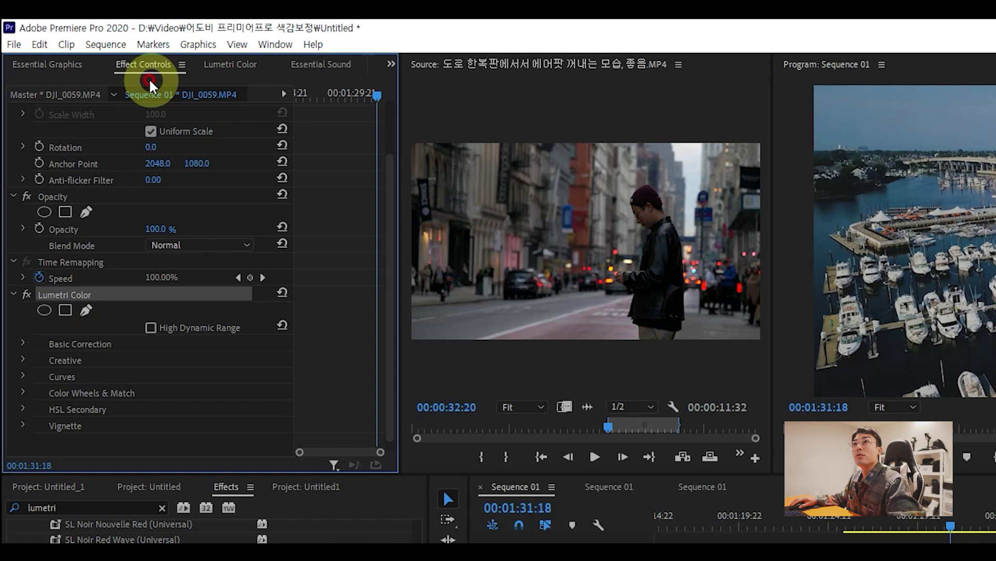
click(146, 65)
click(87, 312)
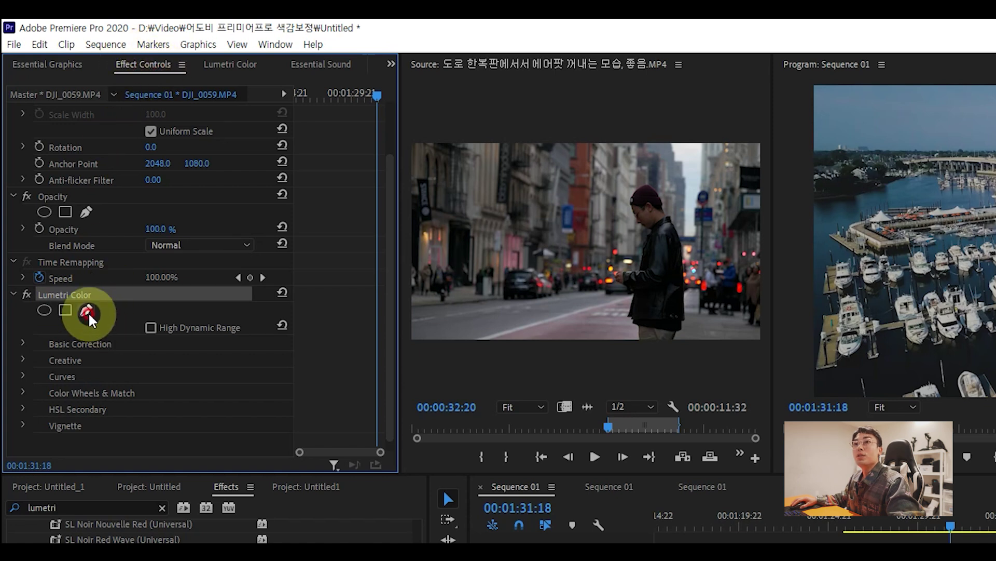
right_click(64, 295)
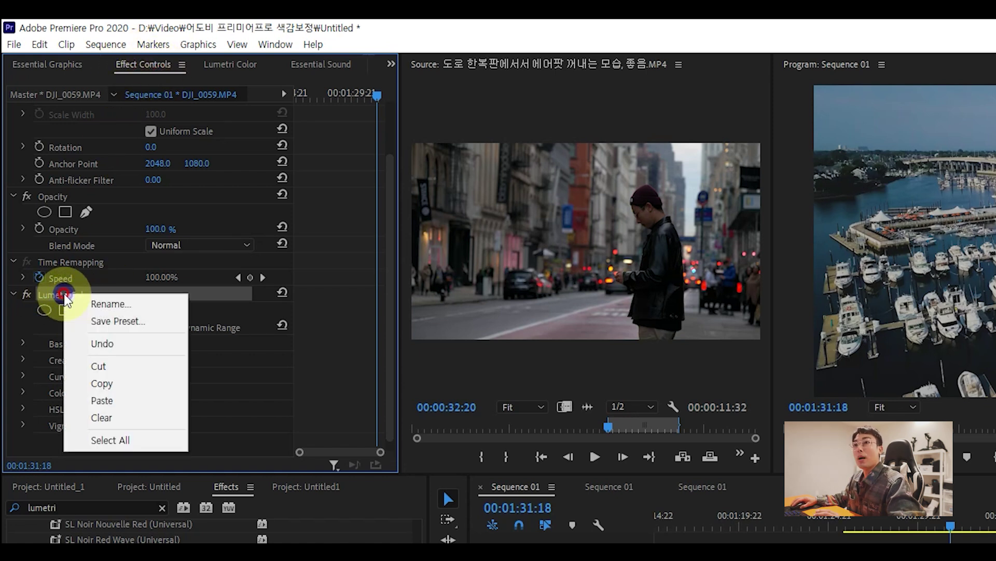
click(118, 383)
click(676, 422)
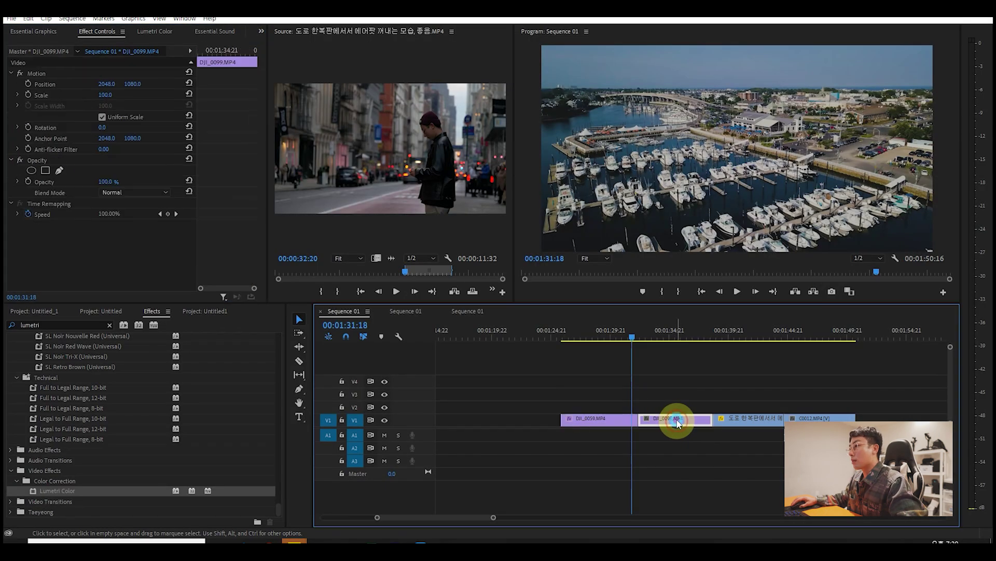
click(668, 416)
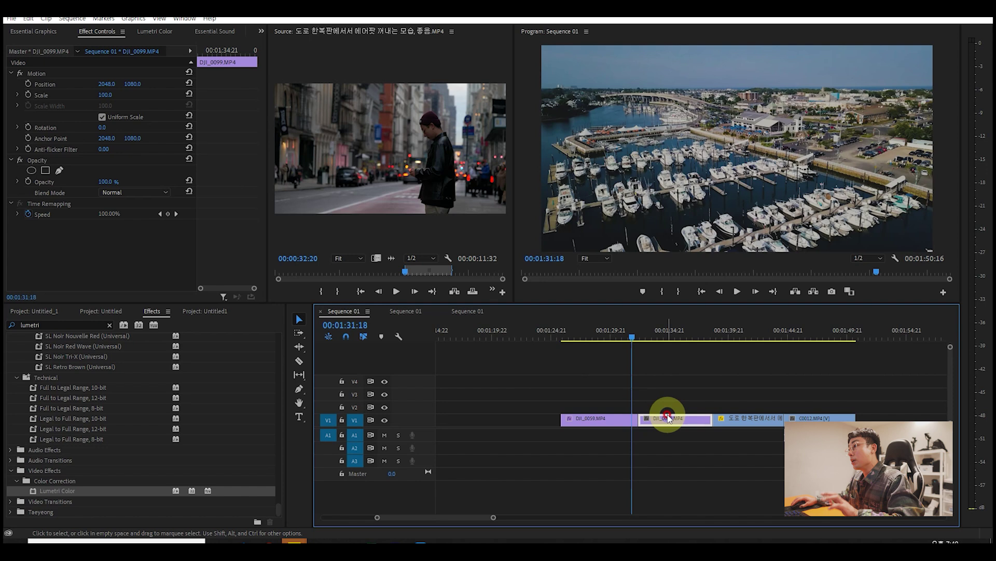
key(ctrl+v)
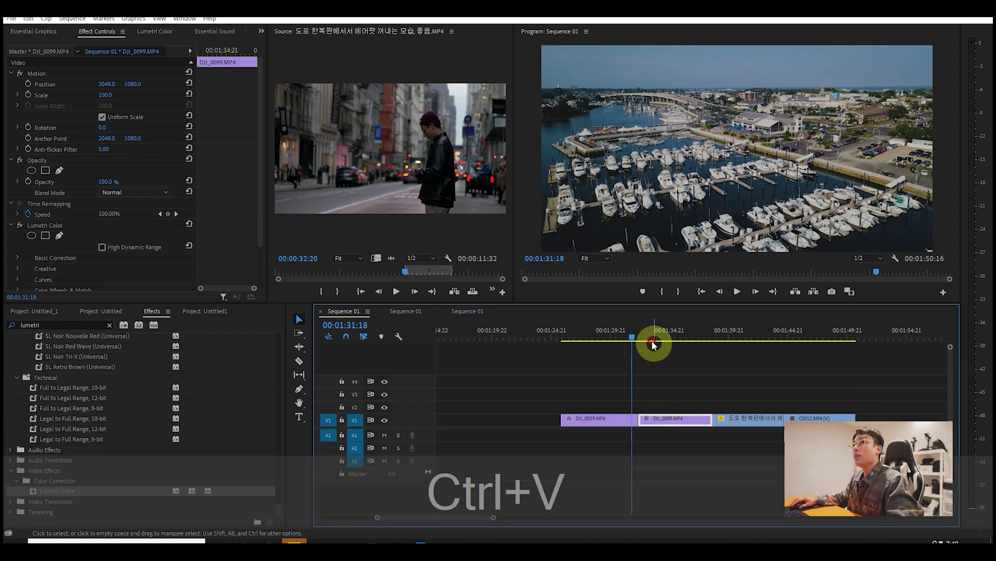
Preview DJI_0099 with the pasted grade, then delete that pasted Lumetri Color effect
click(649, 335)
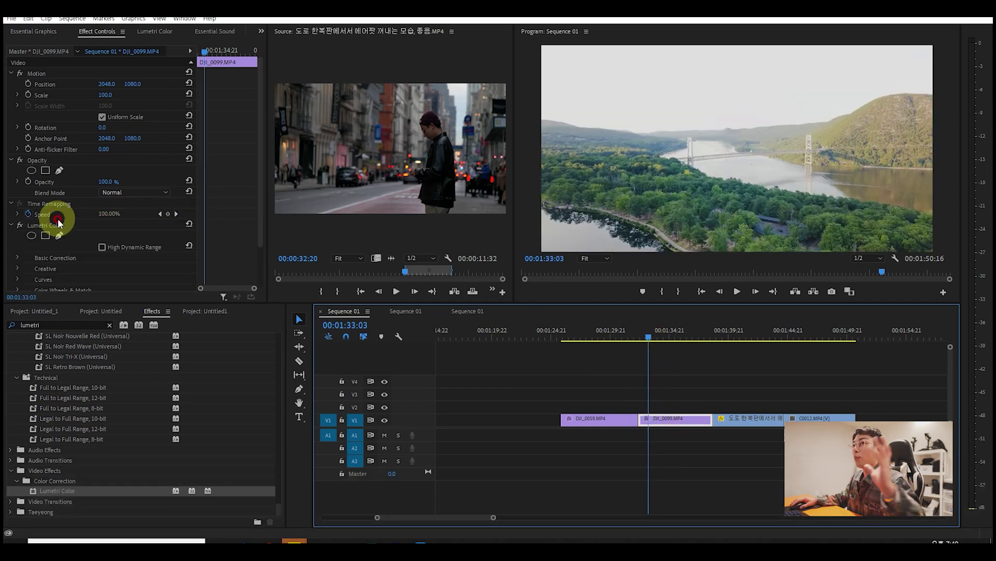
scroll(85, 237, down, 2)
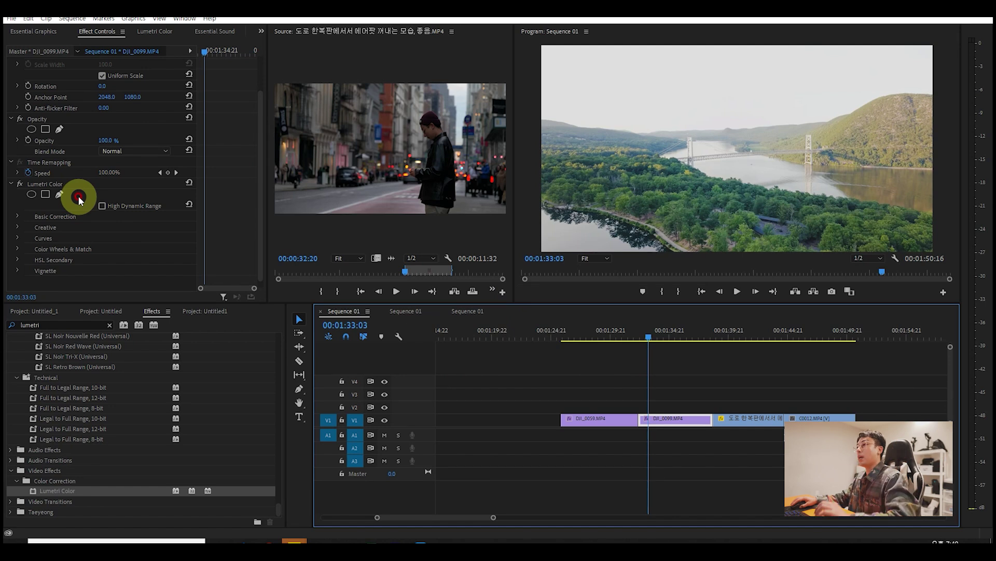
click(19, 185)
click(649, 337)
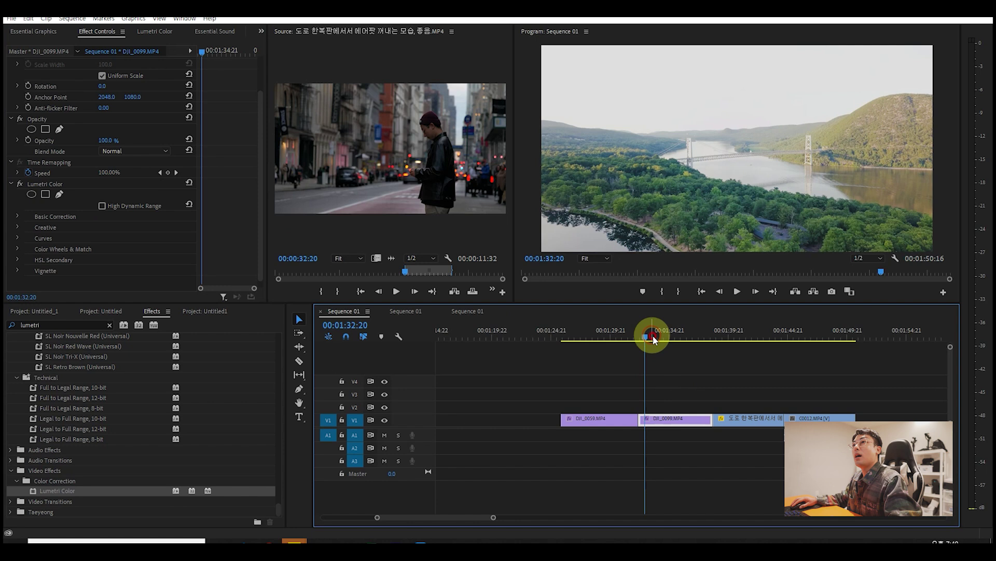
key(space)
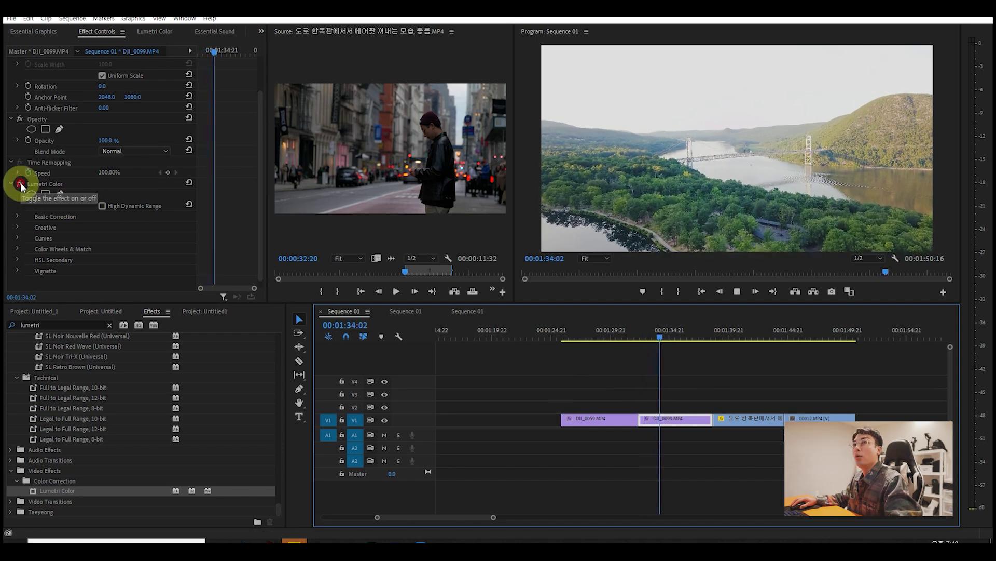
click(21, 185)
click(41, 184)
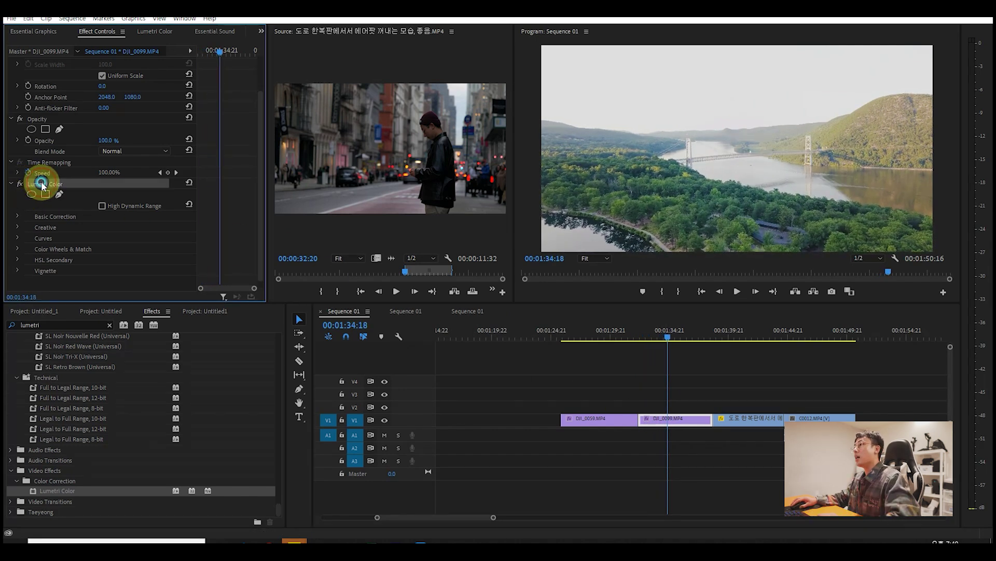
key(Delete)
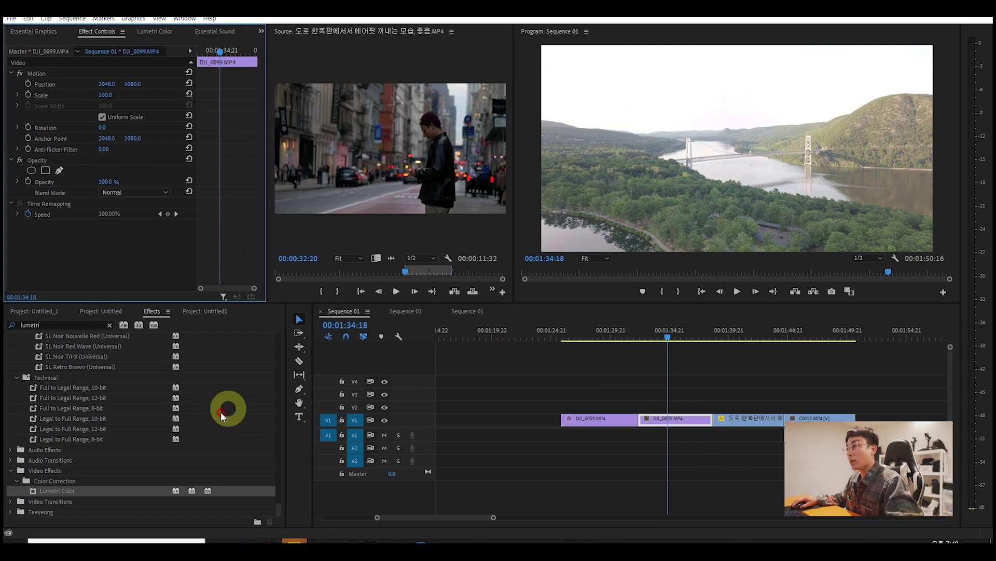
Apply a fresh Lumetri Color effect to DJI_0099 and show its grading controls
drag(69, 492, 671, 417)
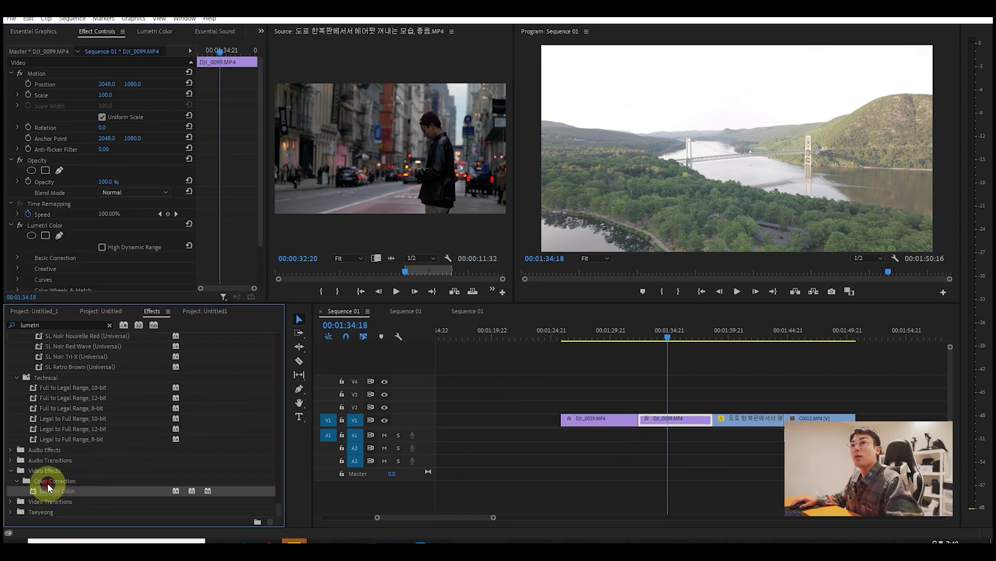
scroll(102, 236, down, 2)
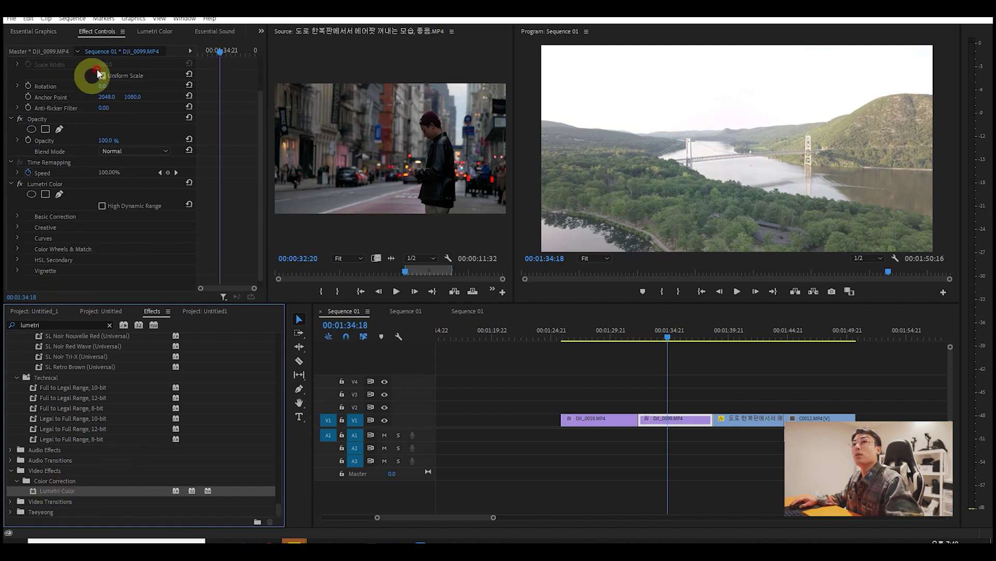
click(150, 31)
scroll(149, 206, down, 5)
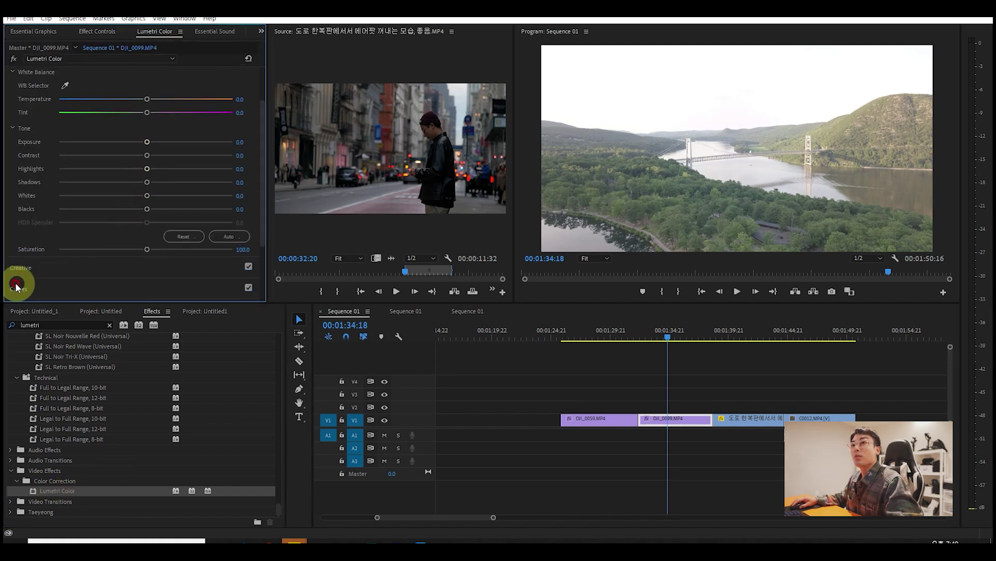
Bend the RGB curve into an S-shape, lowering the white point and raising the black point
scroll(21, 284, down, 2)
click(101, 243)
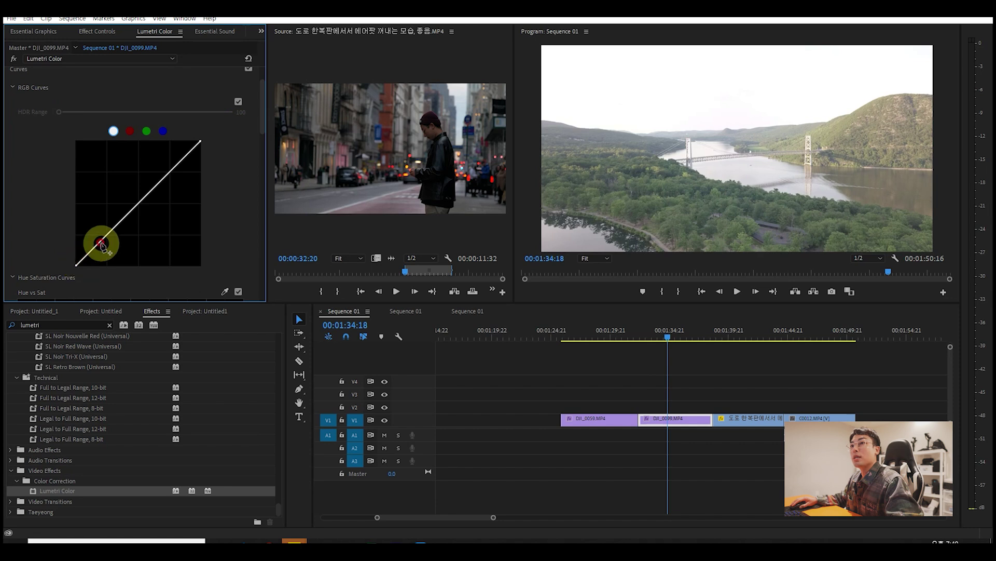
mouse_move(101, 246)
mouse_down()
mouse_move(113, 233)
mouse_move(108, 246)
mouse_up()
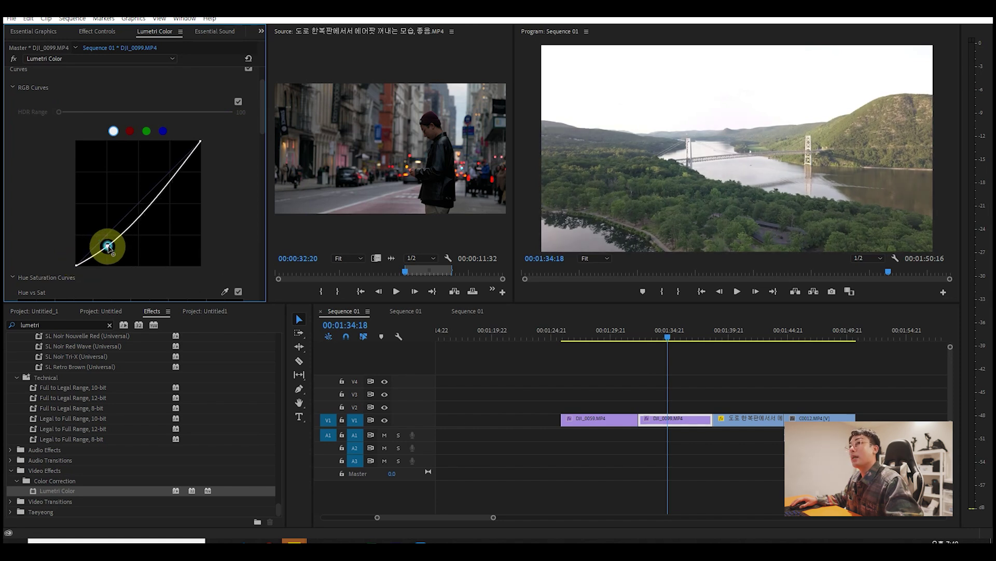
click(144, 217)
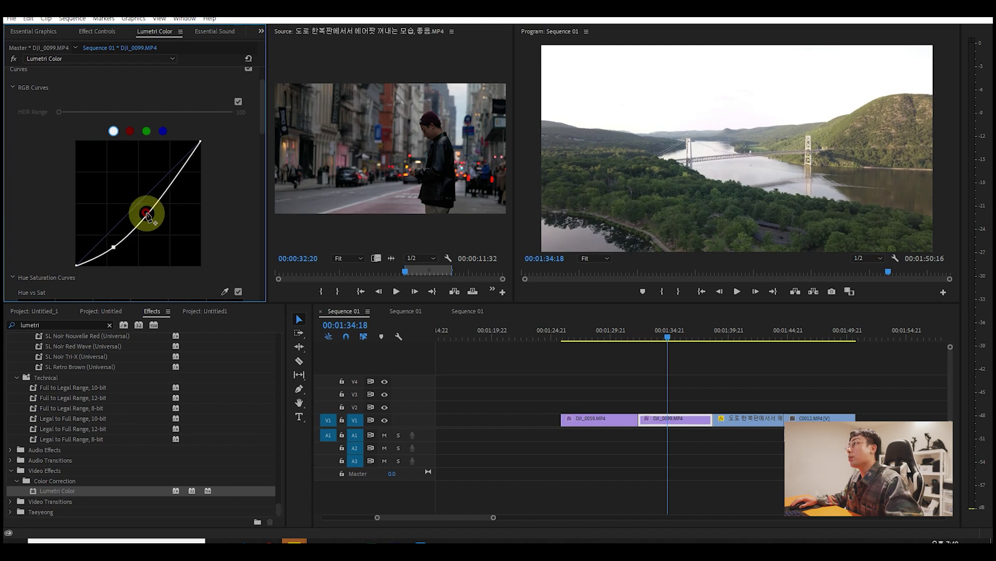
drag(144, 214, 139, 206)
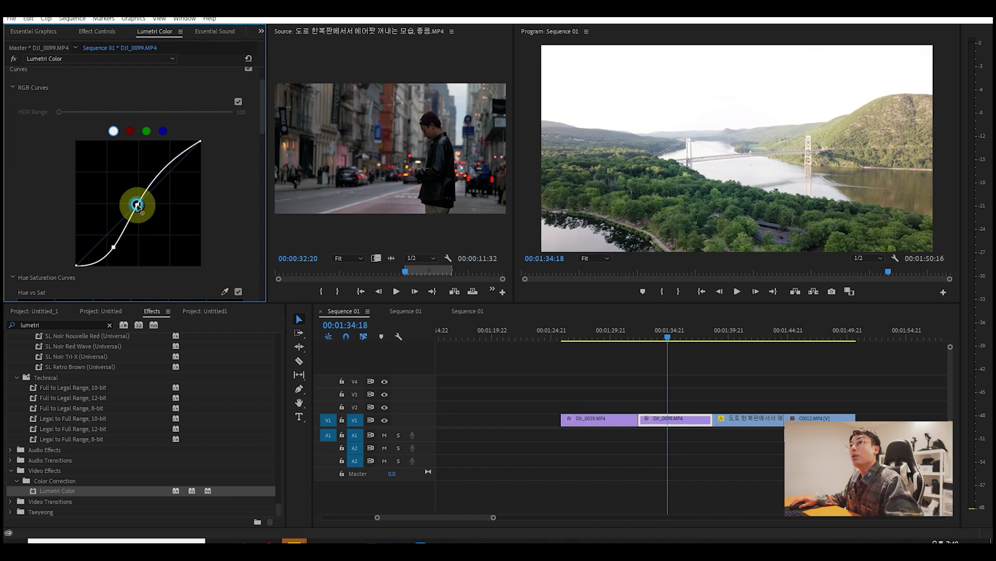
drag(166, 166, 173, 177)
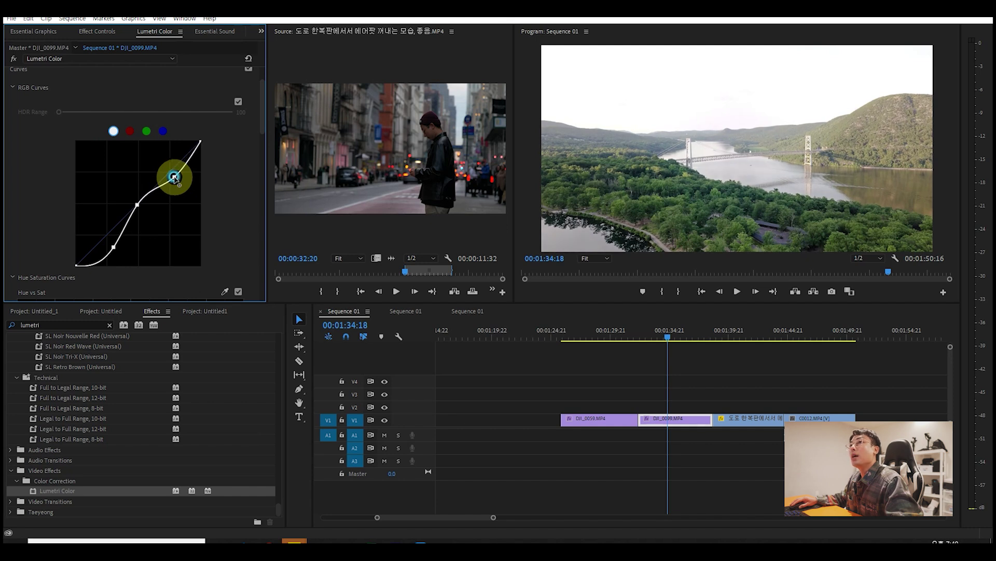
click(200, 142)
drag(200, 142, 207, 164)
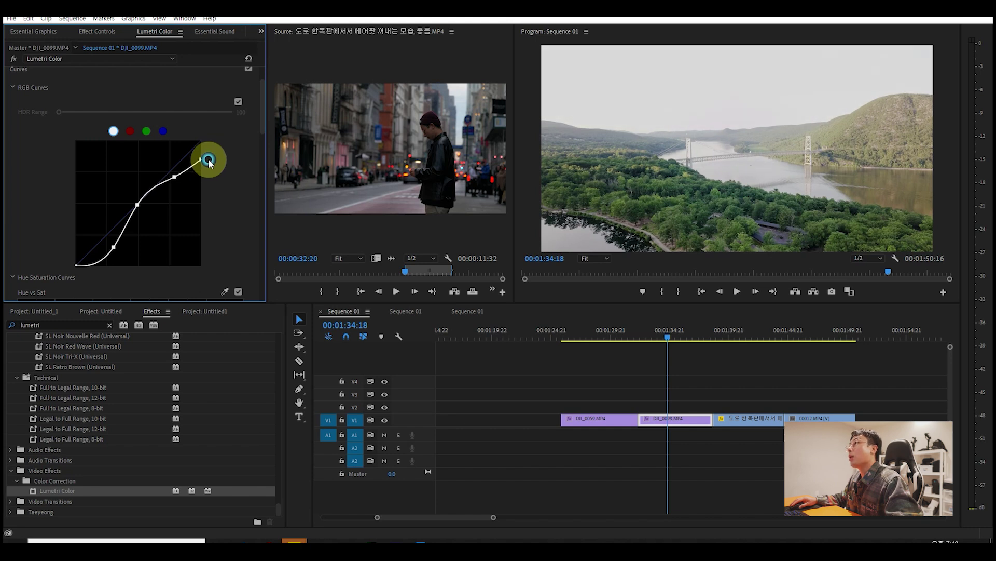
click(76, 266)
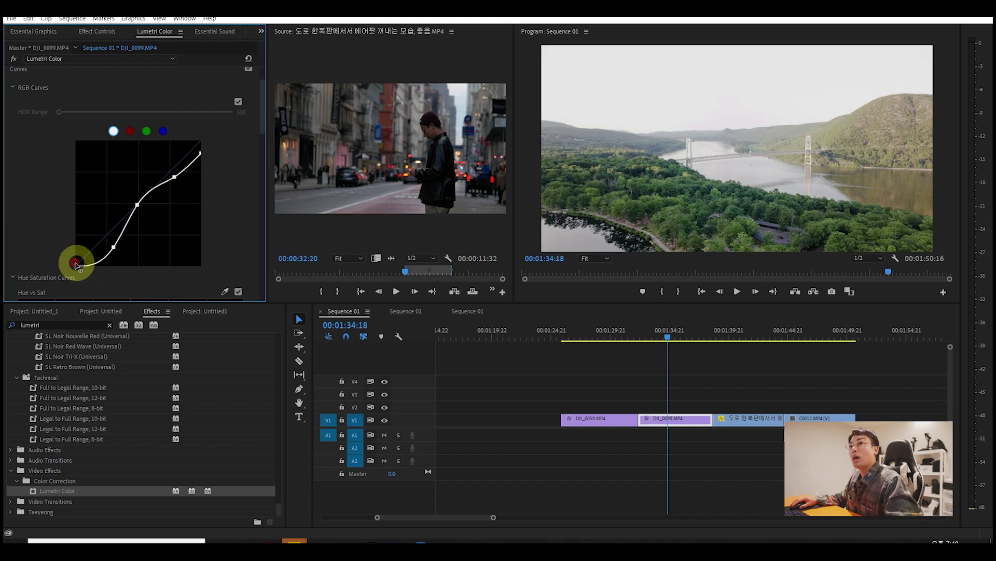
drag(76, 267, 66, 254)
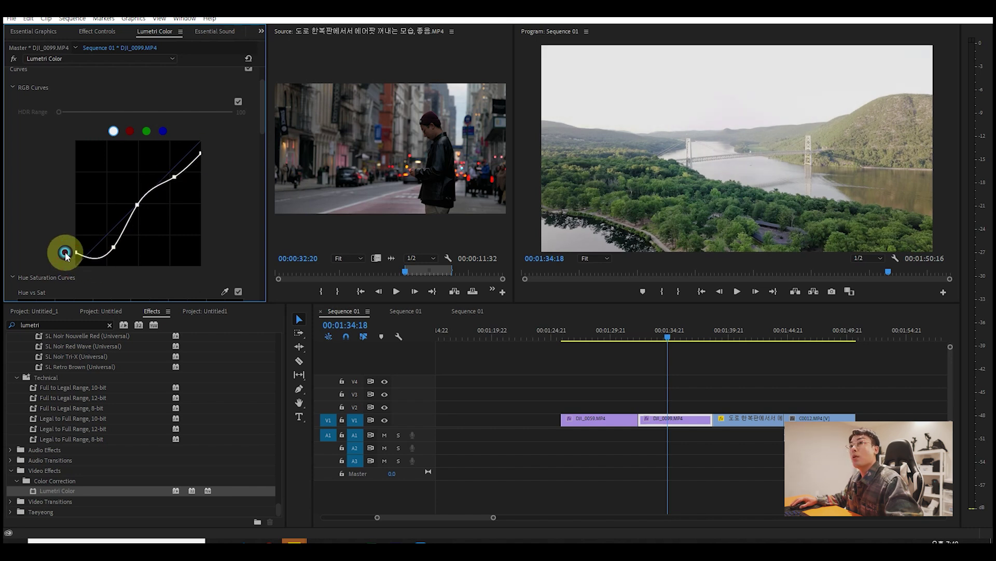
Fine-tune the curve's shadow and midtone points on DJI_0099
click(107, 252)
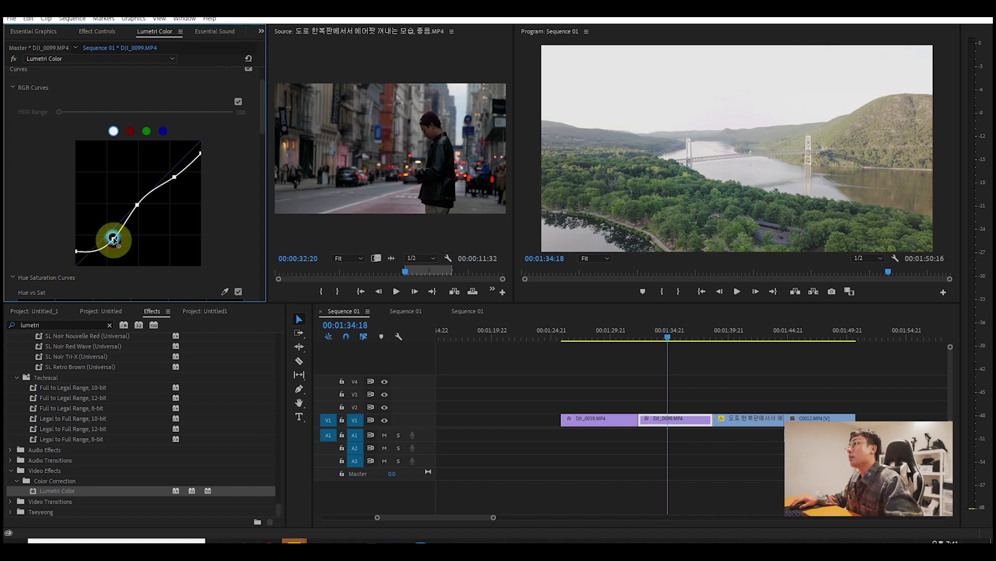
drag(113, 242, 117, 245)
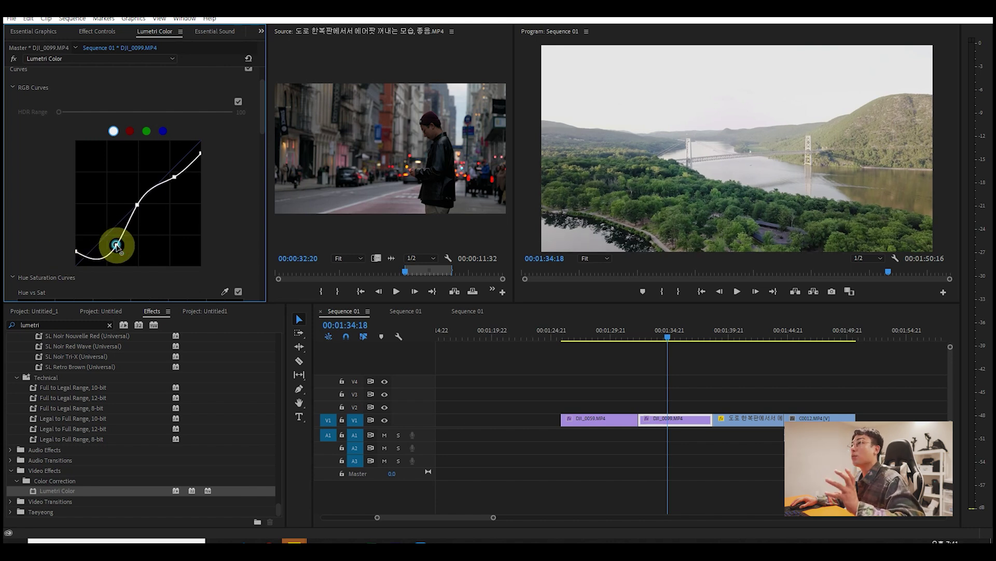
drag(117, 246, 113, 241)
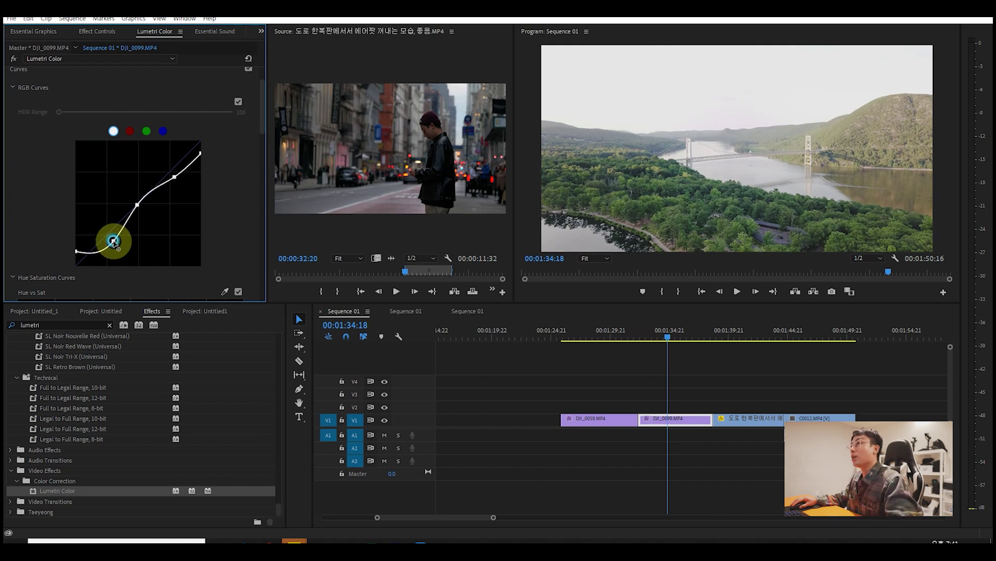
drag(118, 242, 114, 243)
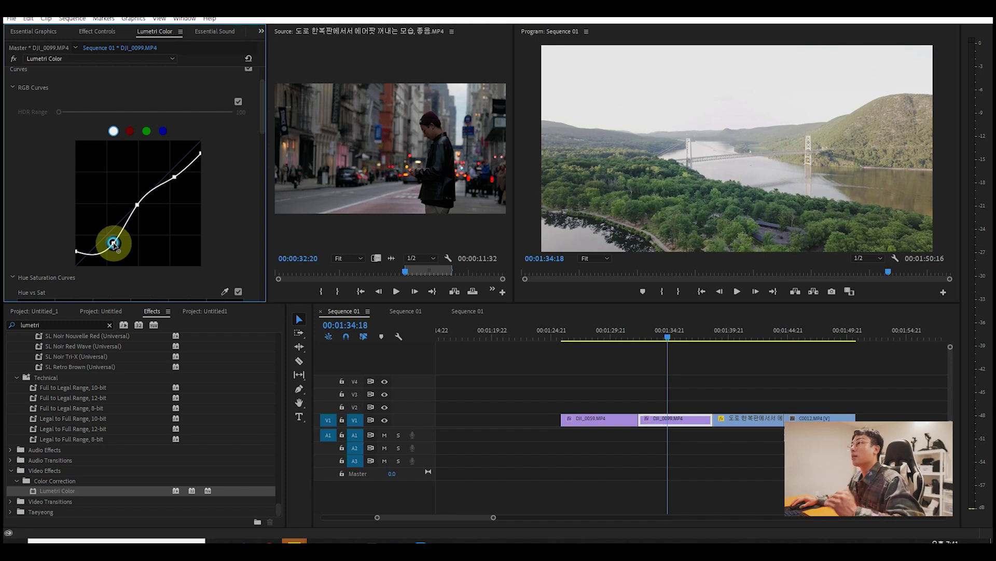
click(136, 206)
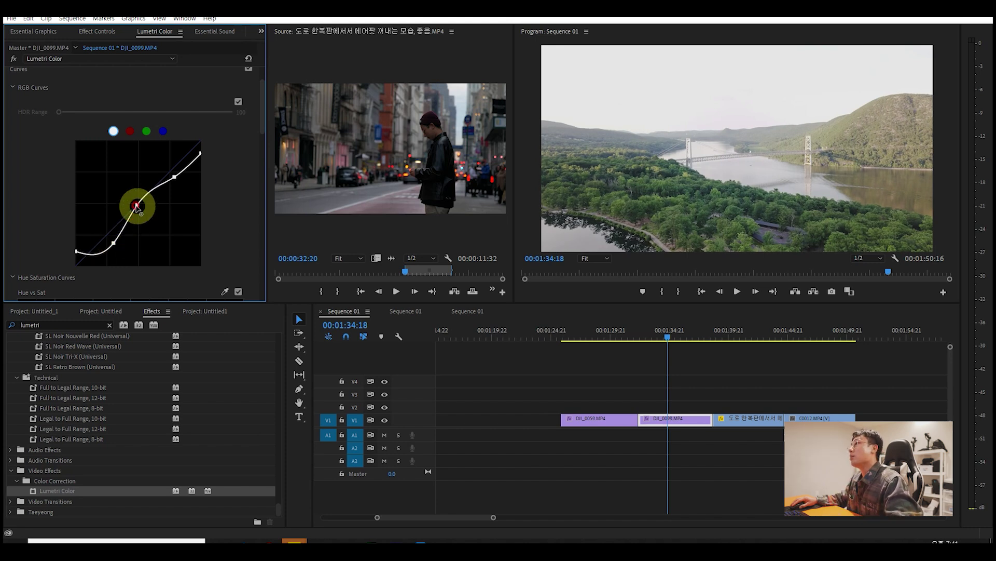
drag(138, 209, 136, 210)
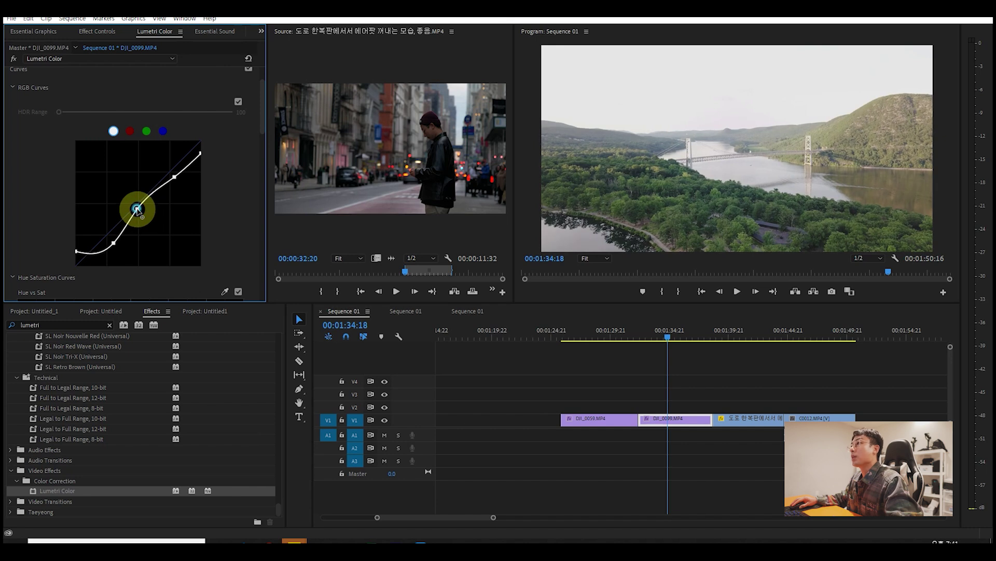
drag(138, 208, 135, 207)
scroll(239, 222, down, 4)
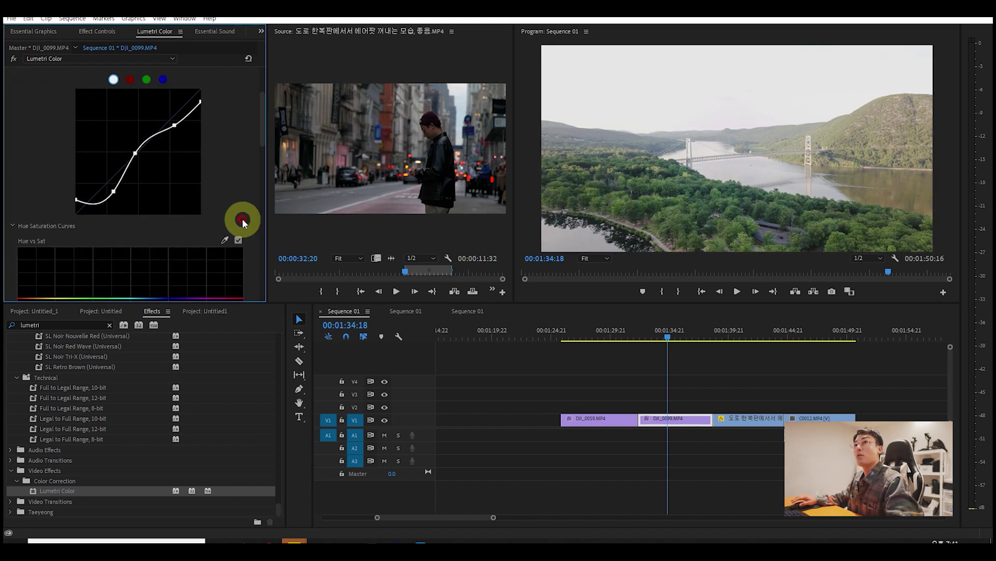
scroll(234, 218, up, 3)
scroll(231, 219, up, 3)
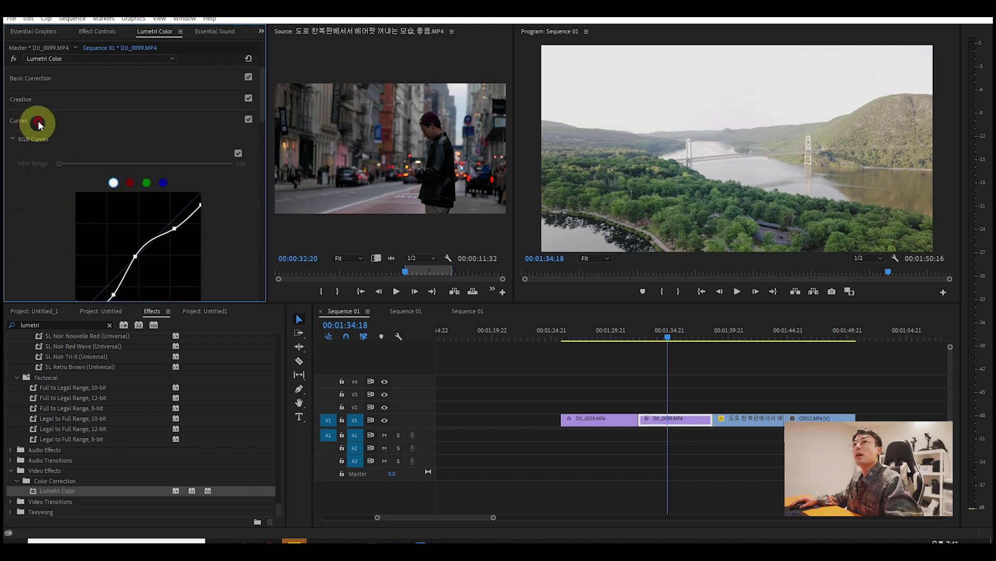
Set DJI_0099's Creative Sharpen to 15.0 and Vibrance to 50.0
click(24, 102)
scroll(46, 239, down, 2)
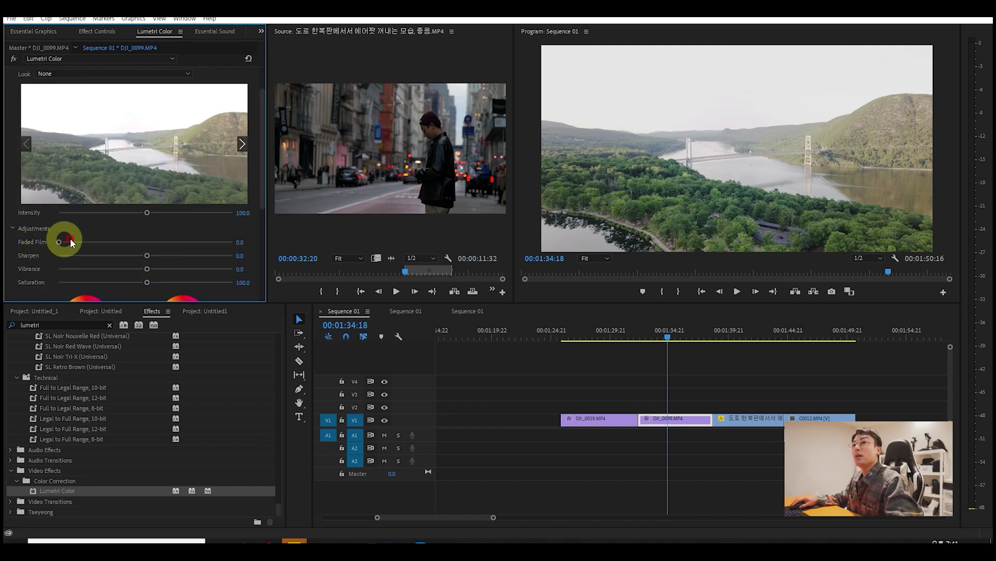
drag(154, 256, 161, 256)
click(247, 256)
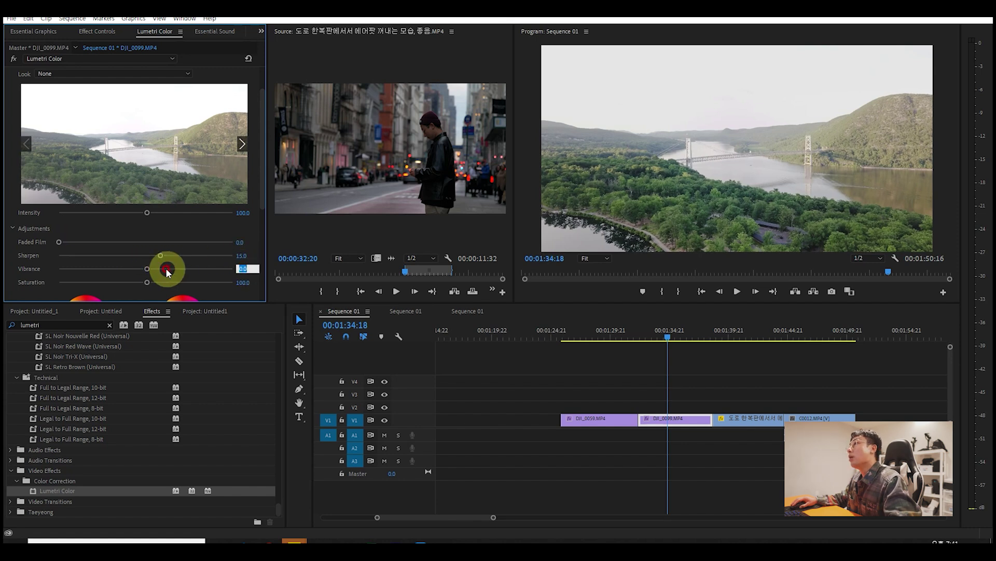
drag(171, 268, 188, 268)
click(242, 269)
text(5)
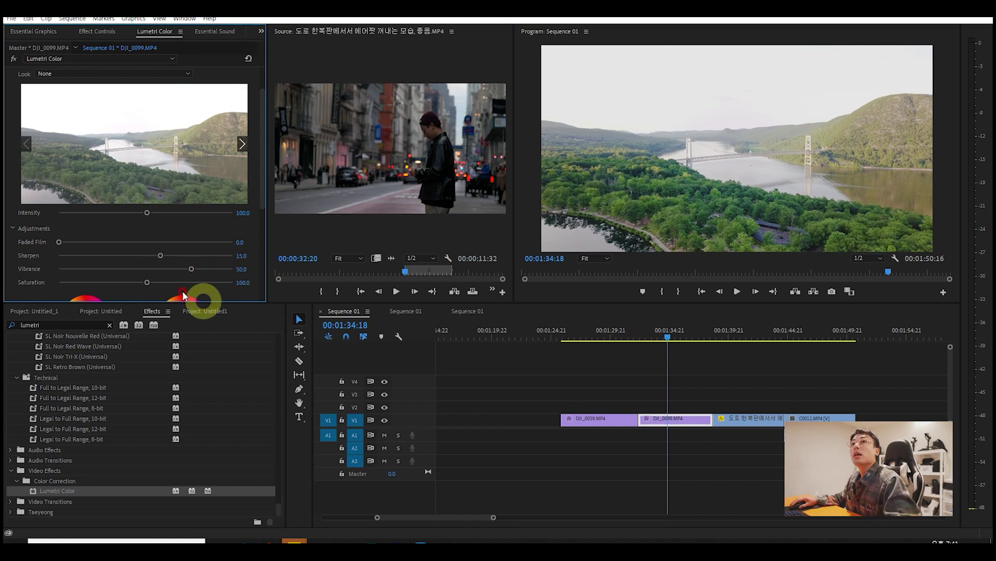
scroll(21, 83, up, 3)
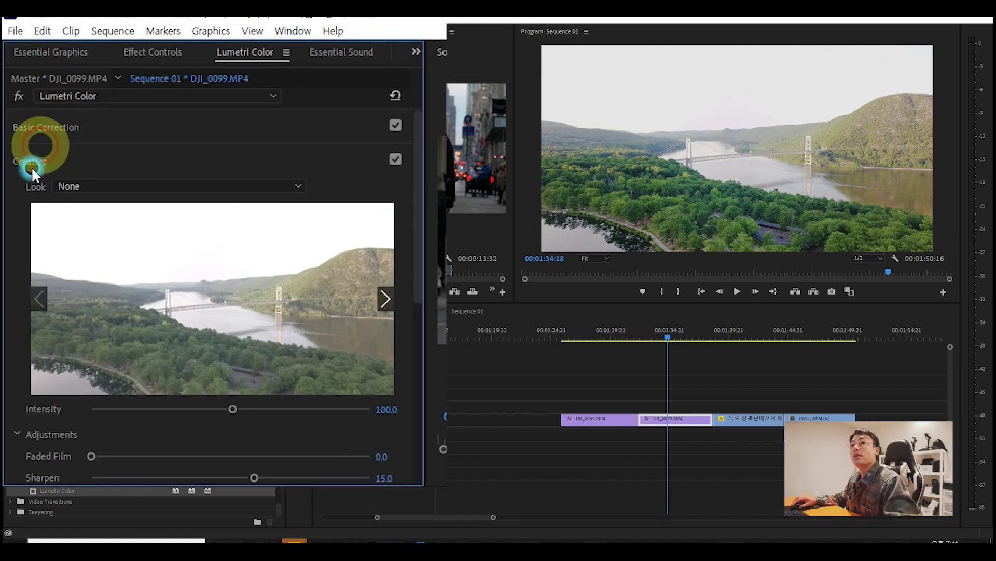
In Basic Correction, boost Saturation, adjust Blacks and lower Whites to -20
click(49, 130)
scroll(39, 350, down, 3)
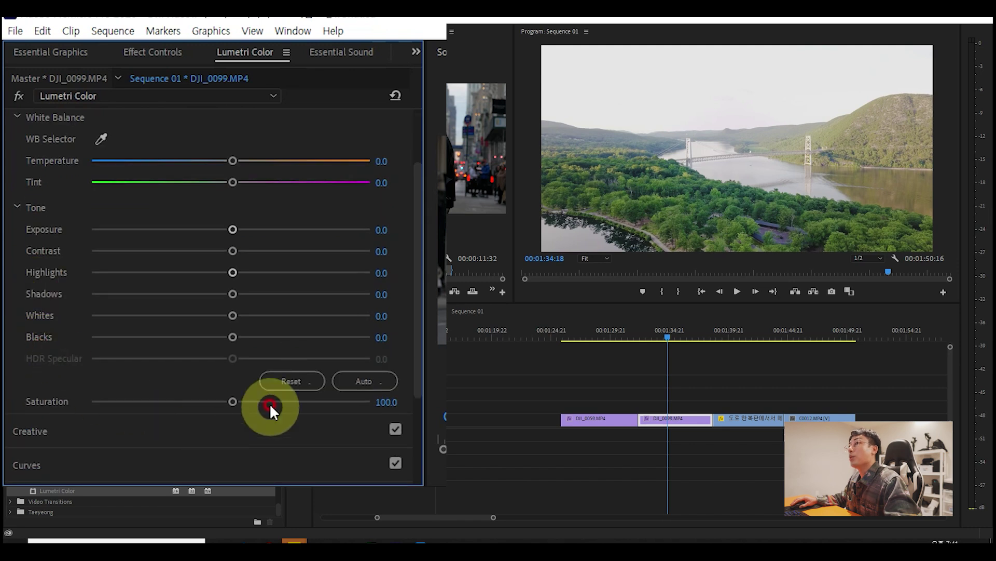
drag(253, 400, 374, 397)
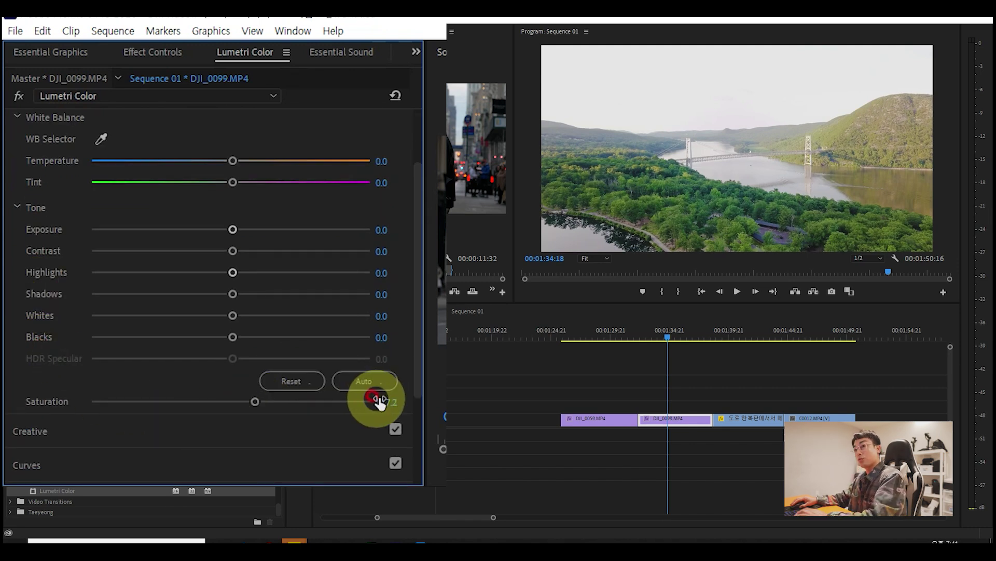
click(374, 399)
text(120.0)
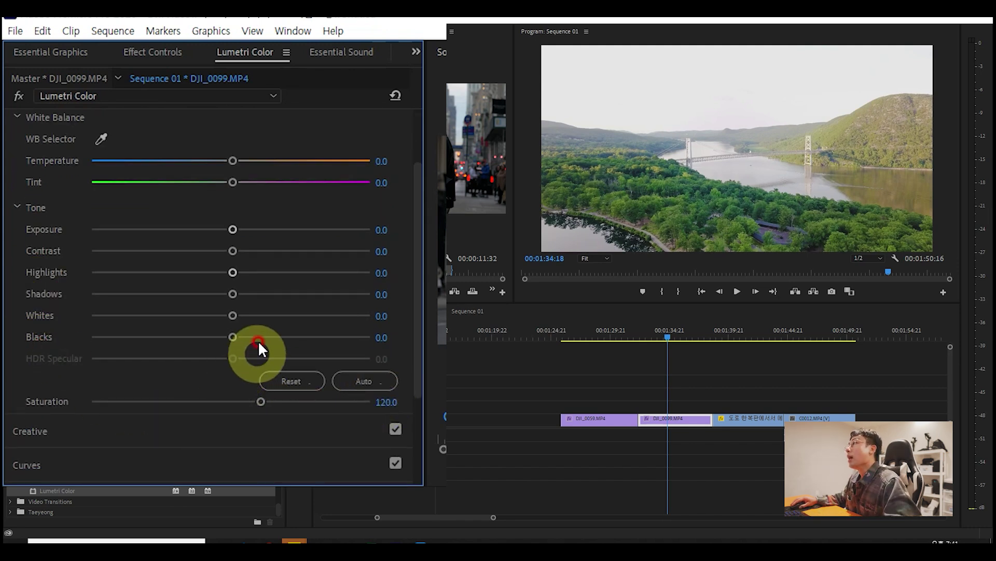
mouse_move(234, 343)
mouse_down()
mouse_move(254, 344)
mouse_move(232, 338)
mouse_up()
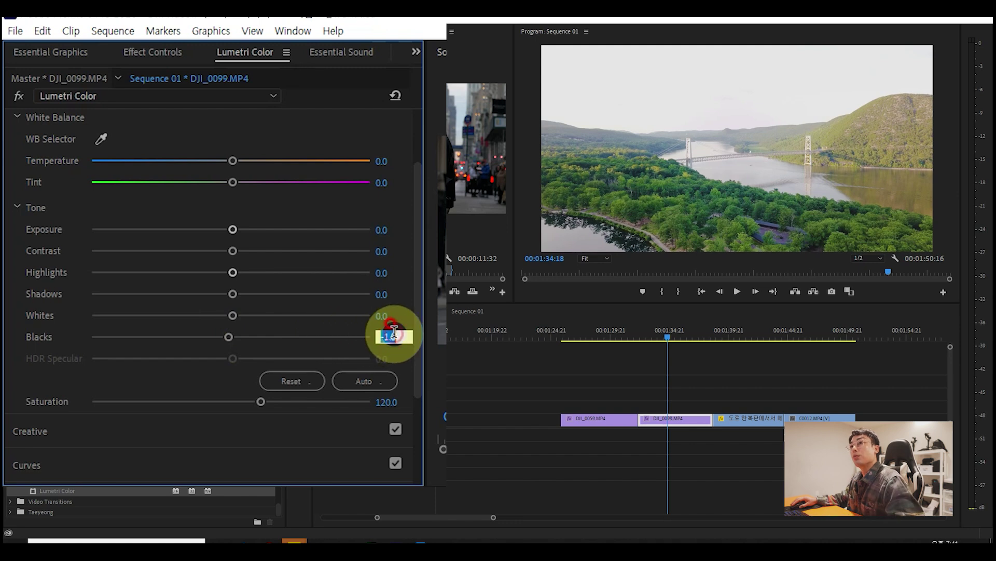
drag(233, 313, 195, 317)
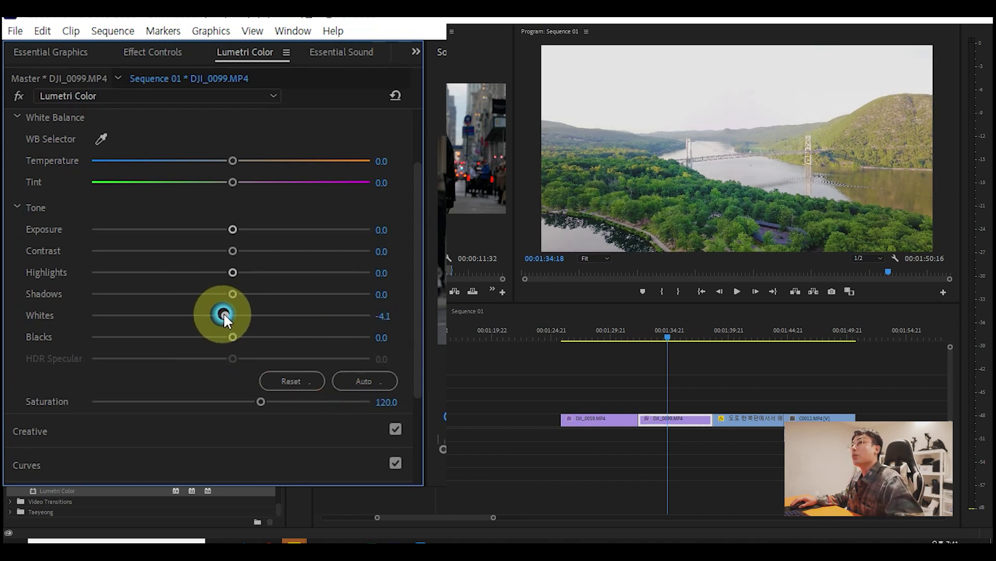
drag(195, 315, 189, 315)
click(393, 314)
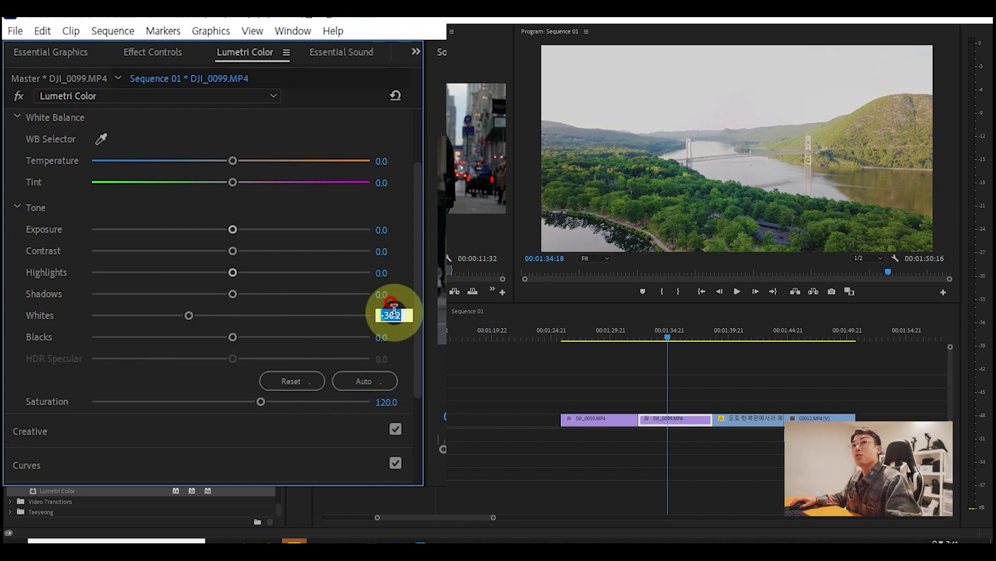
Set Highlights to -25 and Contrast to 25
drag(232, 272, 214, 274)
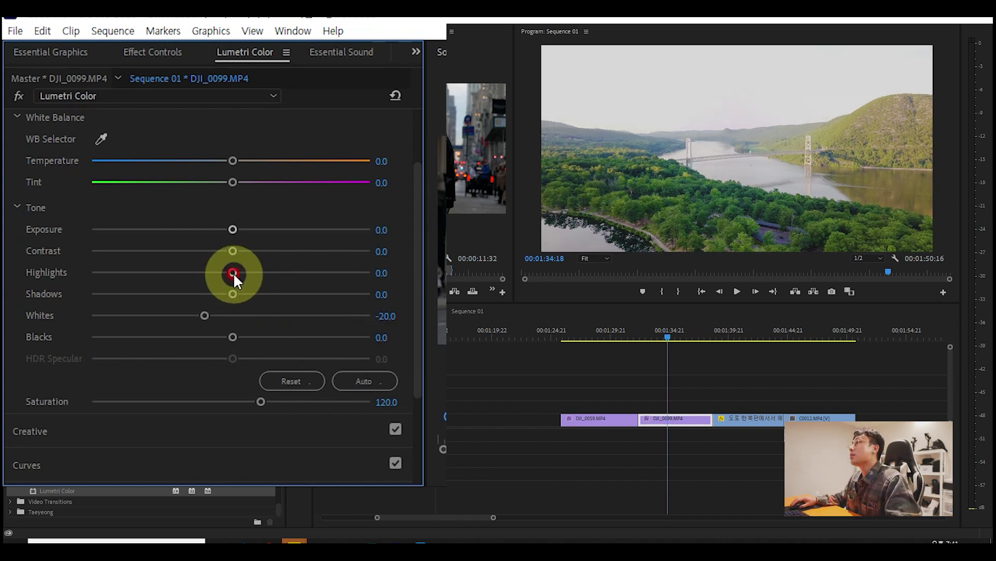
drag(215, 274, 191, 272)
click(392, 270)
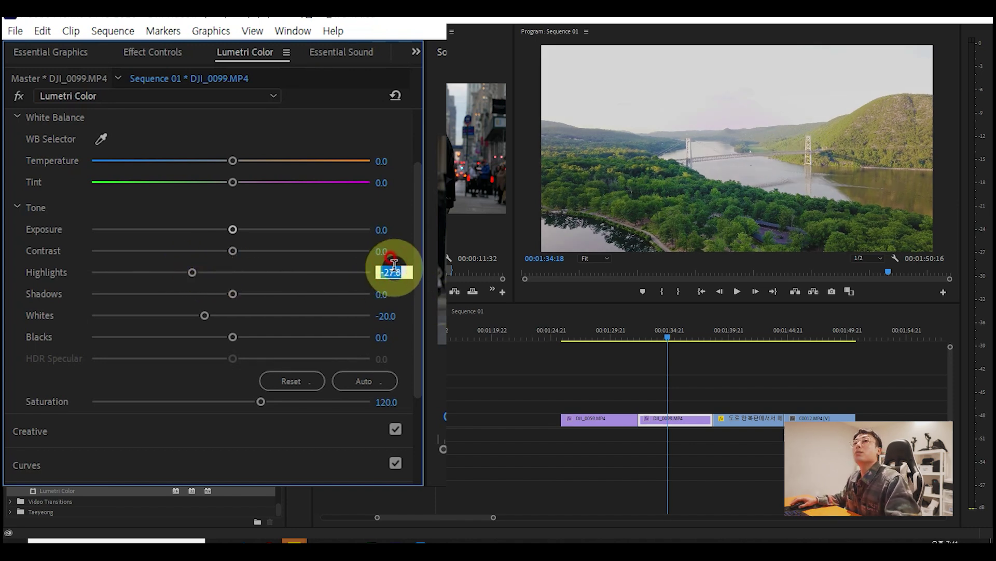
click(131, 229)
mouse_move(230, 252)
mouse_down()
mouse_move(192, 254)
mouse_move(263, 250)
mouse_up()
click(385, 252)
text(25)
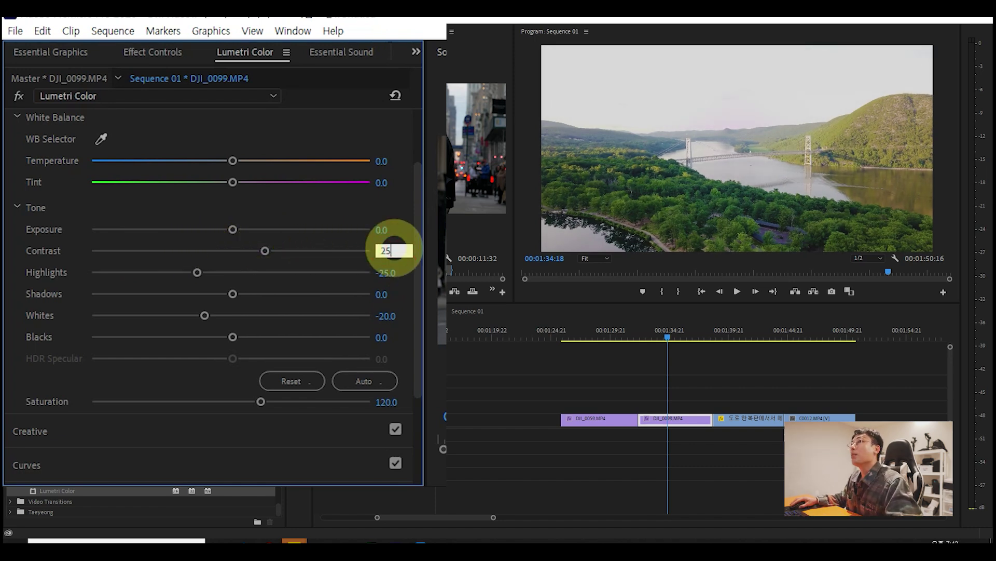
click(394, 251)
Warm the clip with Temperature 10 and set Tint to 0
click(229, 217)
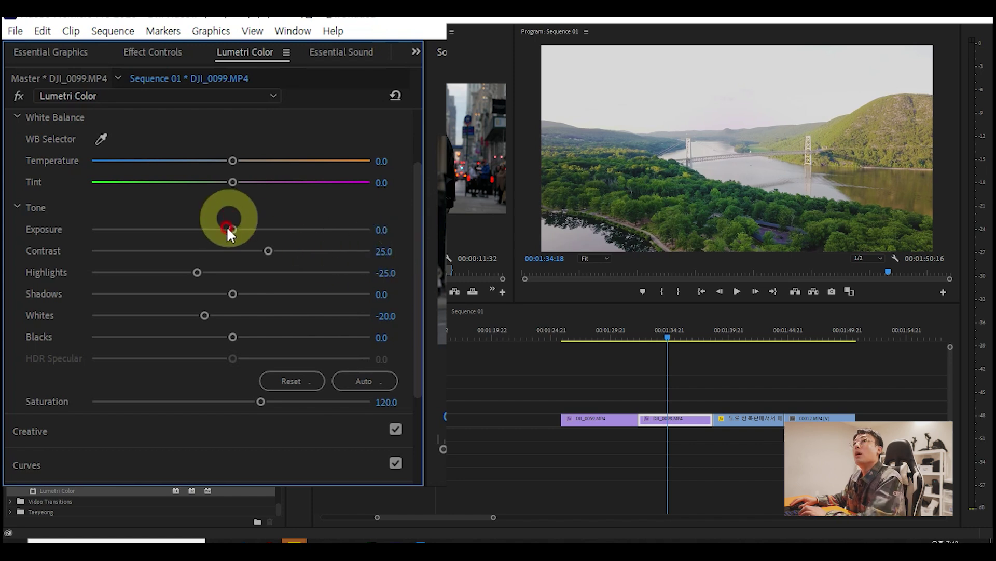
drag(240, 229, 256, 155)
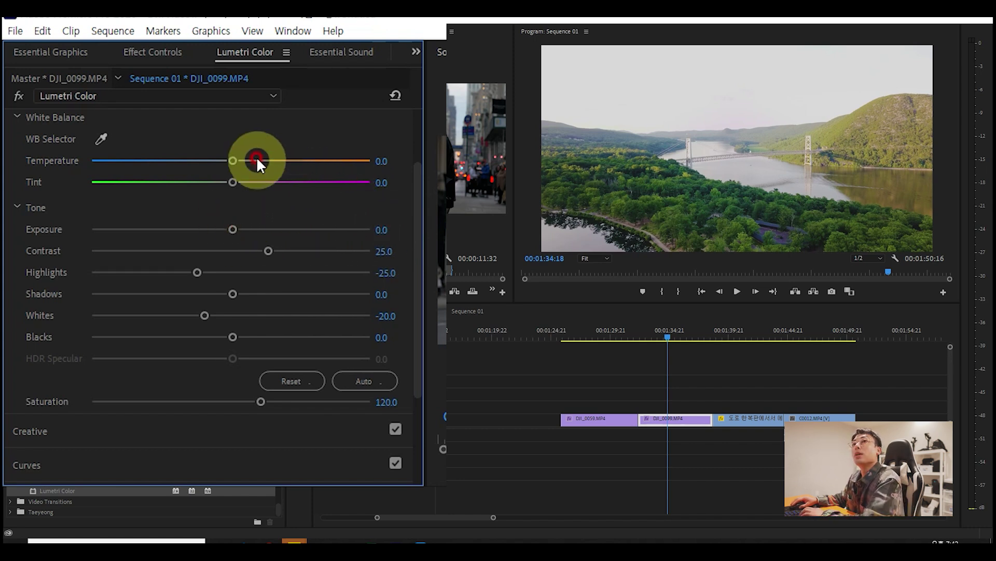
scroll(219, 208, up, 3)
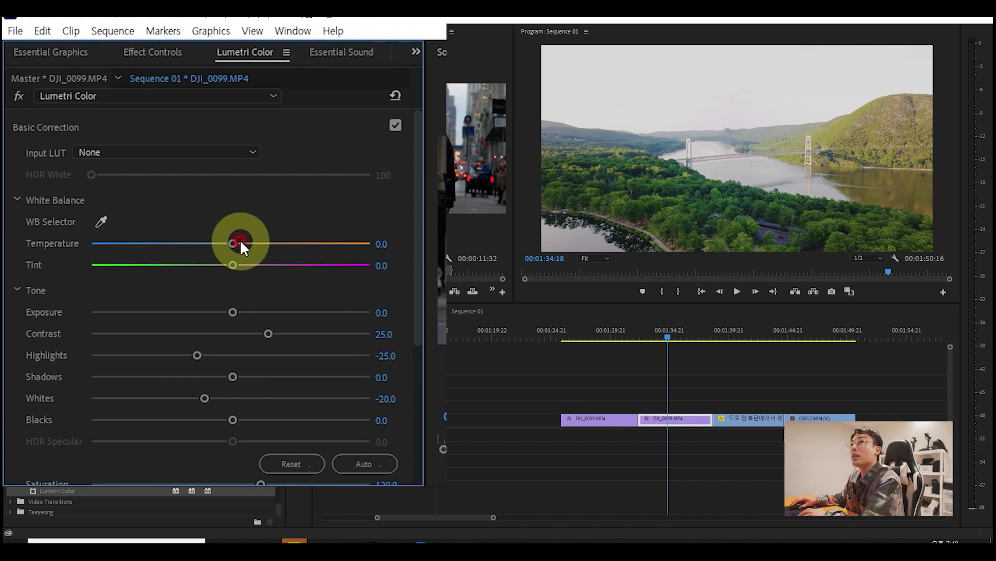
mouse_move(232, 243)
mouse_down()
mouse_move(245, 243)
mouse_move(220, 243)
mouse_move(248, 243)
mouse_up()
click(385, 243)
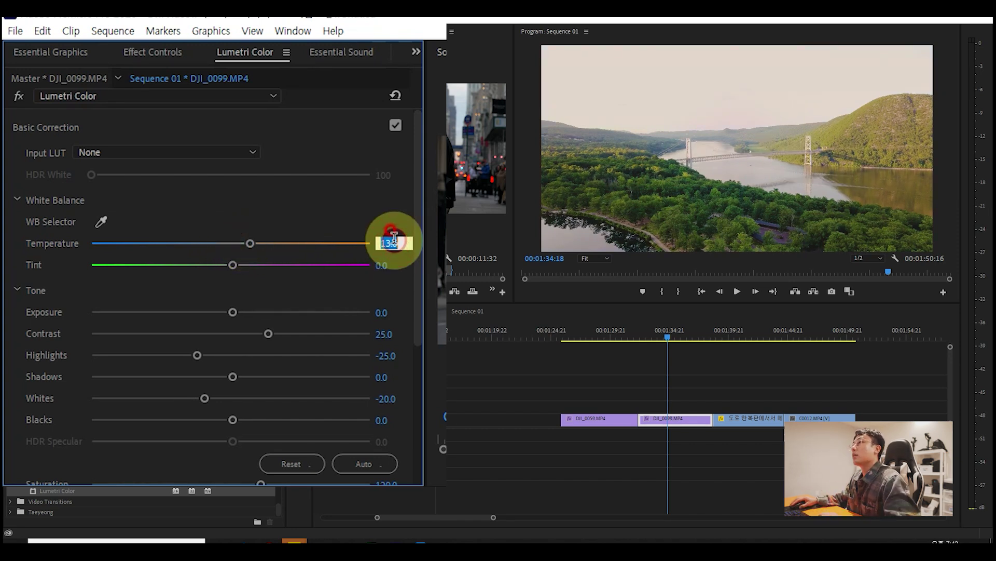
text(10)
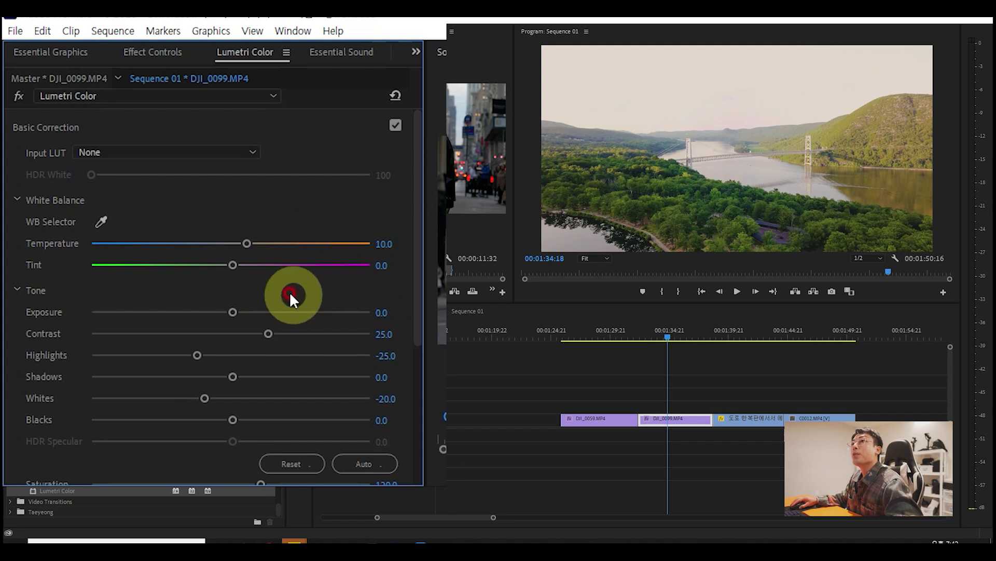
mouse_move(237, 267)
mouse_down()
mouse_move(263, 266)
mouse_move(209, 265)
mouse_up()
click(384, 265)
text(0)
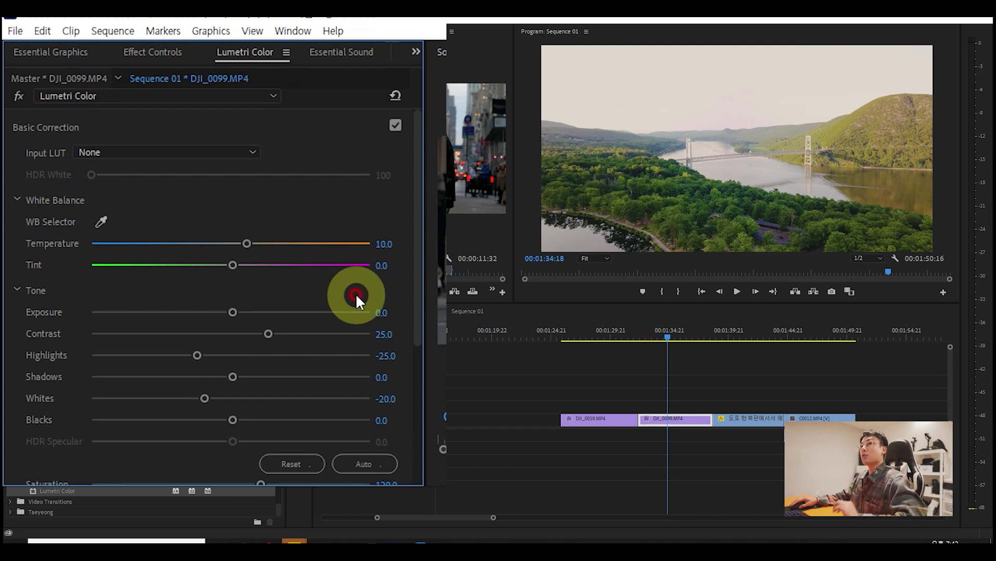
scroll(356, 293, down, 3)
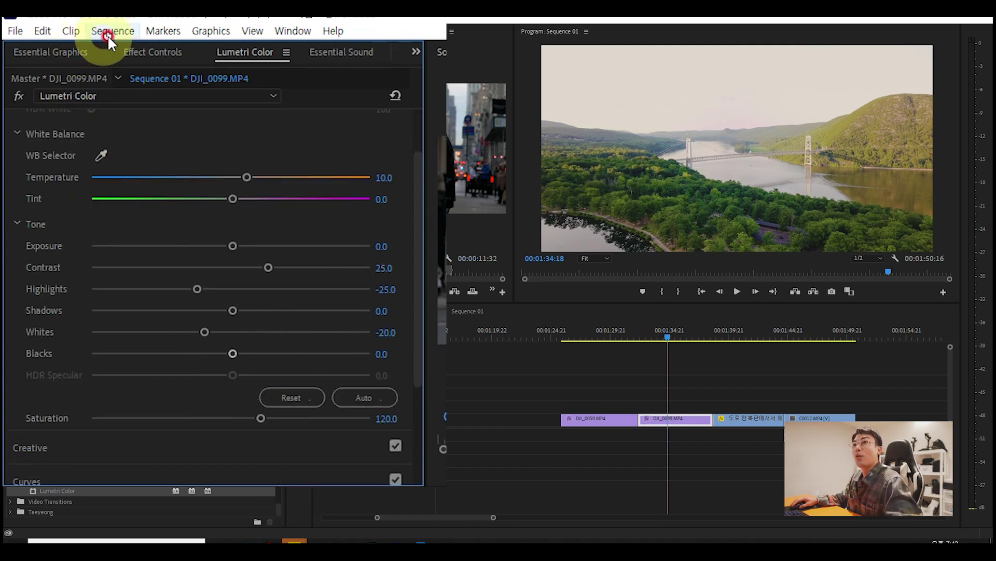
Toggle DJI_0099's Lumetri Color off and on during playback to compare, leaving it enabled
click(148, 51)
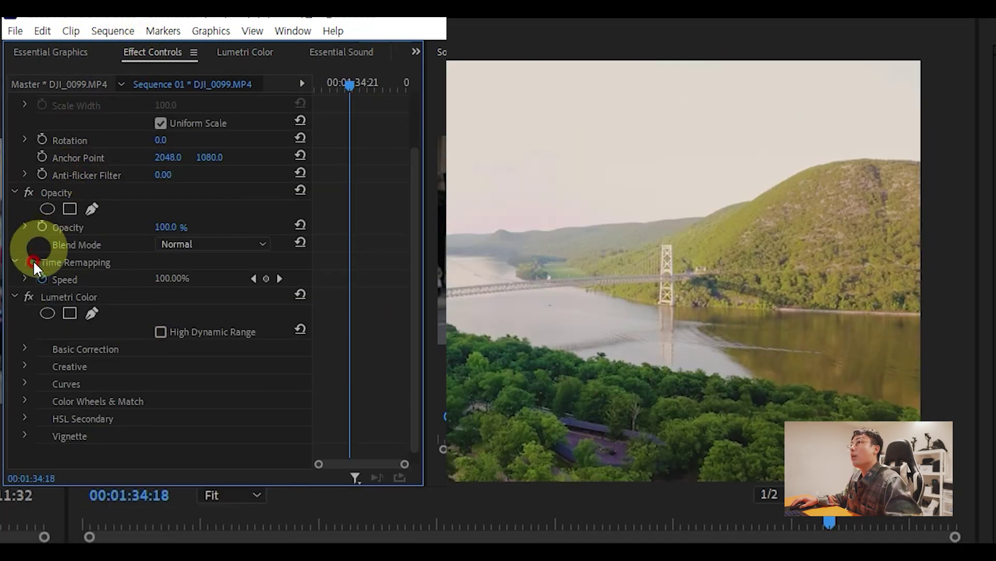
click(25, 292)
key(space)
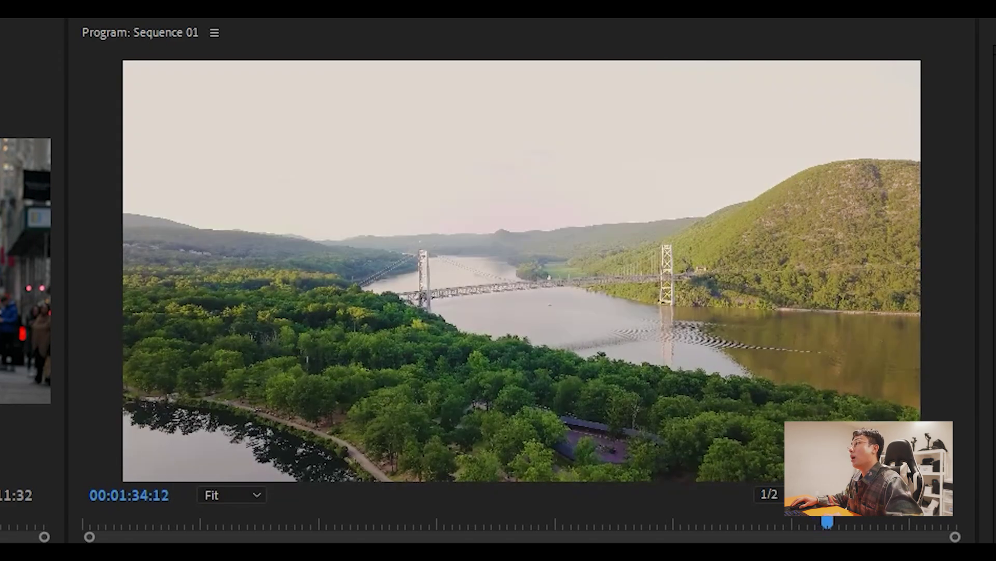
click(20, 184)
click(20, 184)
click(21, 183)
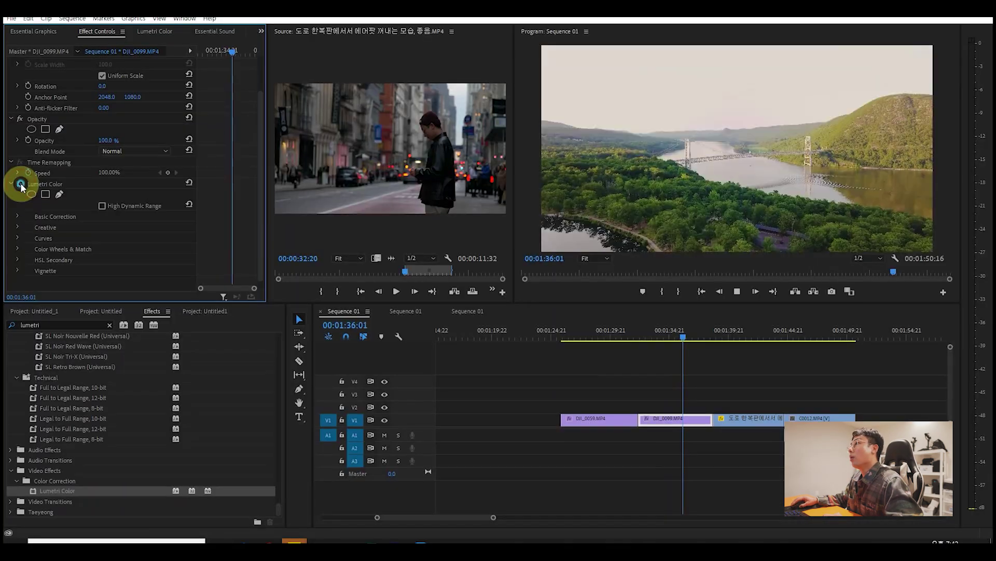
click(21, 184)
key(space)
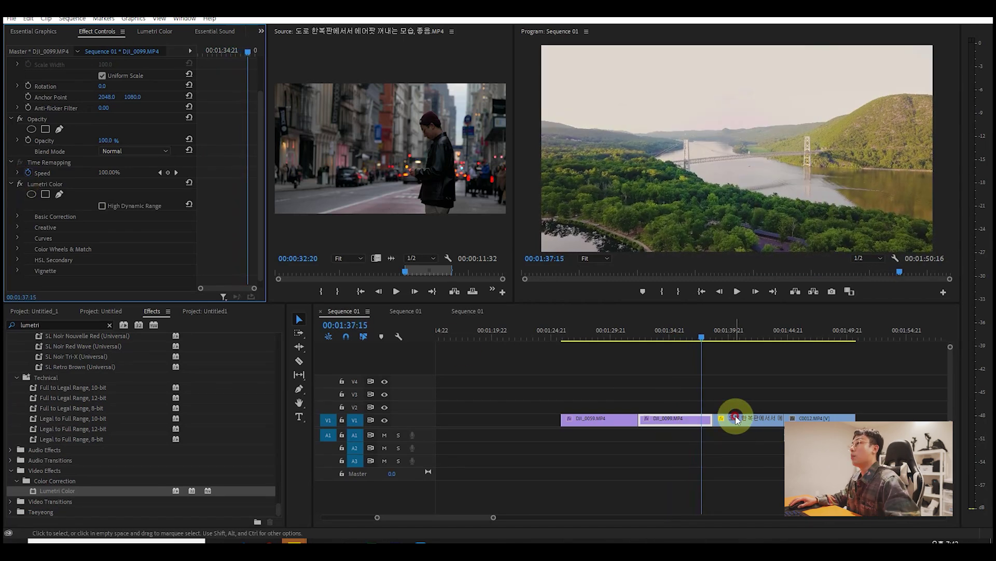
Park the playhead on the street clip at 00:01:39:07 and show the Untitled_1 project bin
click(737, 420)
click(722, 336)
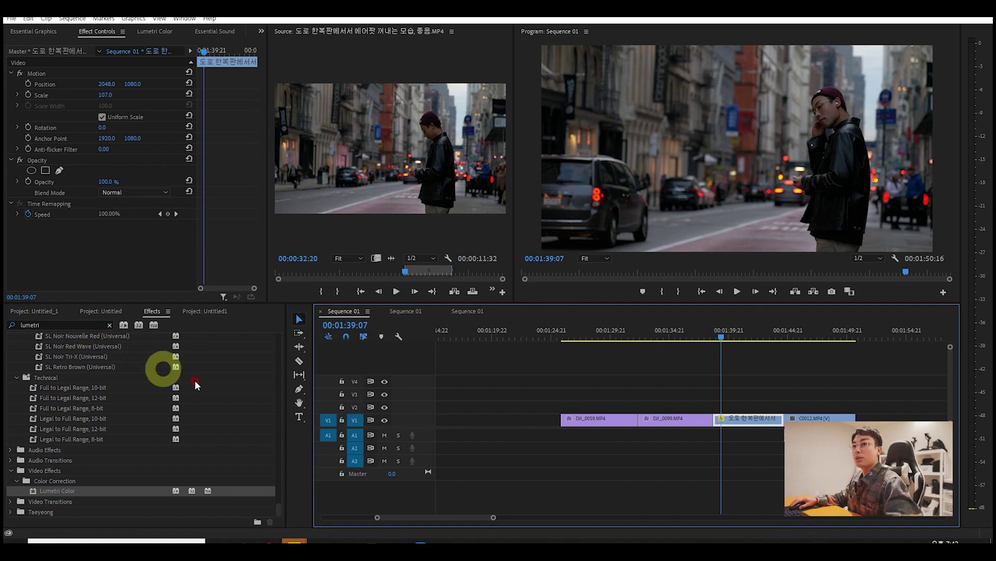
click(37, 311)
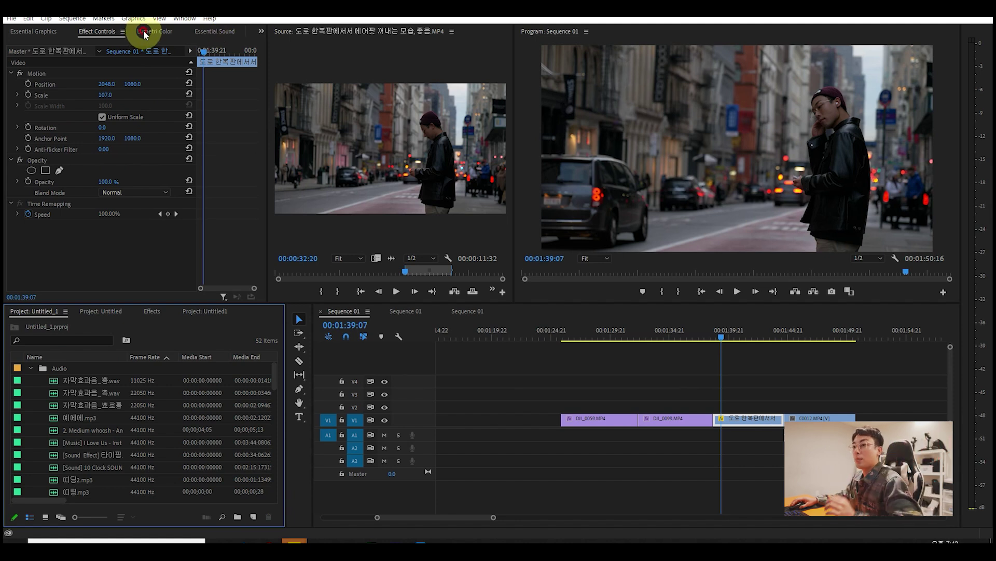
click(253, 517)
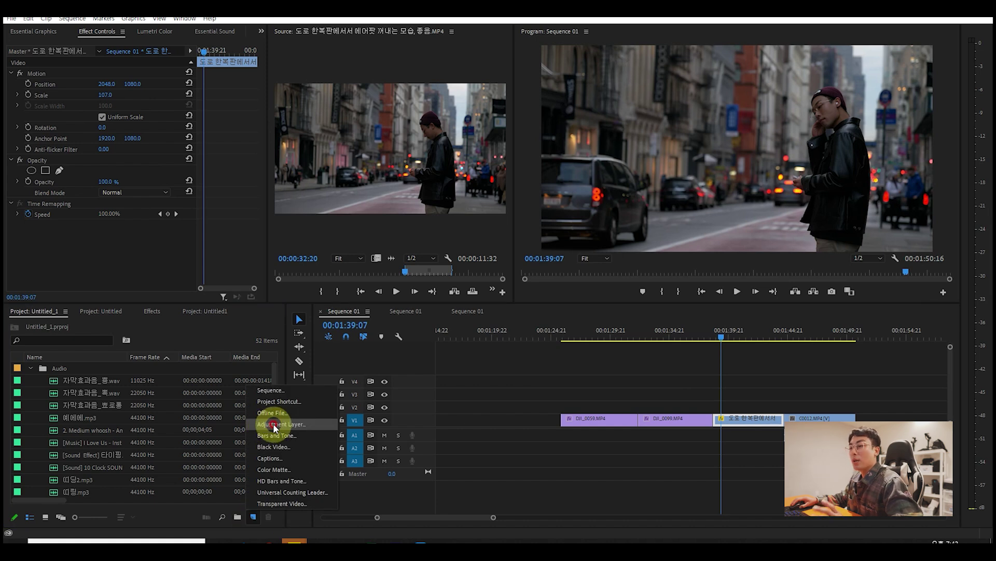
Create a new Adjustment Layer and place it on V2 above the street clip, slightly lengthened
click(274, 427)
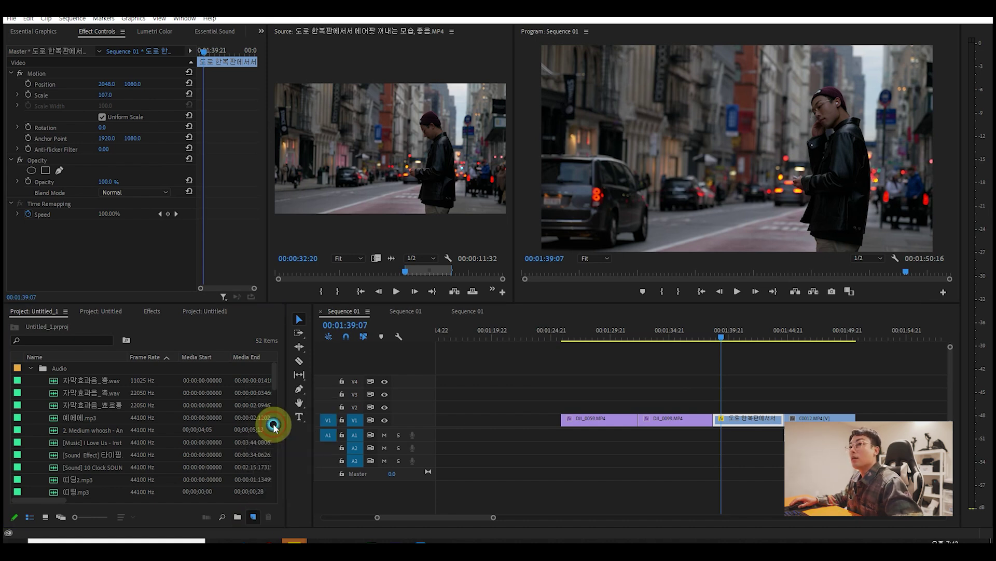
click(516, 309)
click(69, 372)
drag(66, 369, 753, 410)
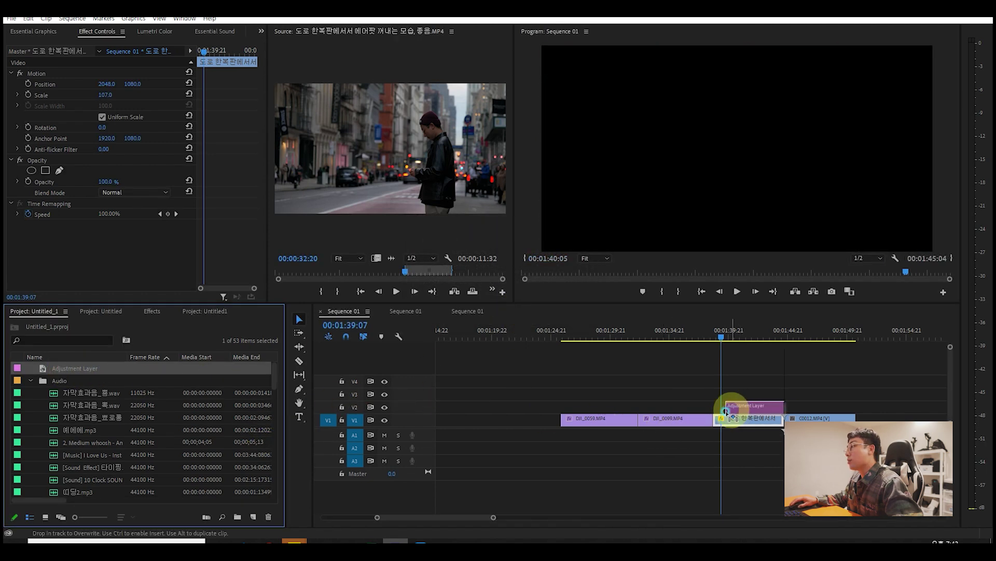
drag(771, 406, 783, 406)
Apply Lumetri Color from the Effects panel to the adjustment layer
click(100, 311)
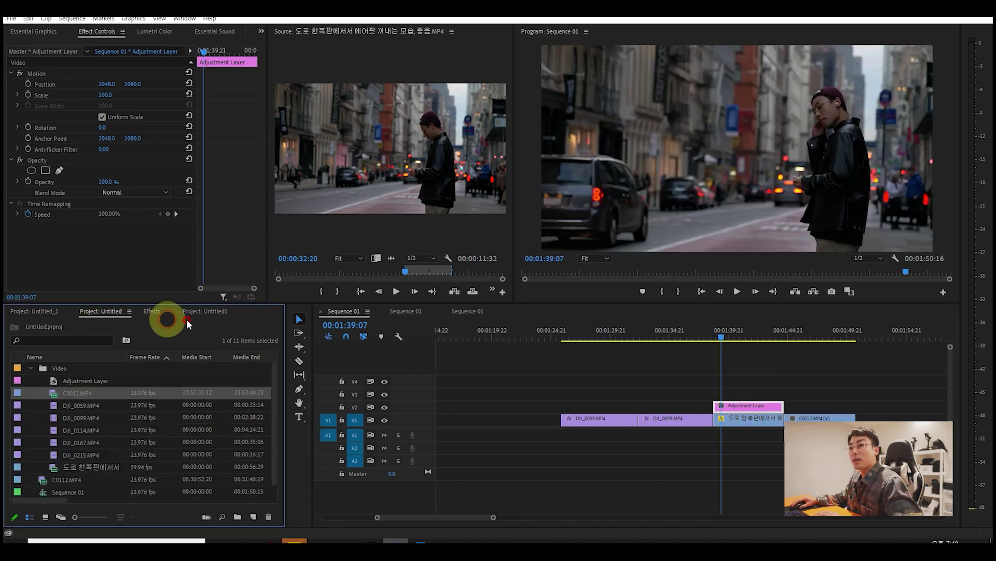
click(152, 312)
drag(58, 490, 743, 406)
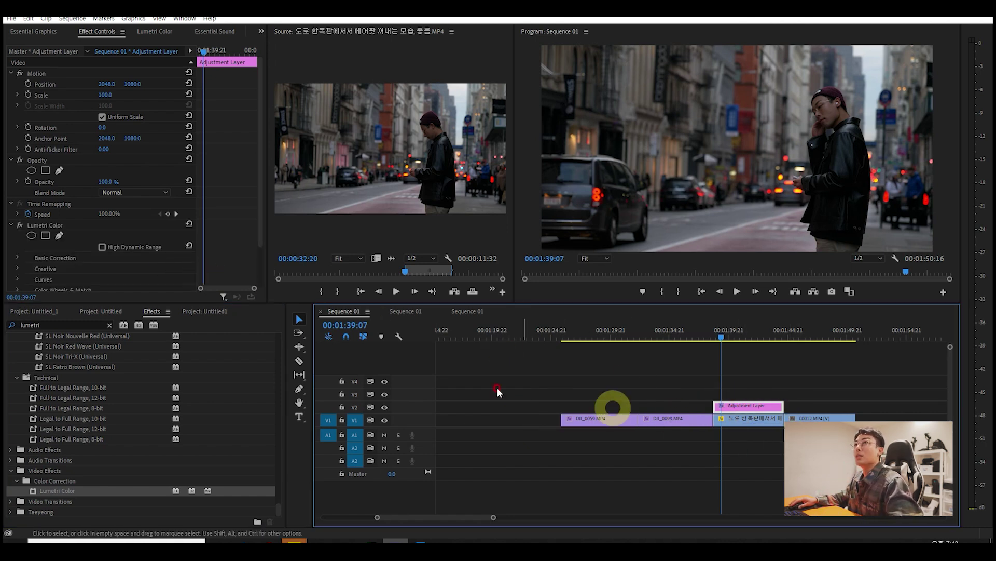
Extend the adjustment layer across the C0012 clip and move it up to track V3
click(156, 42)
click(741, 412)
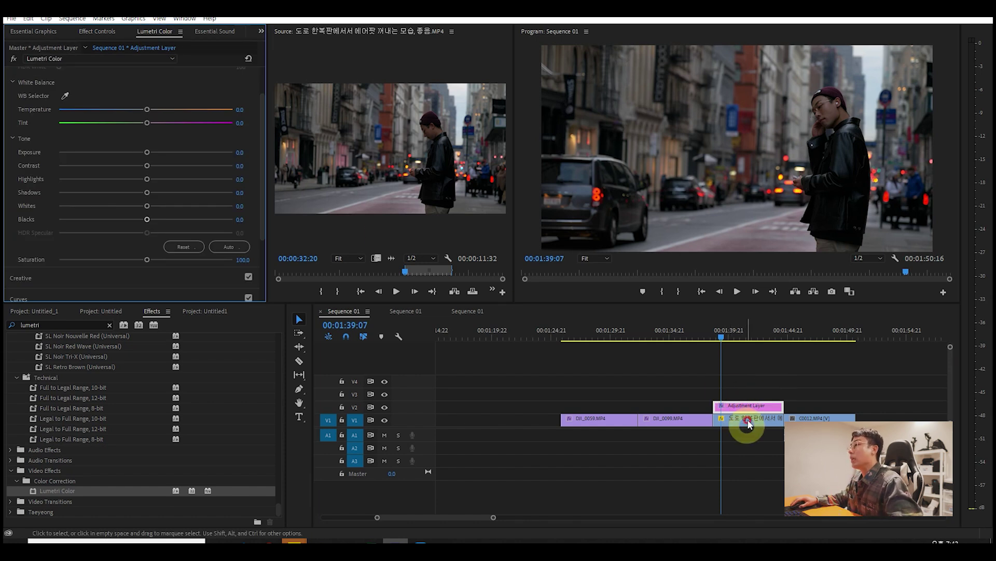
drag(781, 406, 855, 406)
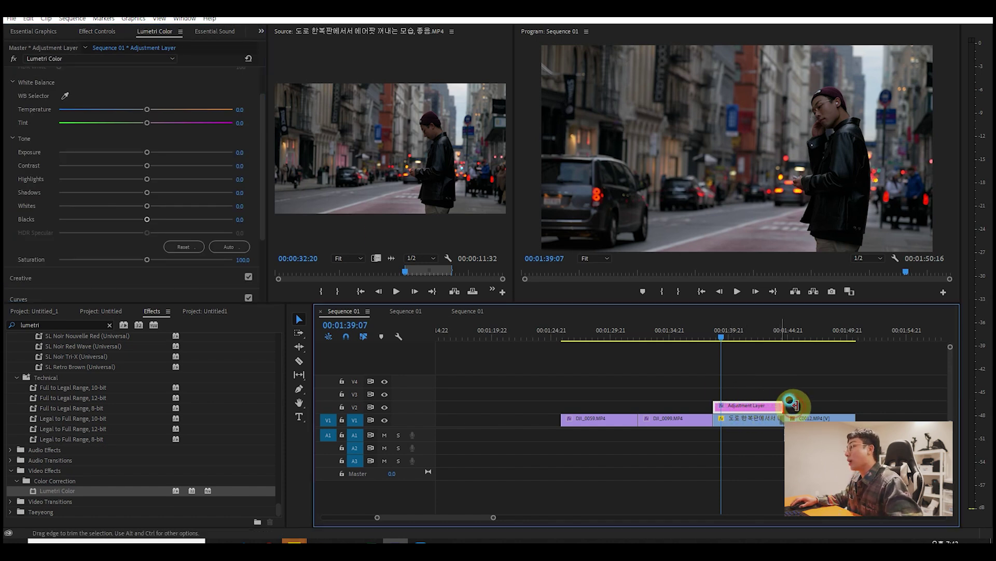
drag(717, 406, 564, 399)
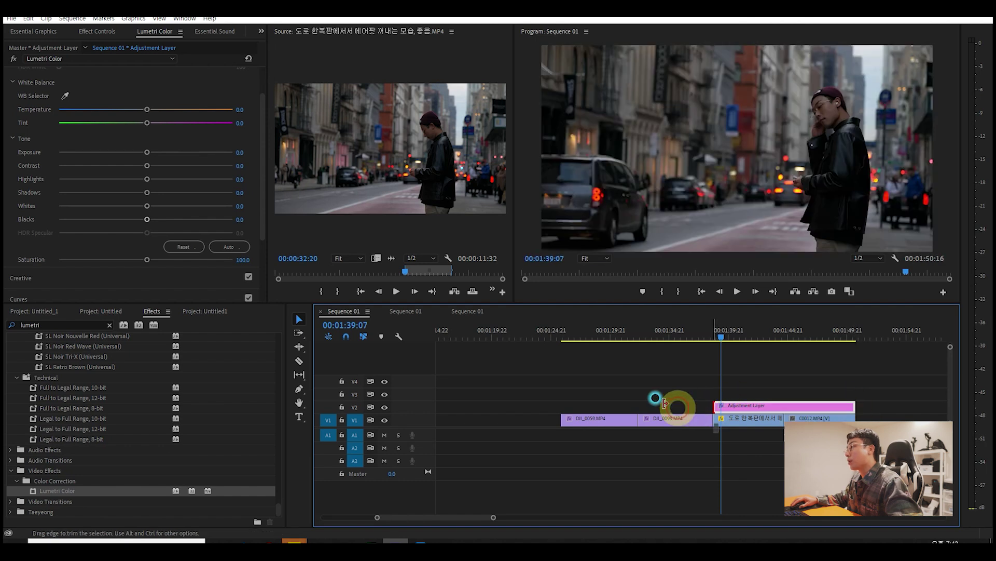
drag(564, 399, 718, 408)
click(739, 409)
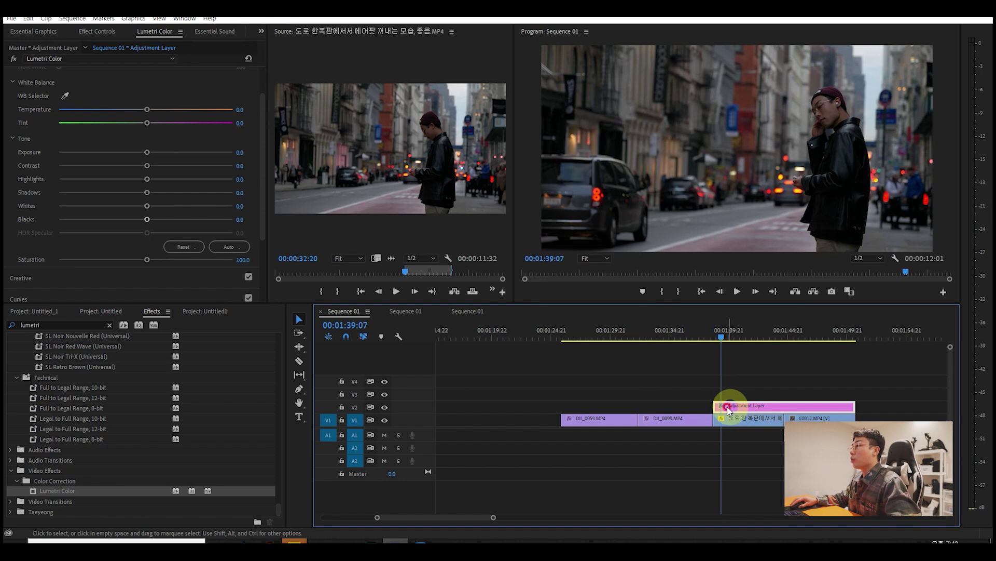
mouse_move(733, 408)
mouse_down()
mouse_move(810, 395)
mouse_move(763, 393)
mouse_up()
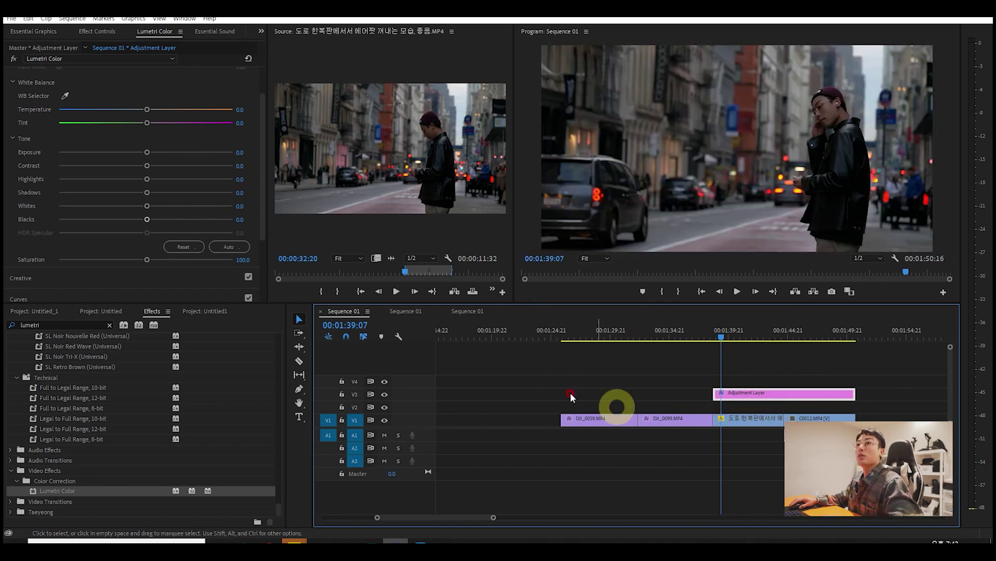
scroll(113, 155, down, 2)
scroll(112, 156, down, 1)
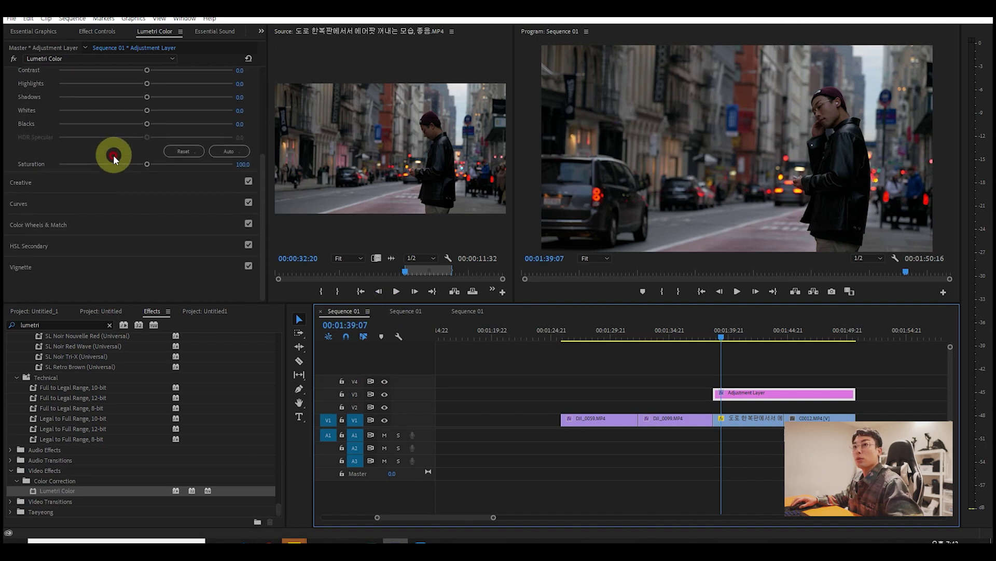
click(17, 205)
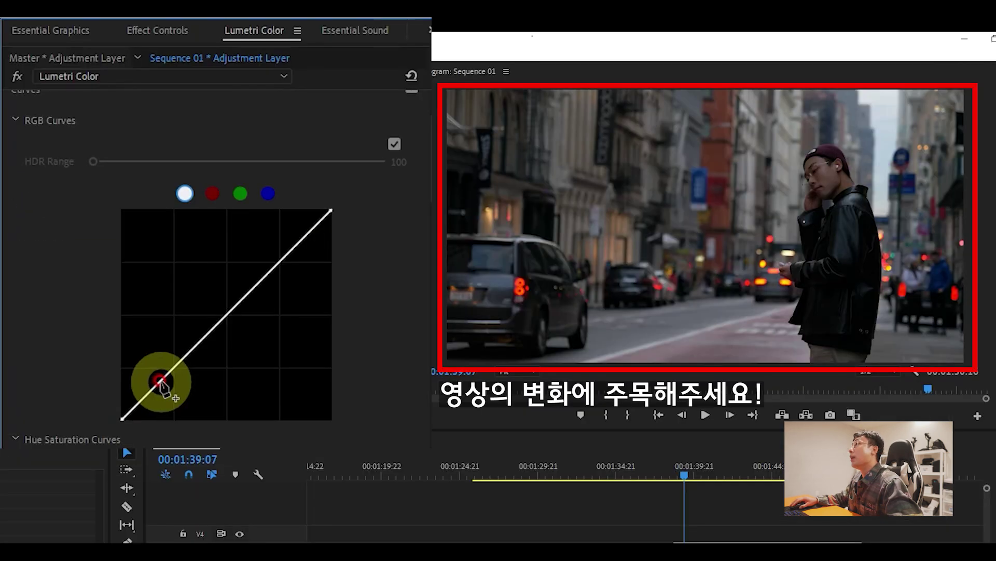
Shape the adjustment layer's RGB curve into an S-curve with a slightly lowered white point
drag(160, 381, 166, 390)
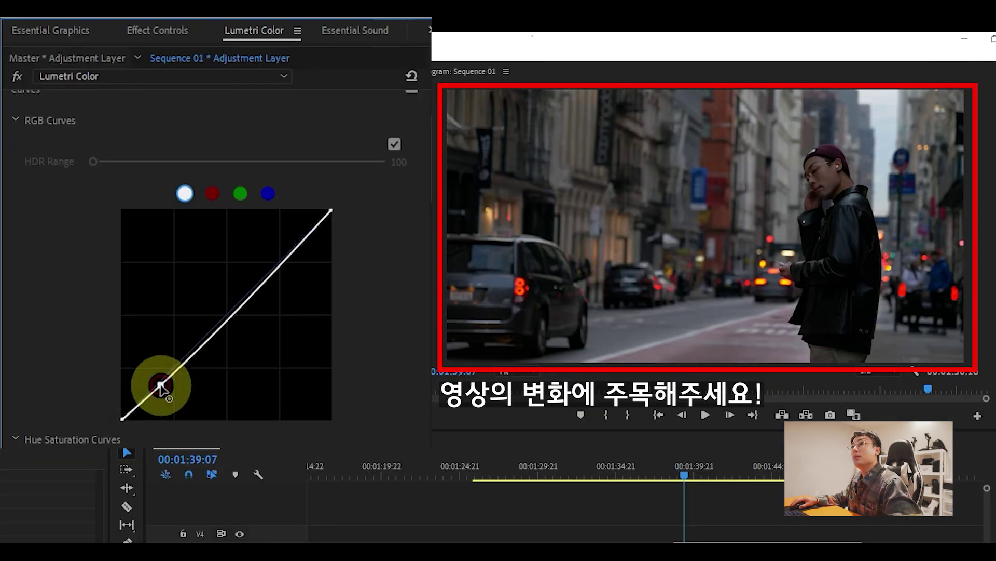
drag(232, 332, 217, 314)
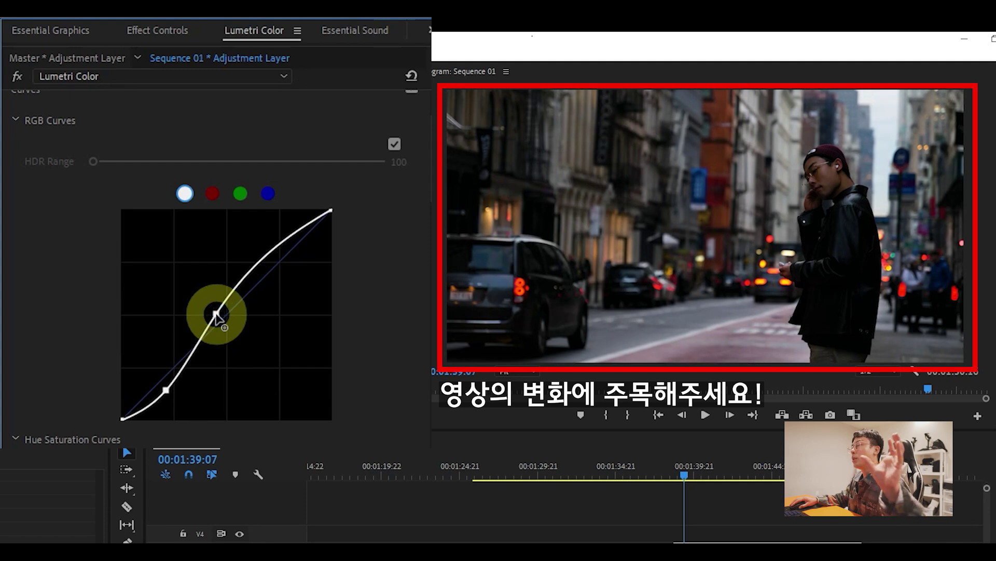
drag(296, 248, 274, 255)
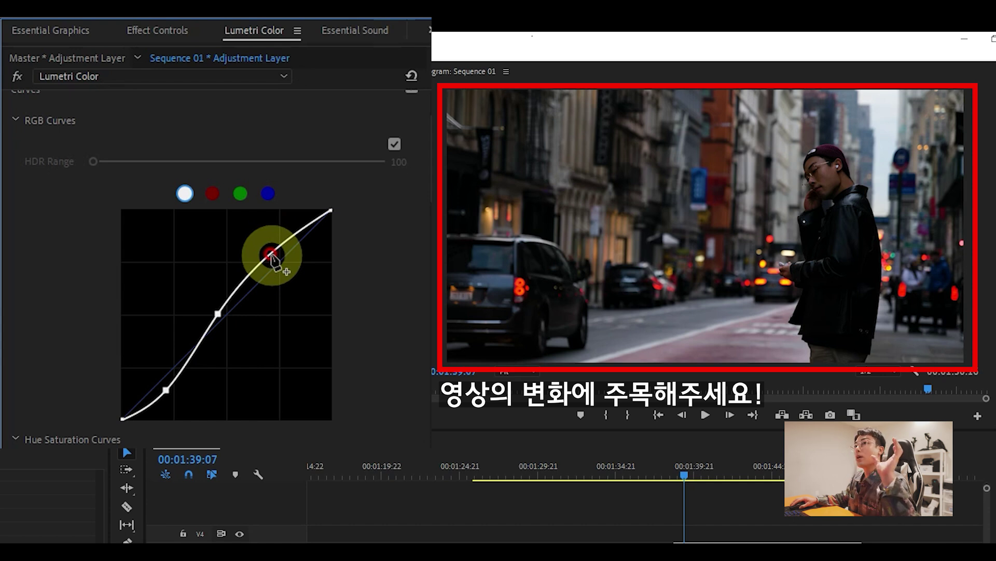
click(218, 314)
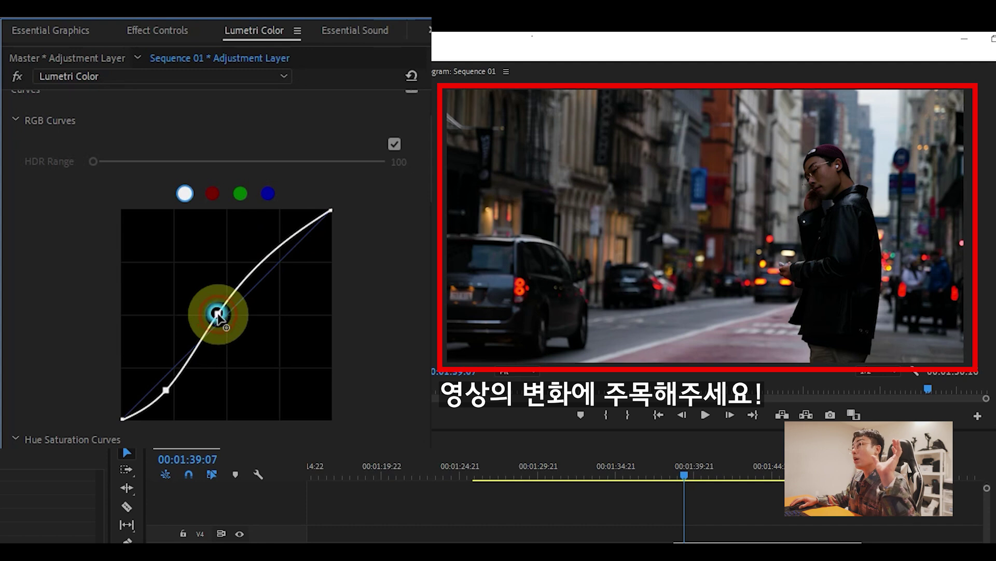
drag(298, 248, 265, 251)
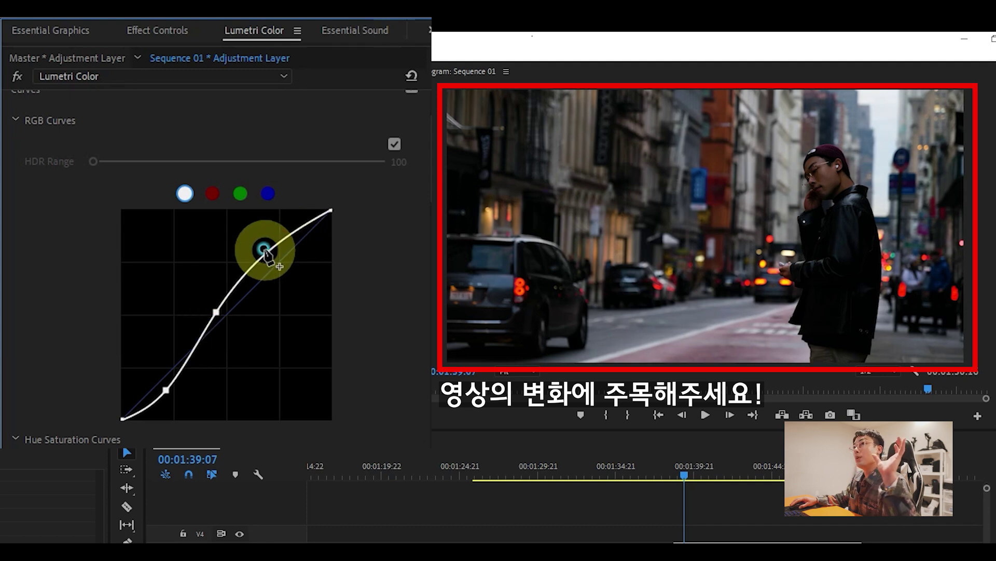
drag(265, 252, 275, 262)
click(331, 210)
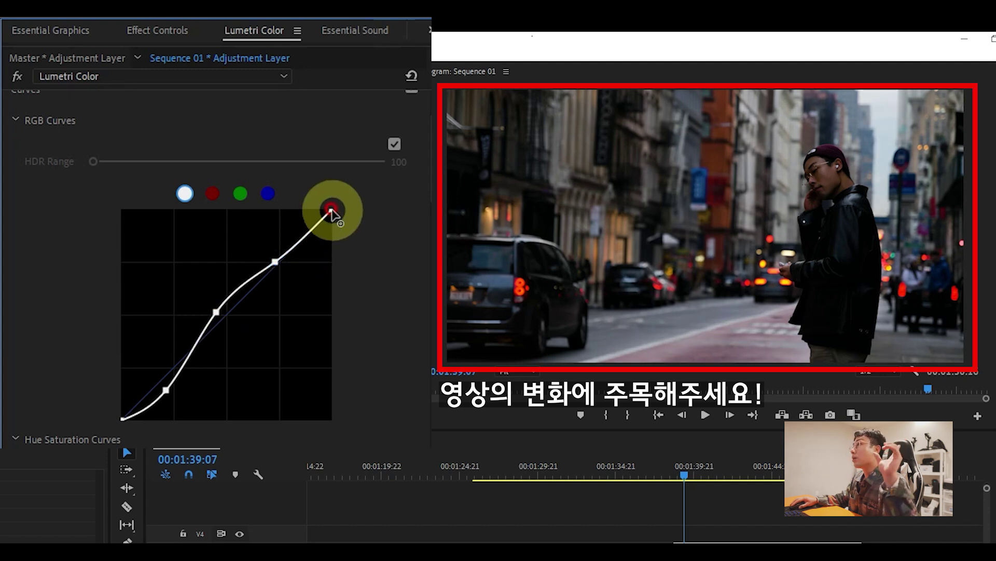
drag(332, 212, 334, 223)
Lift the curve's black point and fine-tune the lower and middle points
mouse_move(166, 390)
mouse_down()
mouse_move(173, 392)
mouse_move(167, 383)
mouse_up()
click(139, 414)
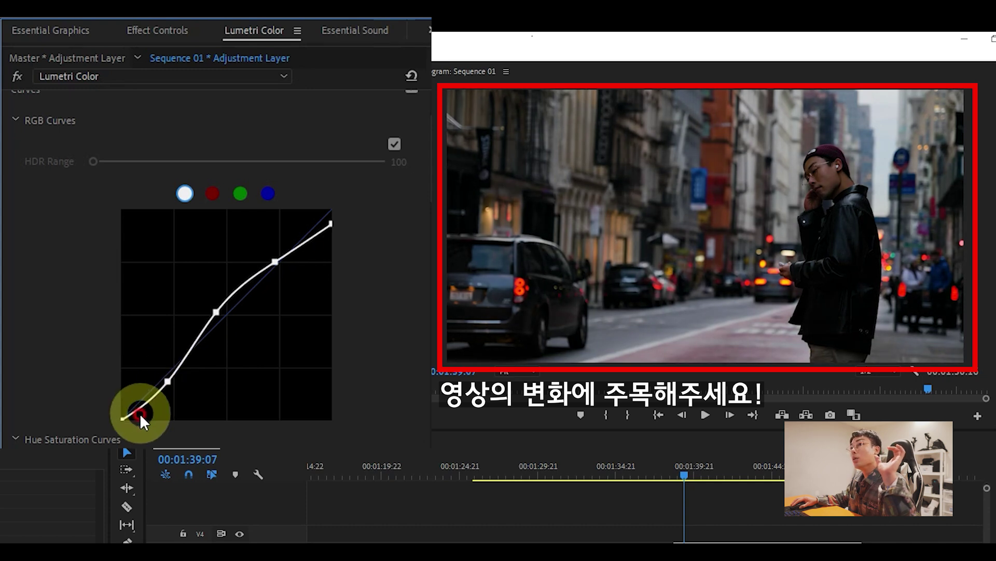
click(123, 420)
drag(125, 421, 114, 396)
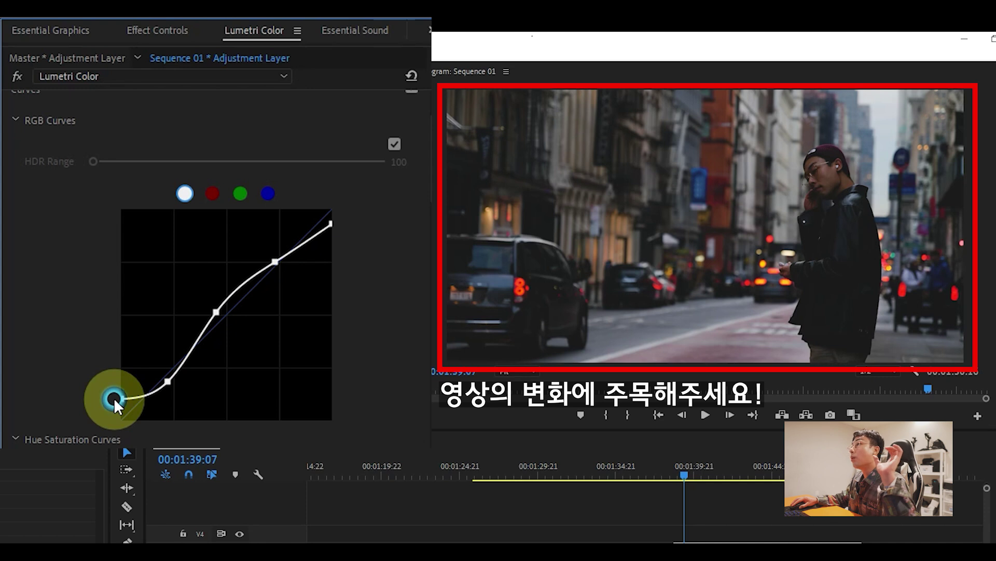
click(180, 386)
click(216, 312)
drag(217, 313, 218, 311)
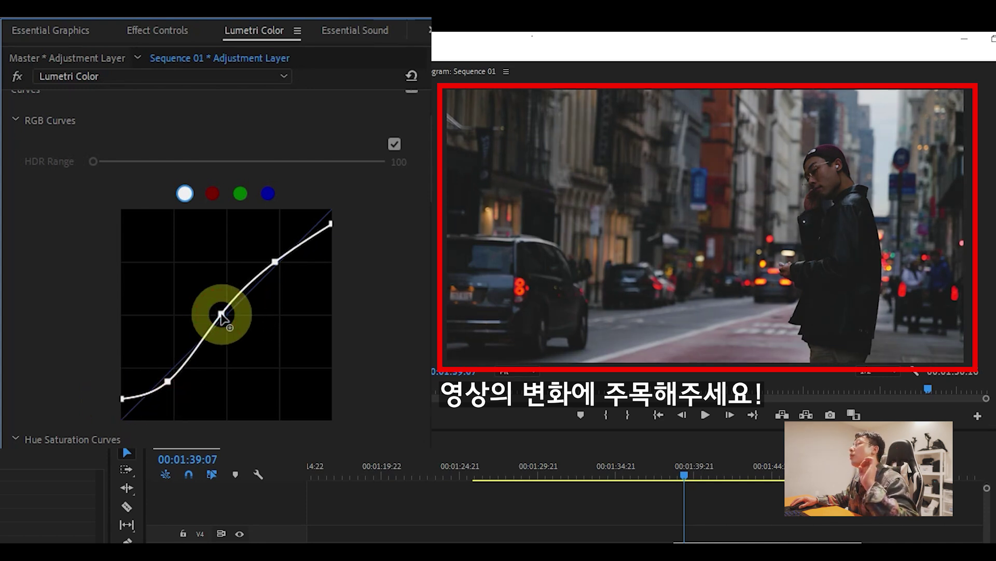
drag(217, 312, 214, 307)
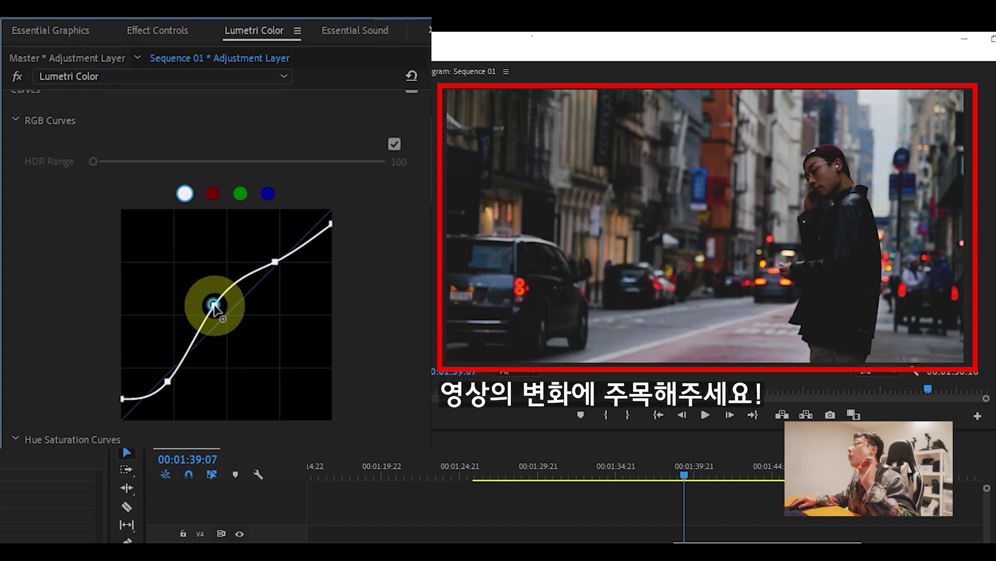
drag(226, 353, 228, 366)
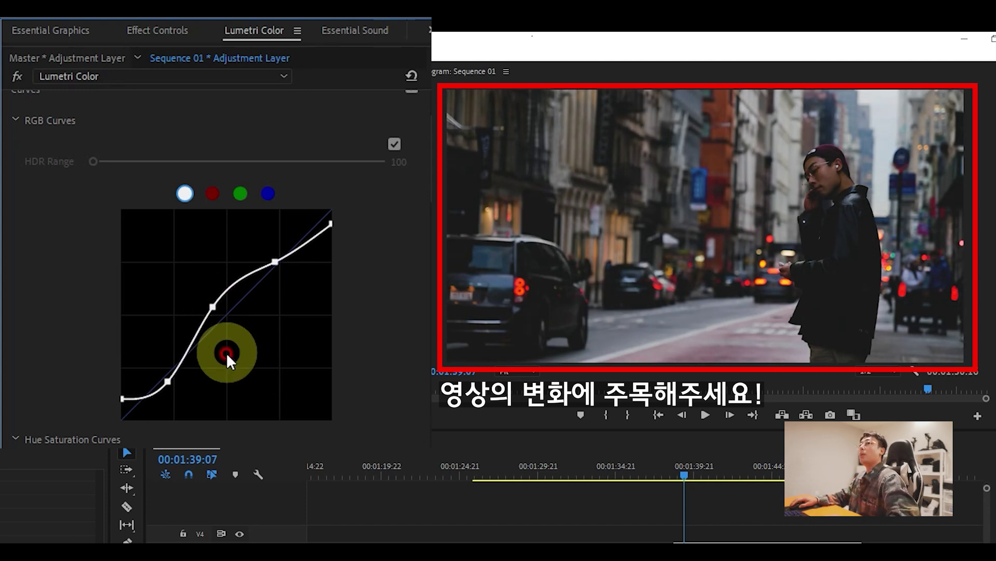
scroll(227, 363, down, 2)
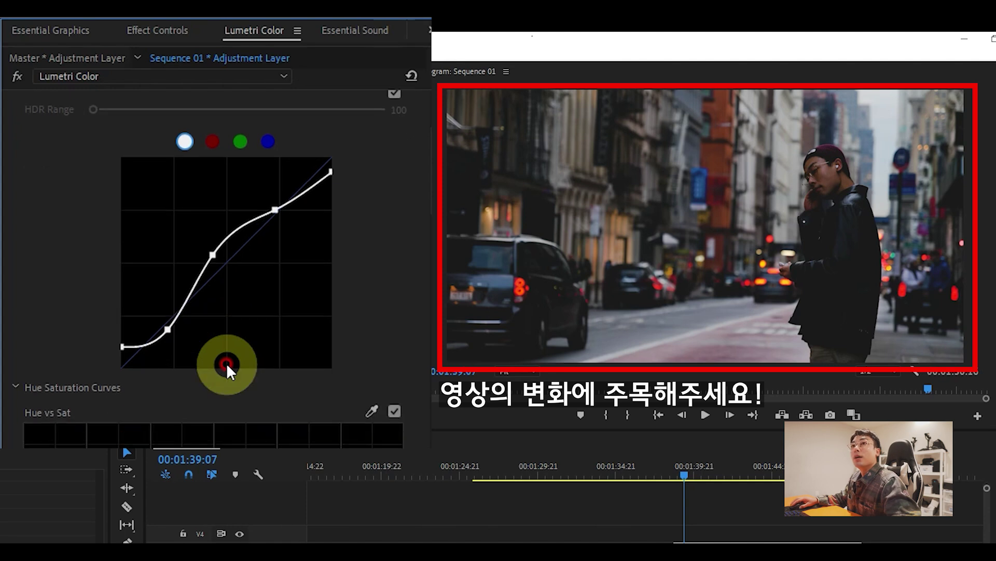
scroll(226, 362, up, 3)
scroll(226, 363, up, 3)
click(52, 145)
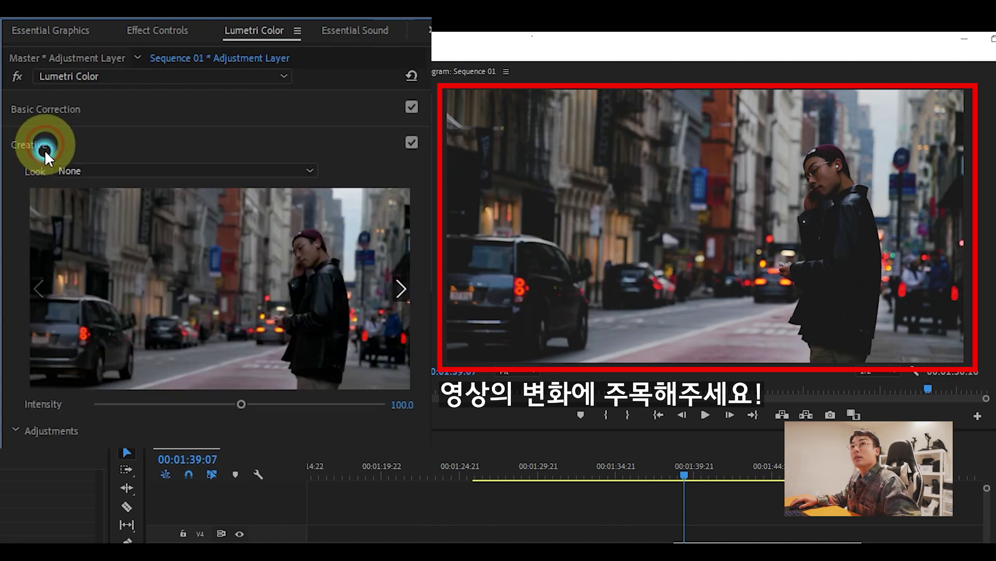
Preview the Fuji REALA 500D Kodak 2393, Kodak 5218 Kodak 2383 and Fuji F125 Kodak 2395 creative looks
scroll(70, 415, down, 1)
click(160, 130)
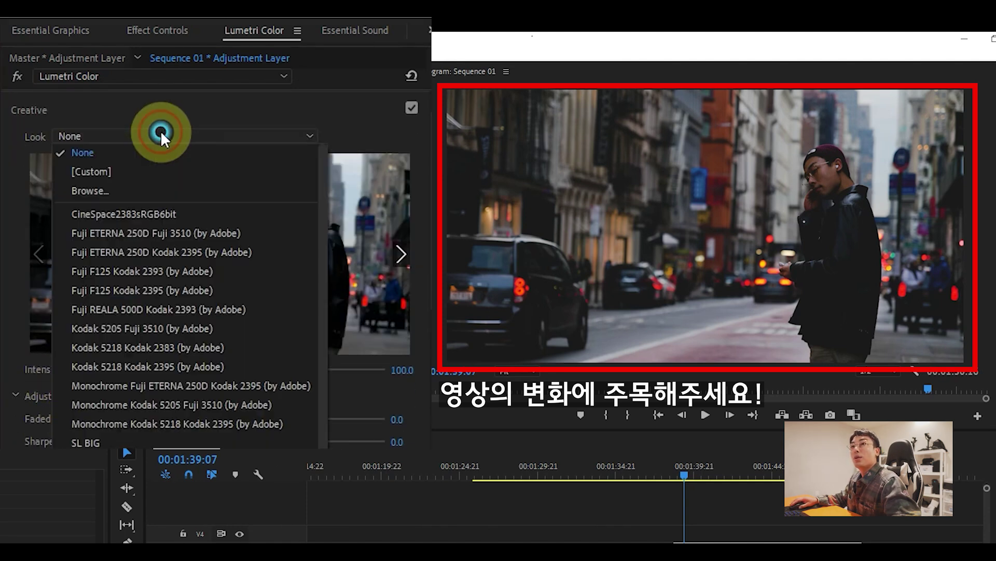
click(183, 309)
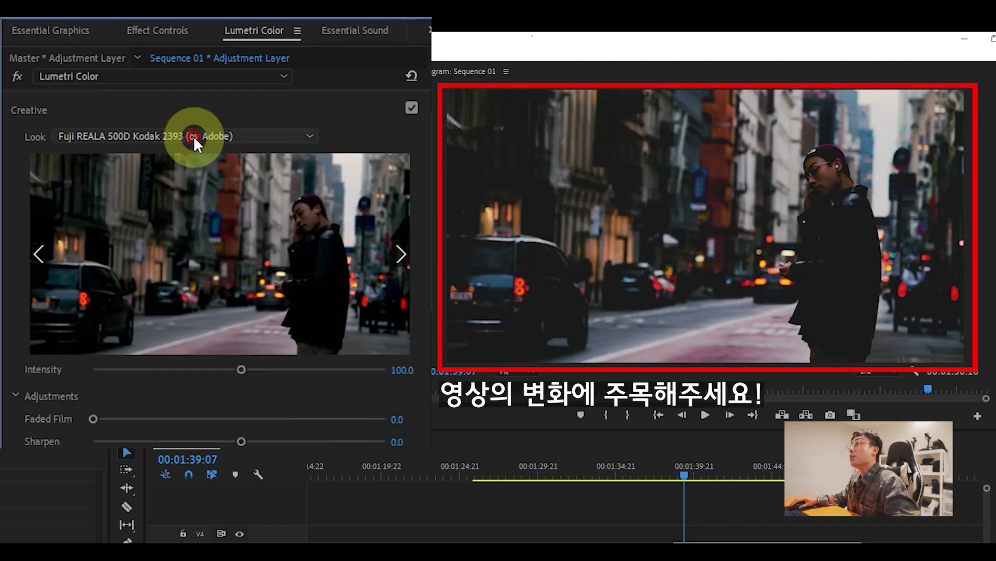
click(192, 136)
click(168, 191)
scroll(208, 202, up, 1)
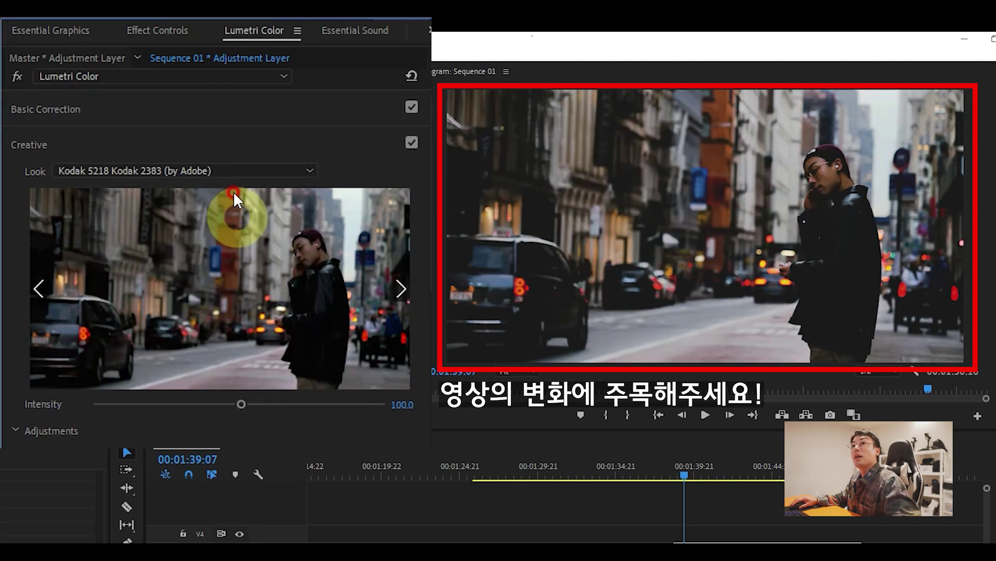
click(211, 165)
scroll(202, 218, up, 3)
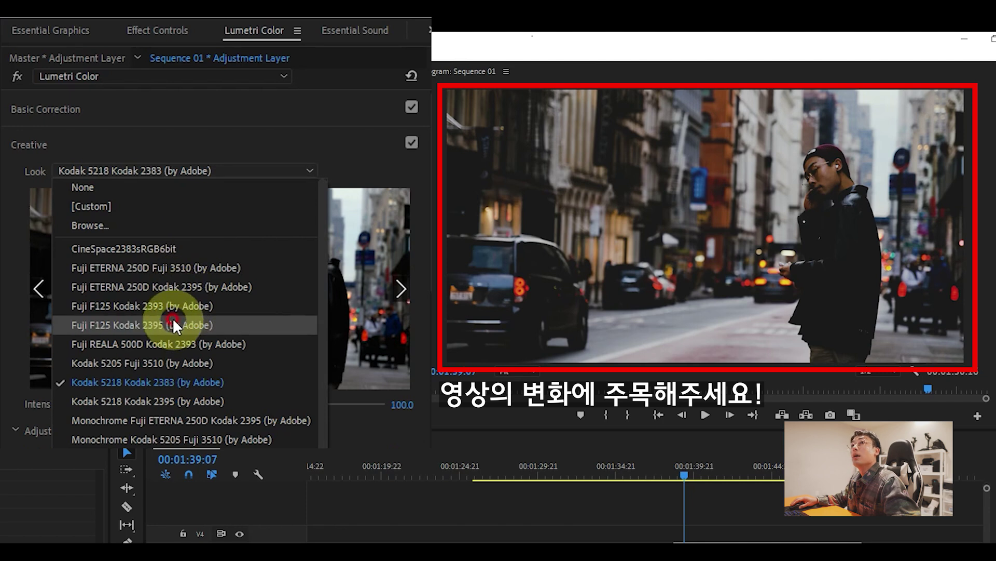
click(173, 322)
Compare Fuji REALA 500D Kodak 2393 and Fuji F125 Kodak 2393, then settle on Fuji F125 Kodak 2395
click(220, 164)
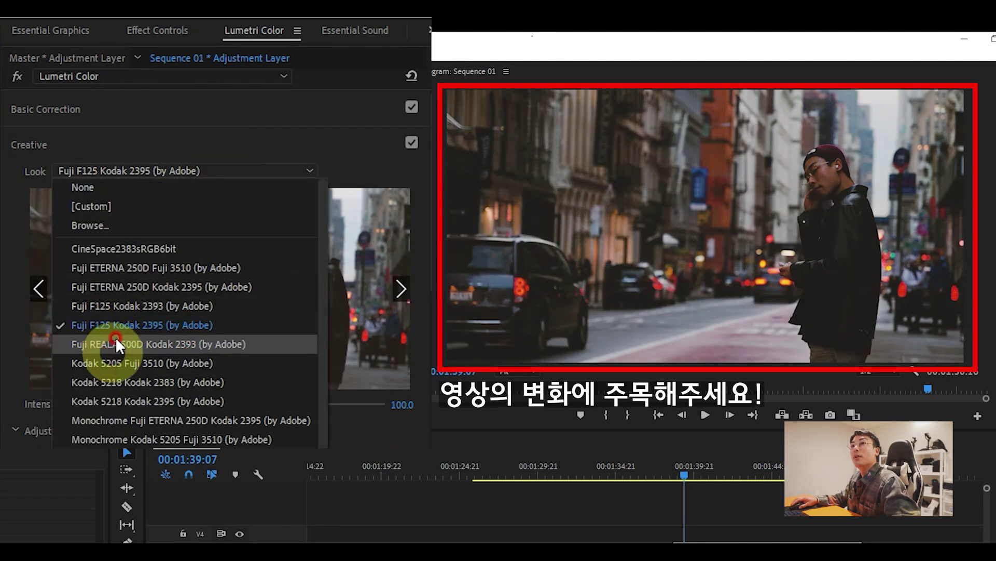
click(164, 342)
click(192, 170)
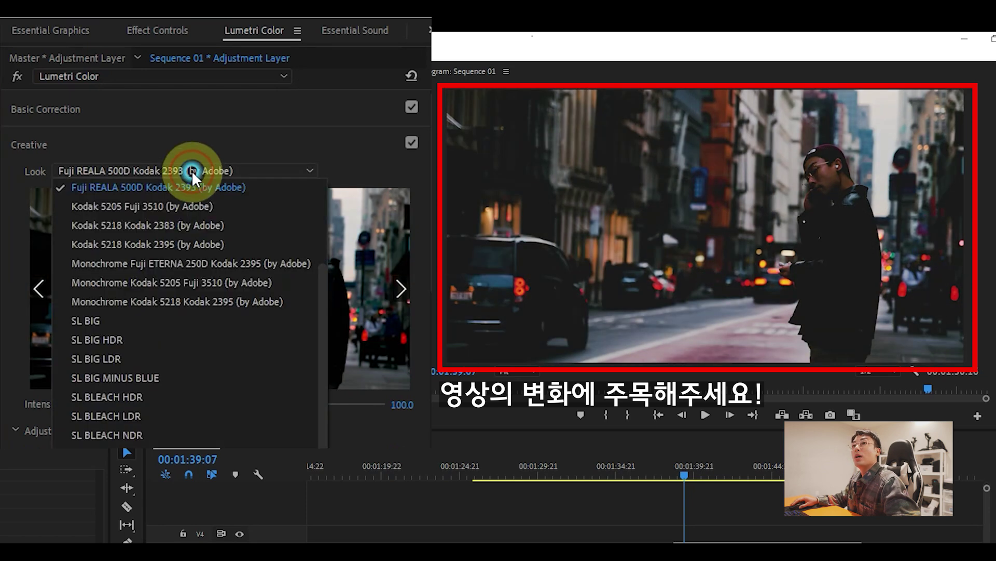
scroll(218, 280, up, 3)
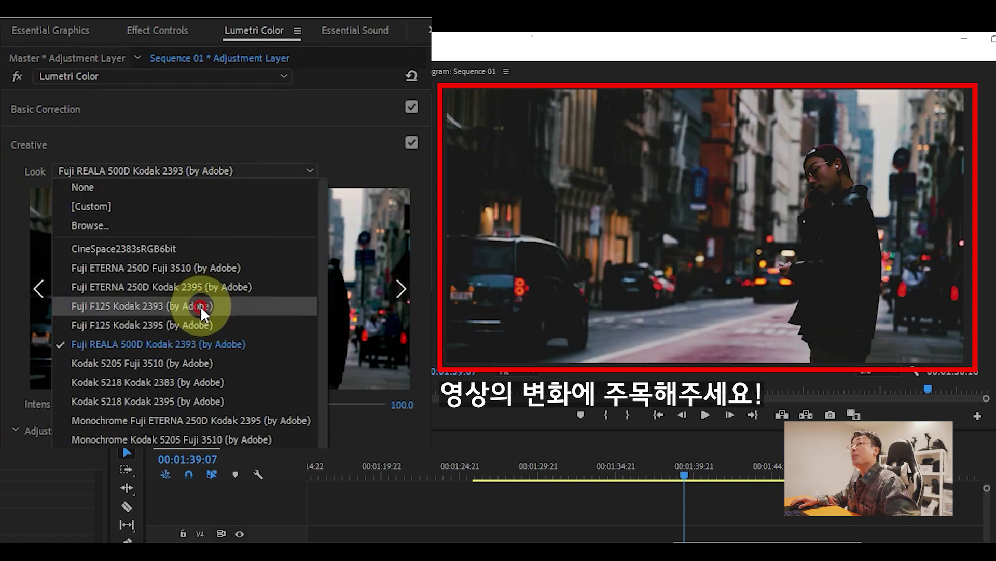
click(201, 303)
click(213, 167)
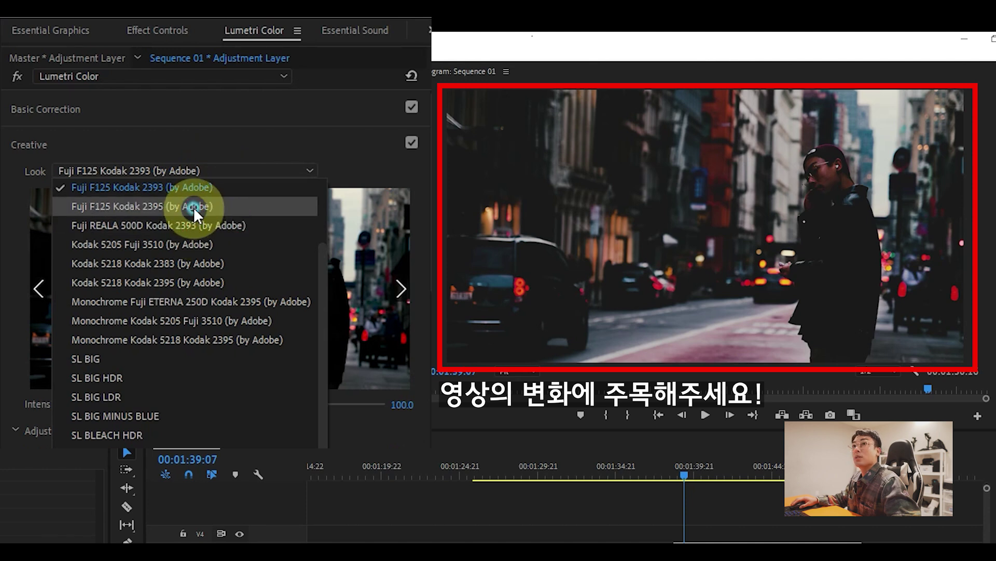
click(194, 206)
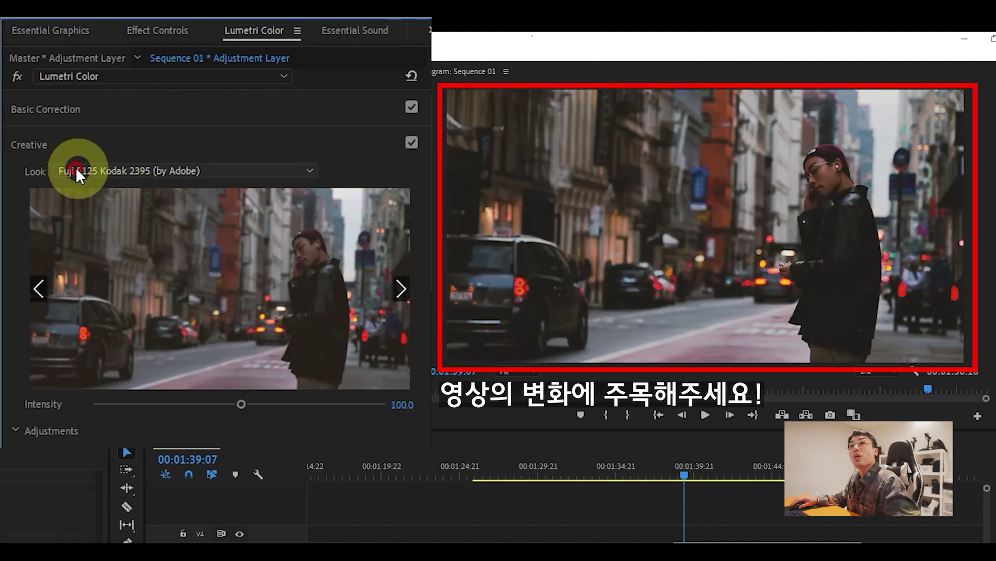
click(229, 393)
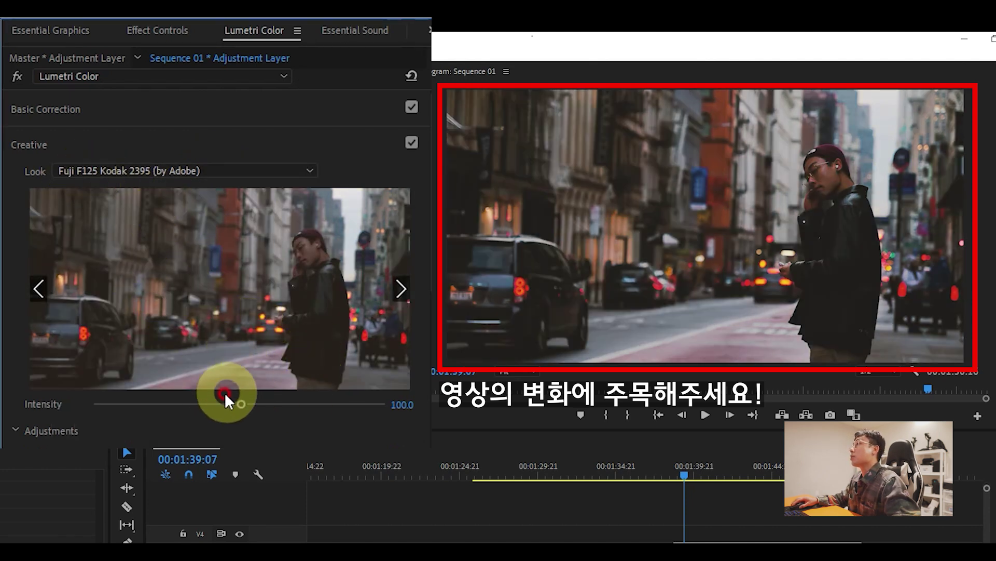
Lower the Creative look's Intensity to 45
drag(242, 402, 186, 405)
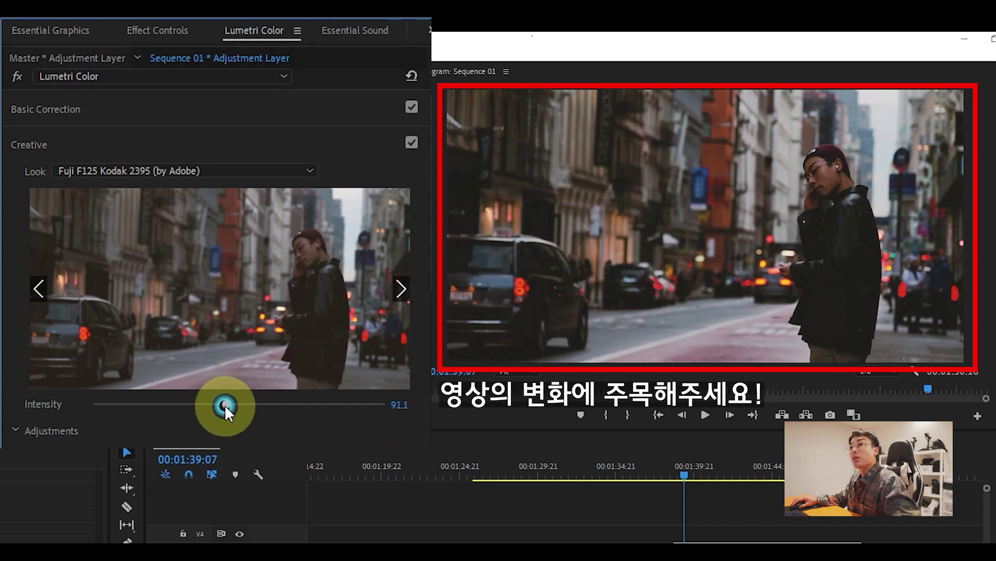
click(400, 404)
text(35)
key(Return)
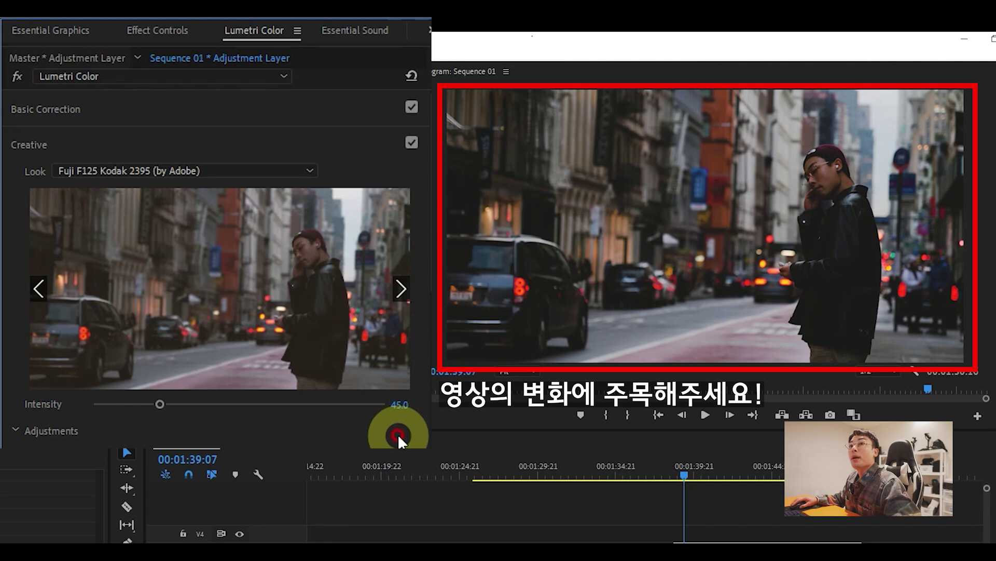
Set Creative Sharpen to 20 and Vibrance to 15
scroll(398, 434, down, 2)
scroll(378, 407, down, 2)
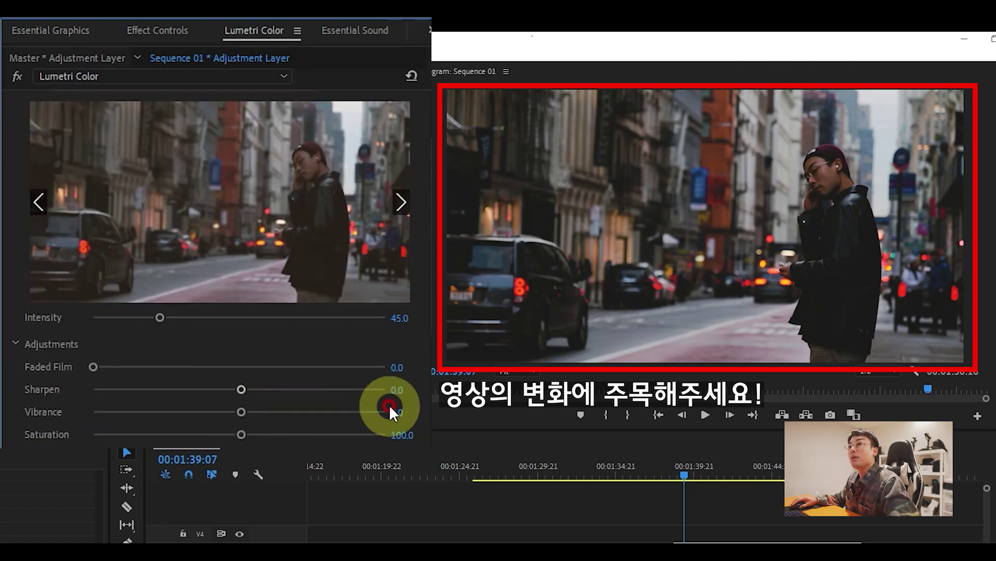
drag(395, 389, 400, 412)
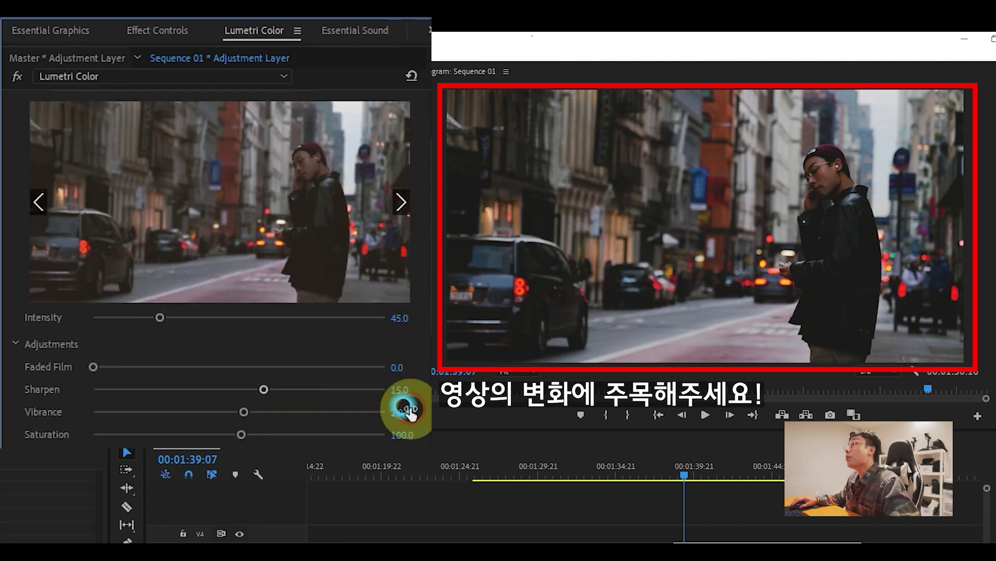
click(409, 410)
text(15)
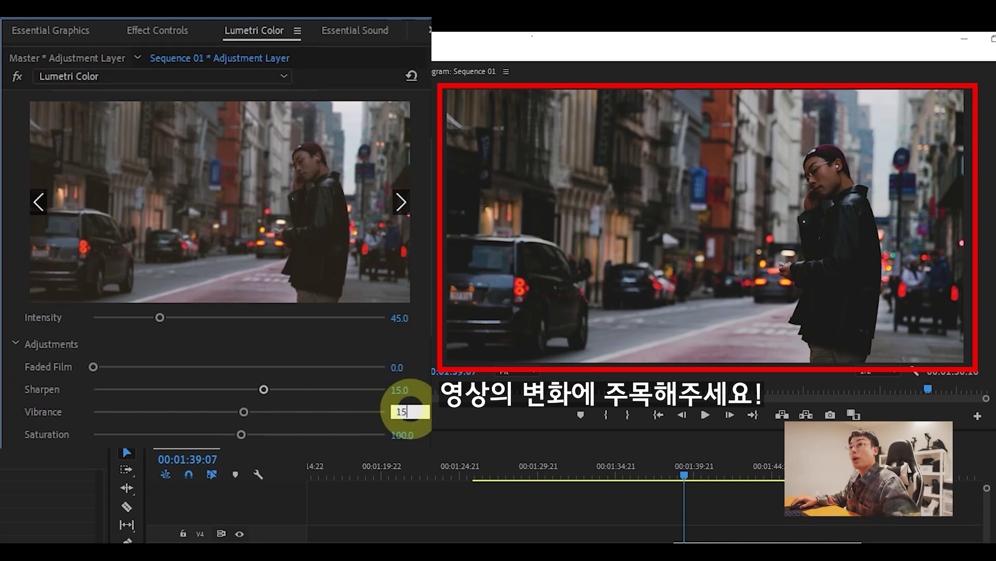
key(Return)
click(213, 395)
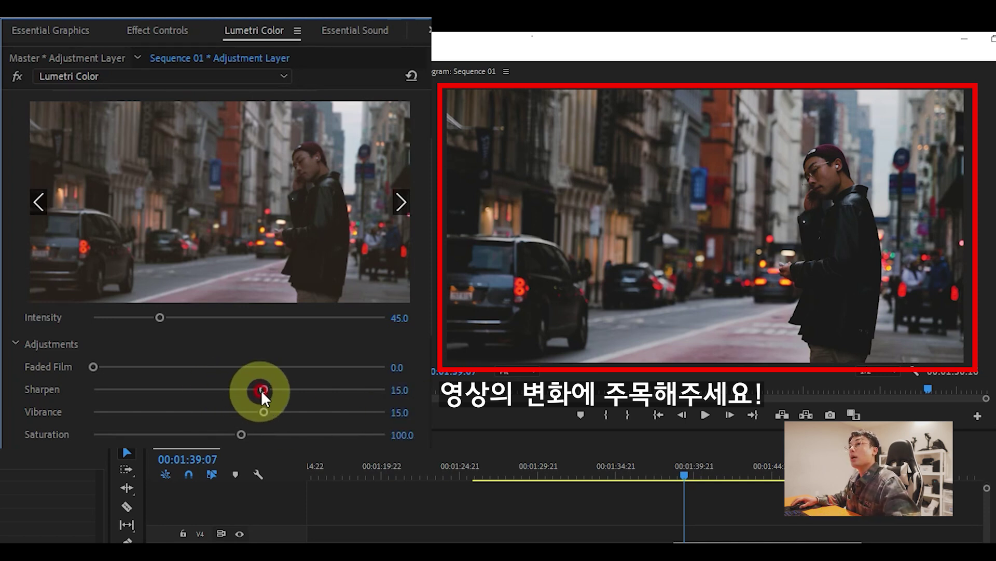
click(400, 390)
text(2)
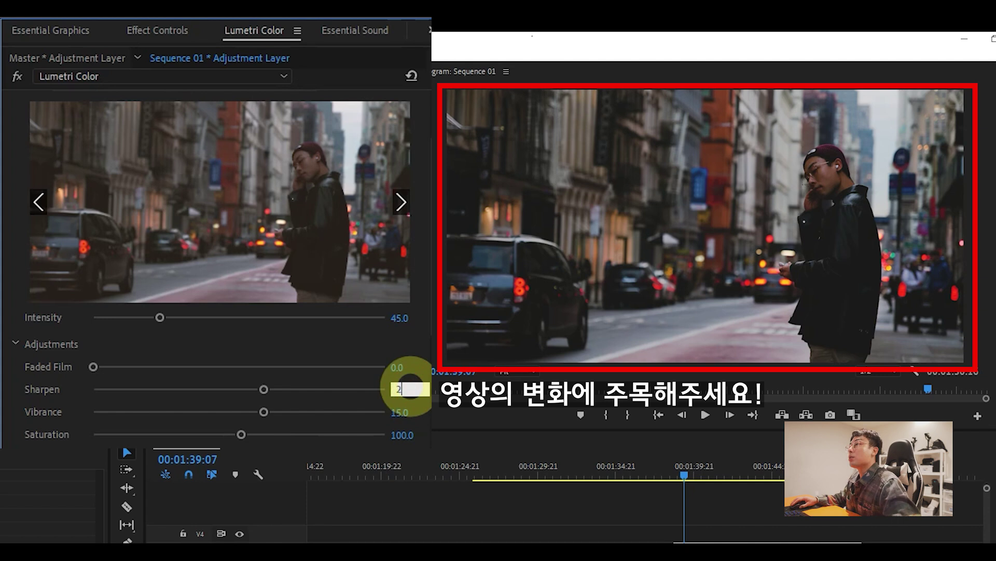
key(Return)
Expand the Color Wheels & Match section of Lumetri Color
scroll(389, 367, down, 1)
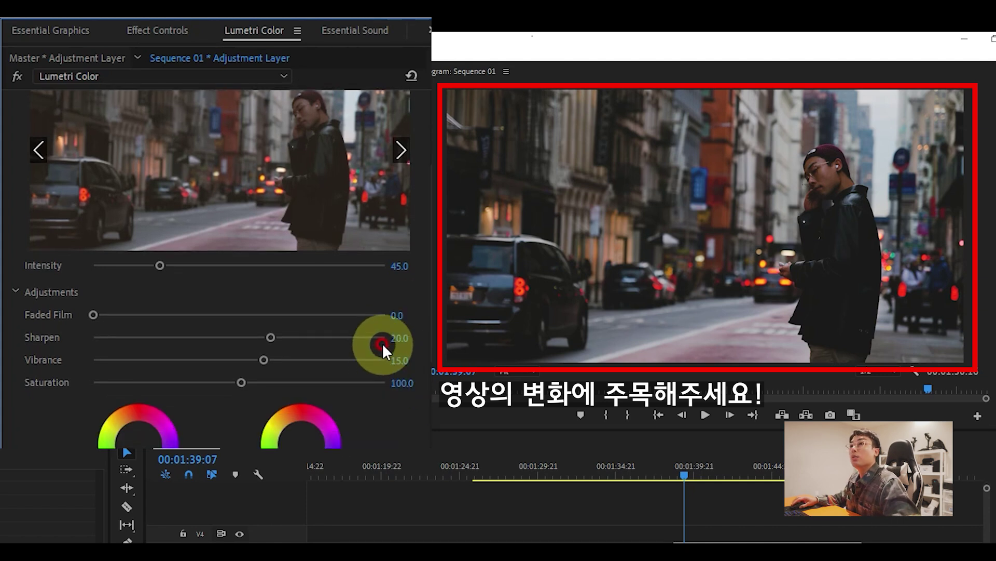
scroll(382, 343, down, 1)
scroll(370, 371, down, 2)
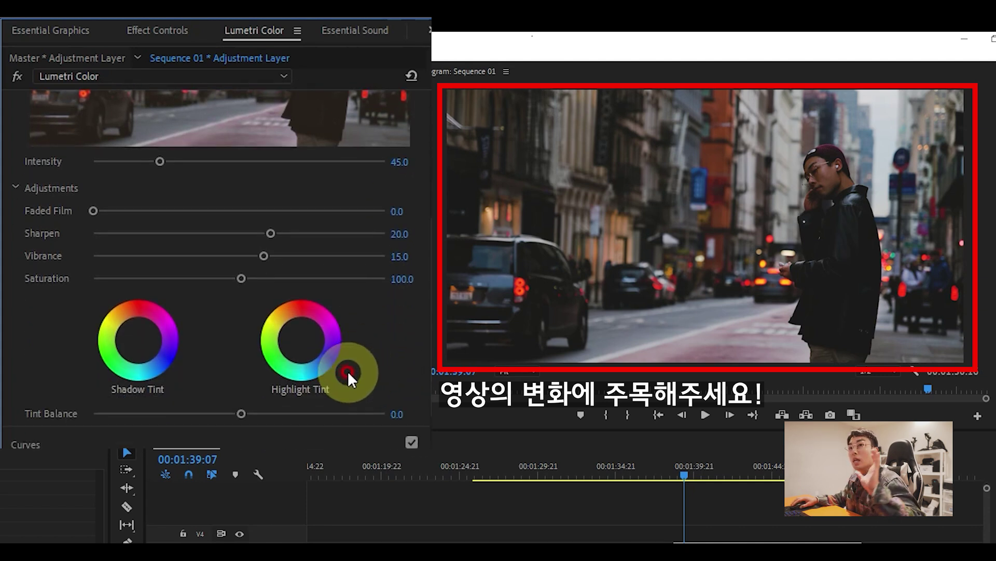
scroll(348, 371, down, 4)
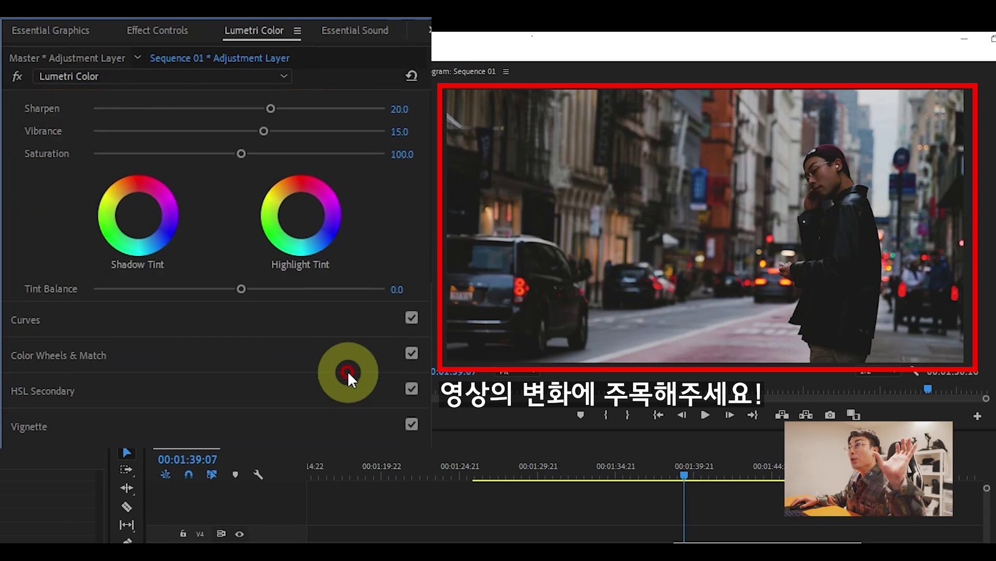
click(59, 355)
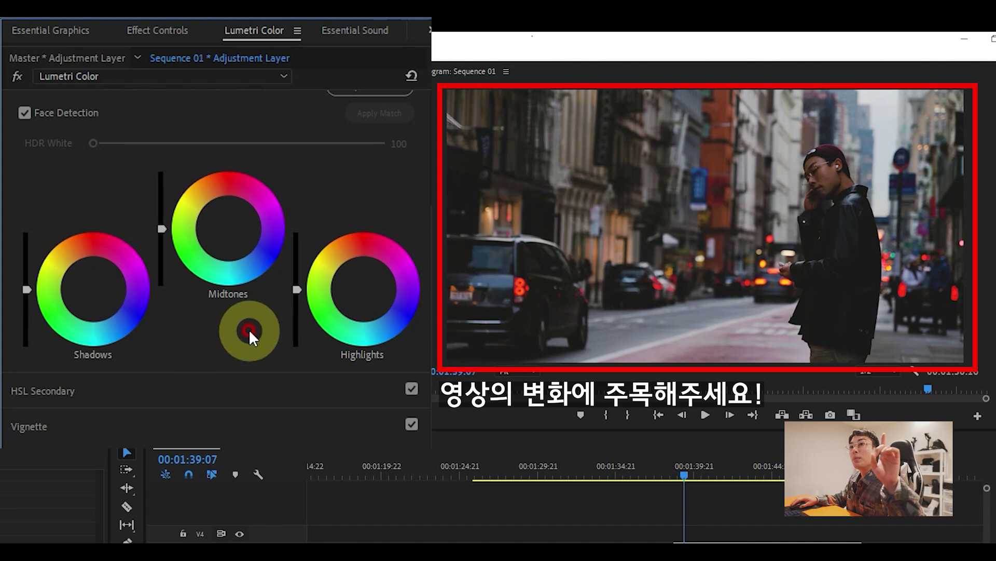
scroll(249, 330, up, 2)
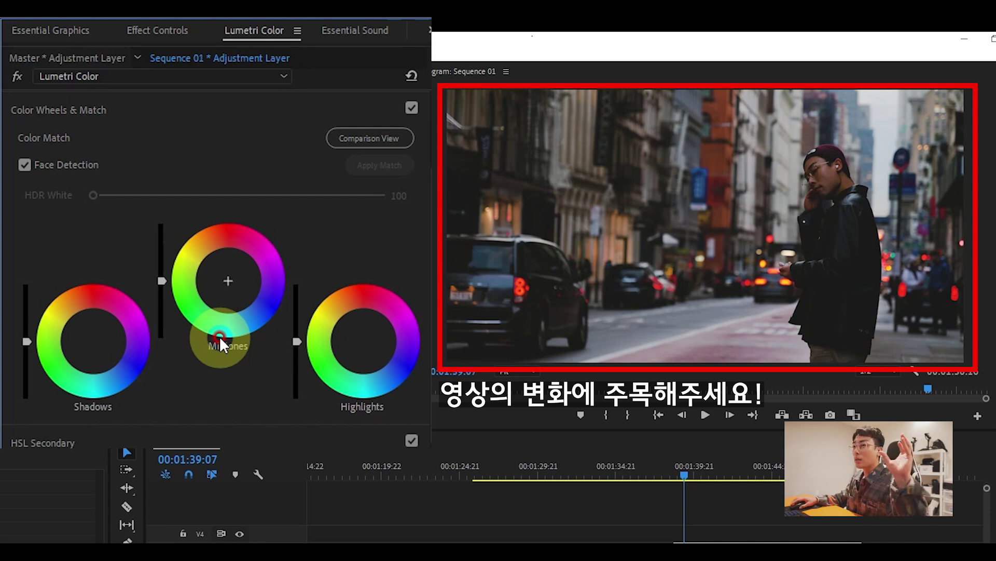
drag(220, 335, 225, 275)
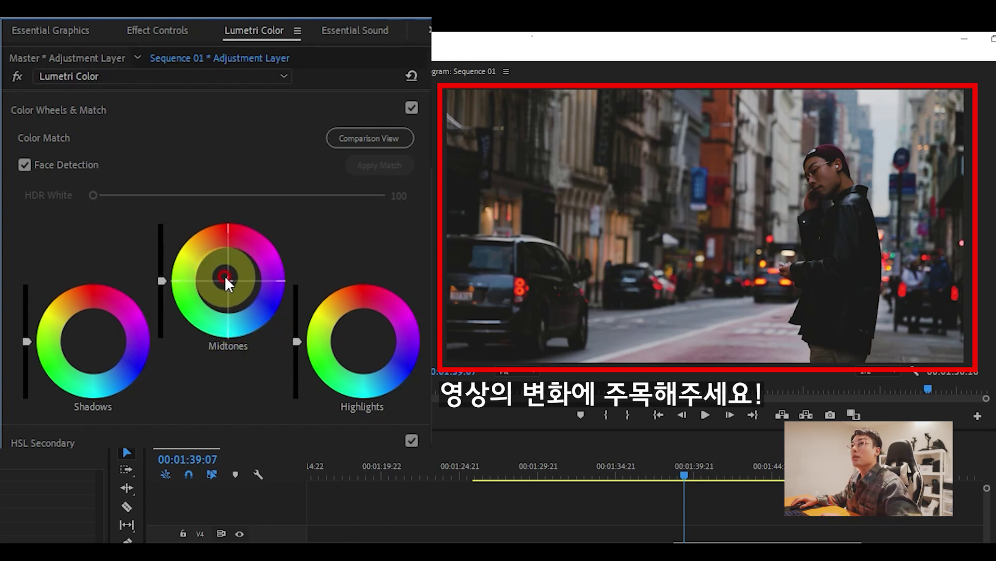
drag(225, 273, 219, 267)
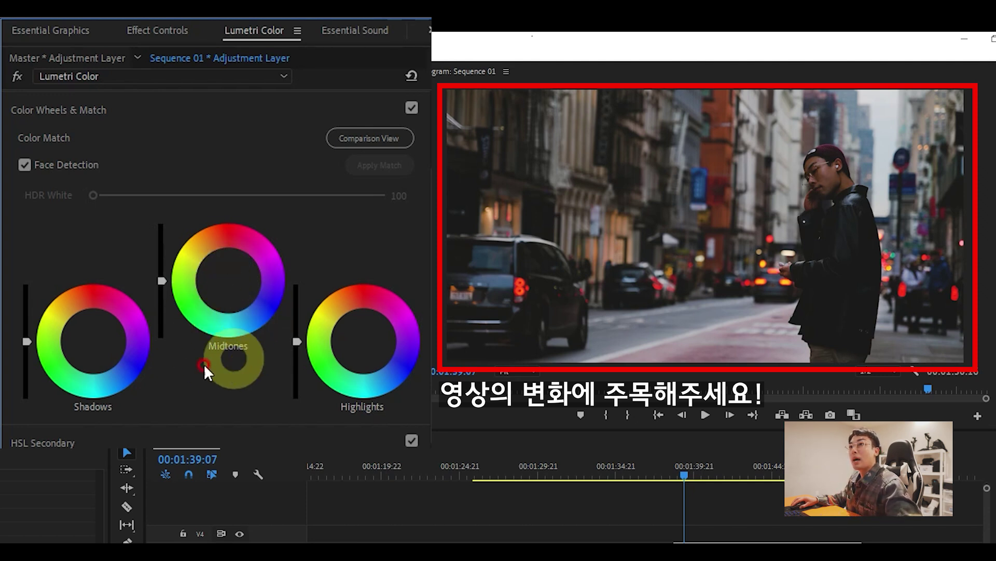
drag(221, 273, 254, 254)
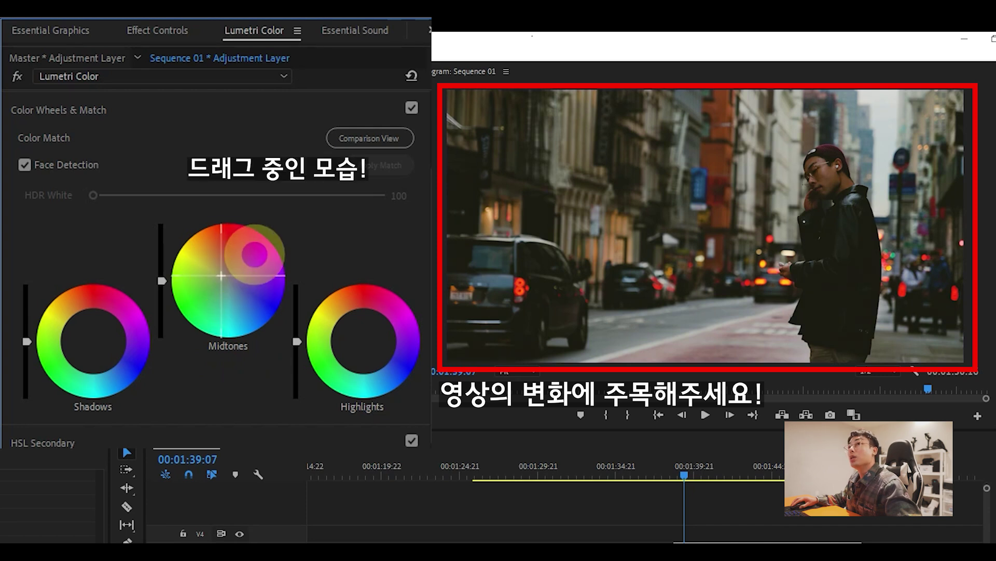
double_click(254, 254)
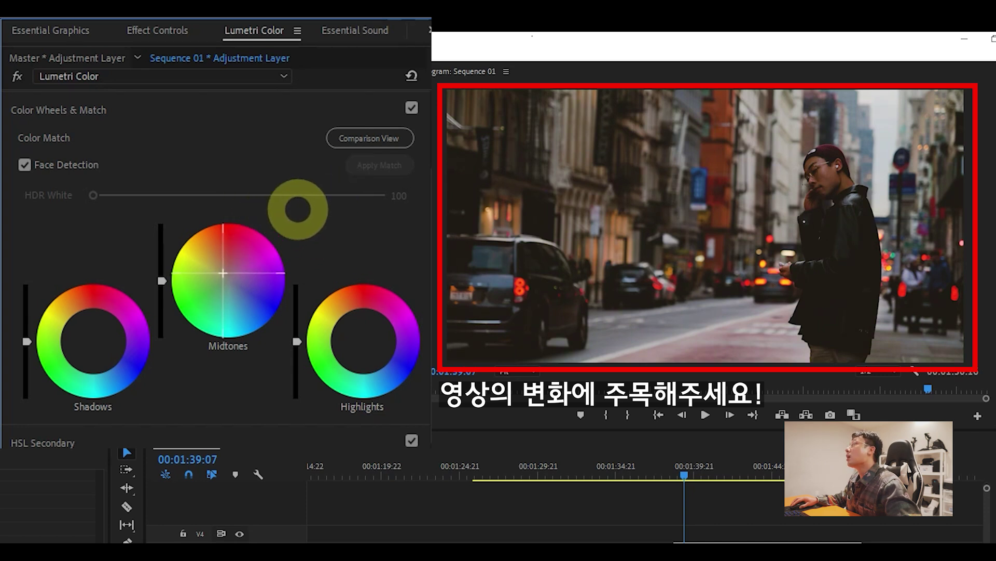
mouse_move(214, 291)
mouse_down()
mouse_move(244, 293)
mouse_move(229, 284)
mouse_up()
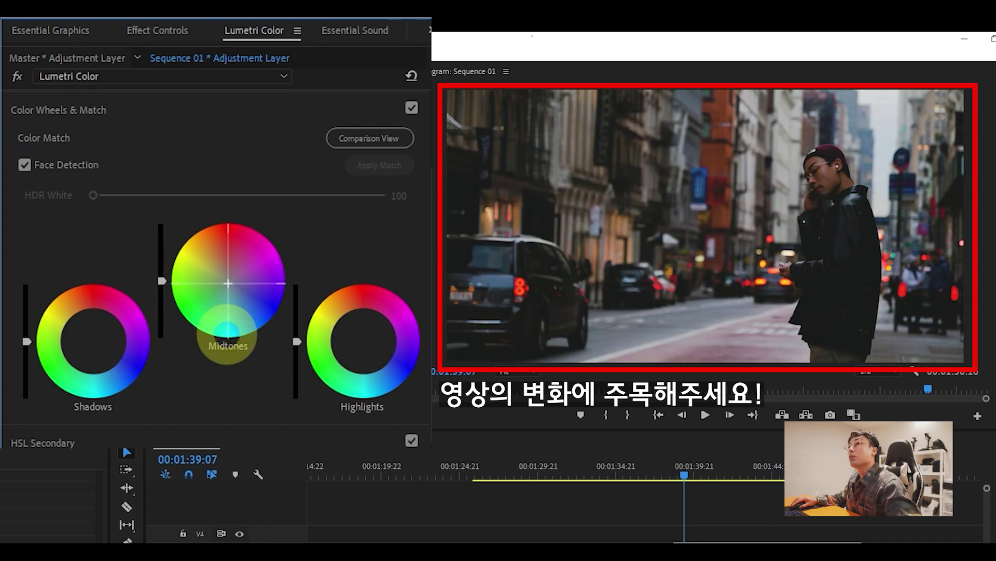
drag(224, 326, 214, 243)
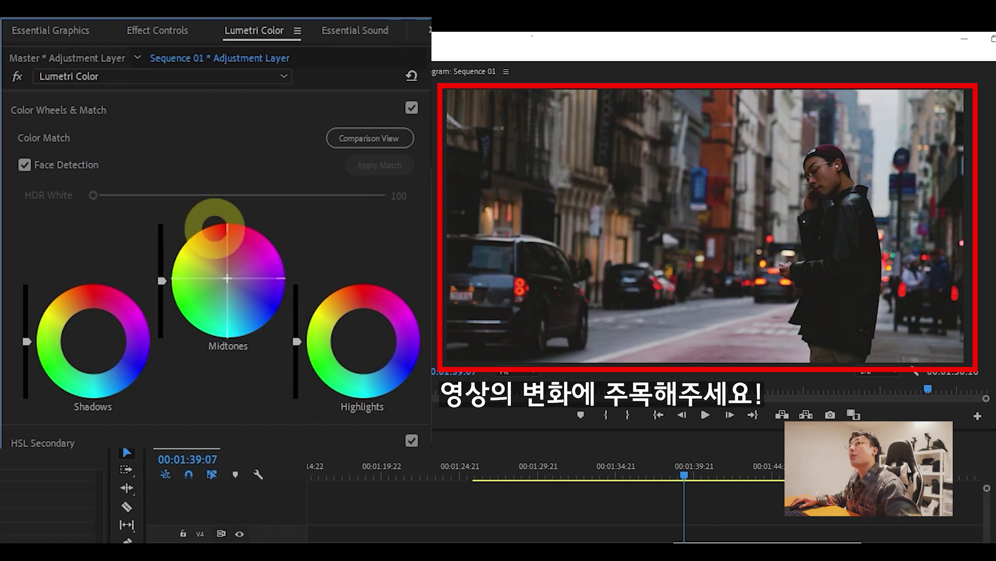
drag(215, 243, 203, 235)
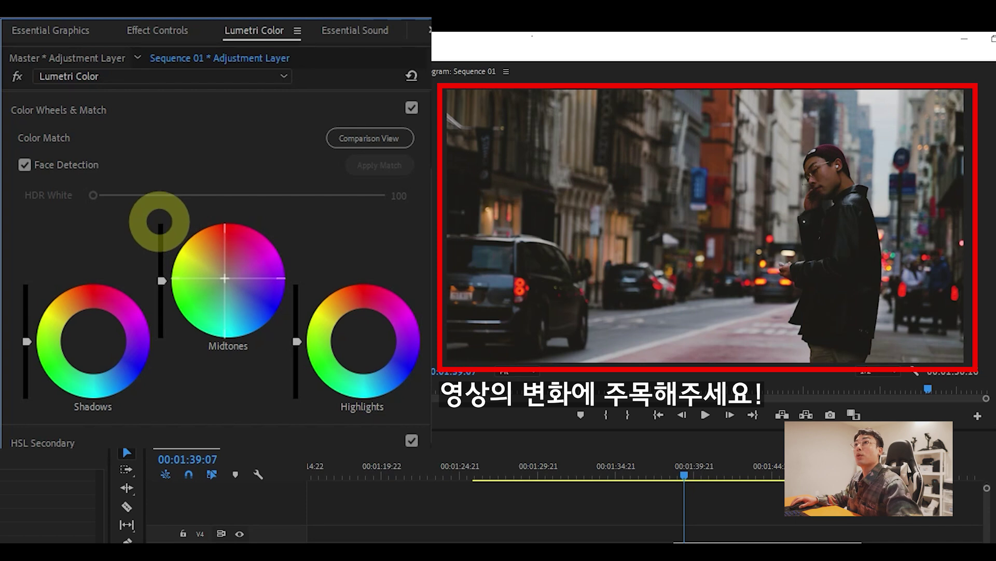
double_click(224, 279)
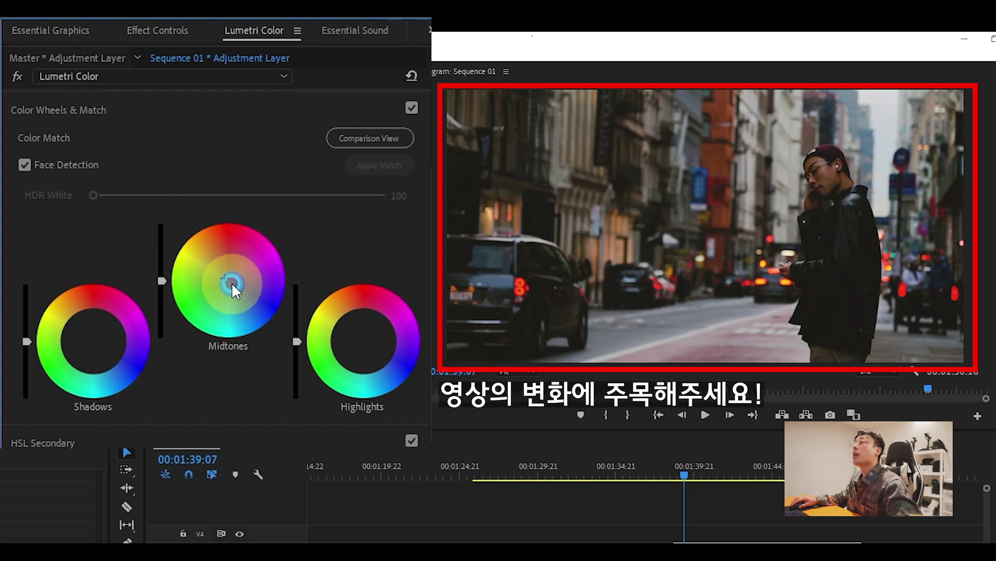
Toggle Color Wheels & Match off and on to compare, leaving it enabled
click(410, 108)
click(410, 109)
click(410, 108)
click(410, 108)
click(410, 109)
click(410, 108)
click(410, 109)
click(410, 109)
In Basic Correction, raise Saturation to 115 and set Blacks to 15
scroll(369, 267, up, 1)
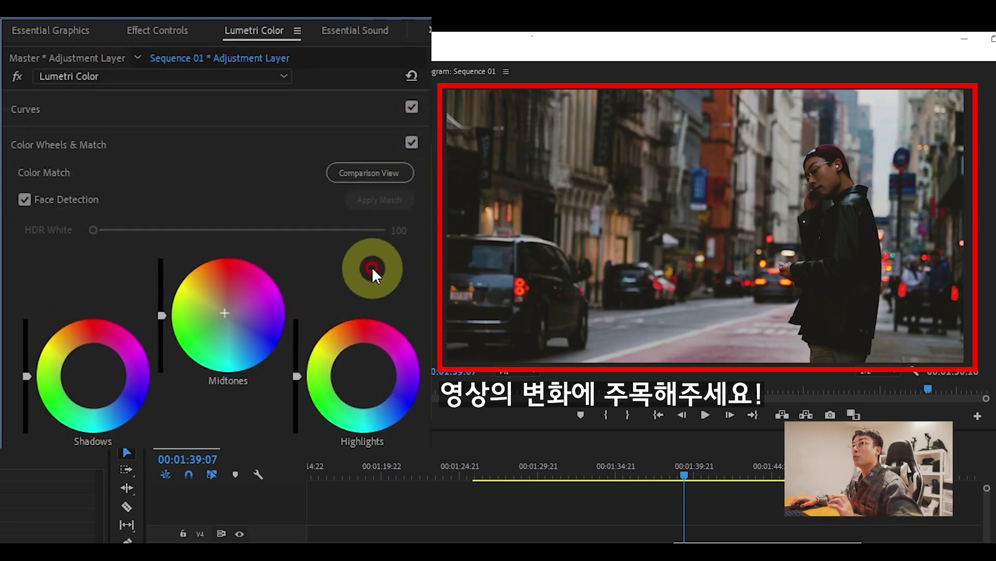
scroll(390, 270, up, 2)
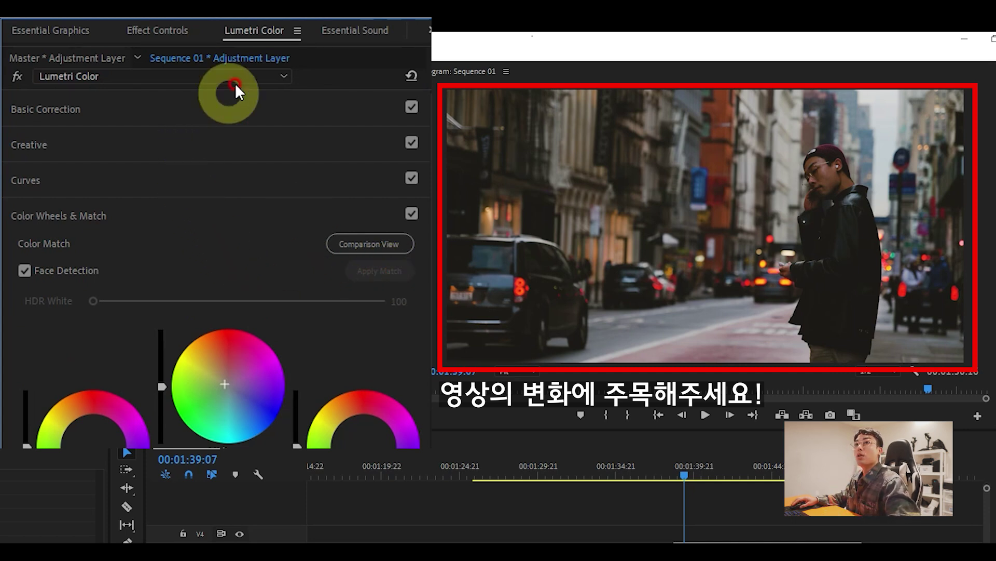
click(94, 106)
scroll(206, 373, down, 1)
scroll(238, 418, down, 1)
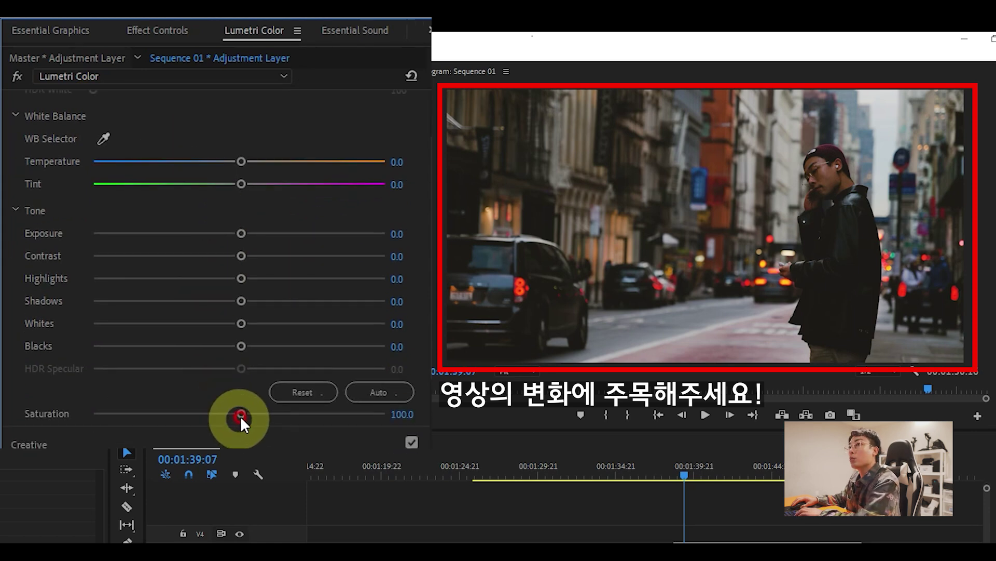
mouse_move(242, 413)
mouse_down()
mouse_move(225, 414)
mouse_move(366, 418)
mouse_move(401, 408)
mouse_up()
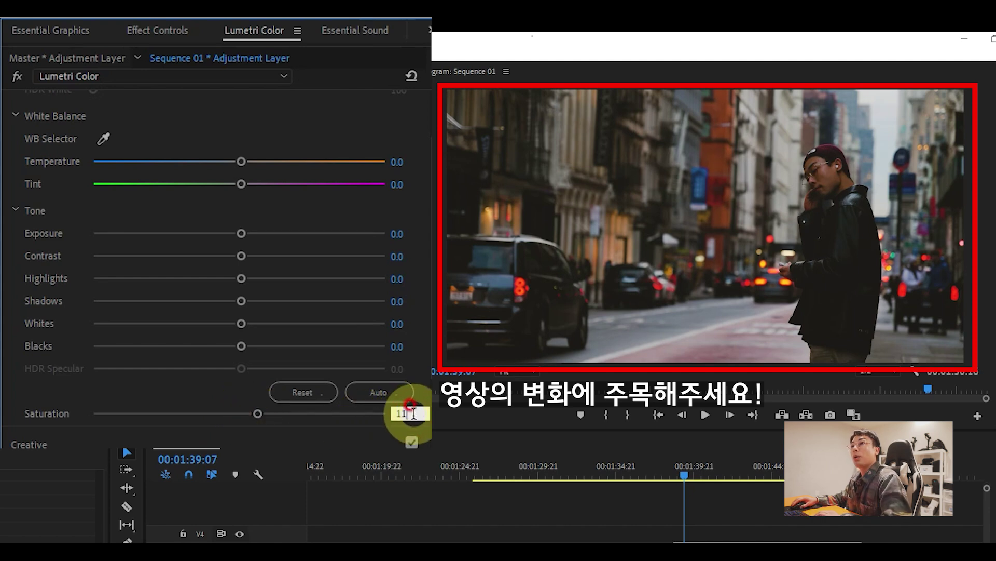
drag(239, 346, 256, 351)
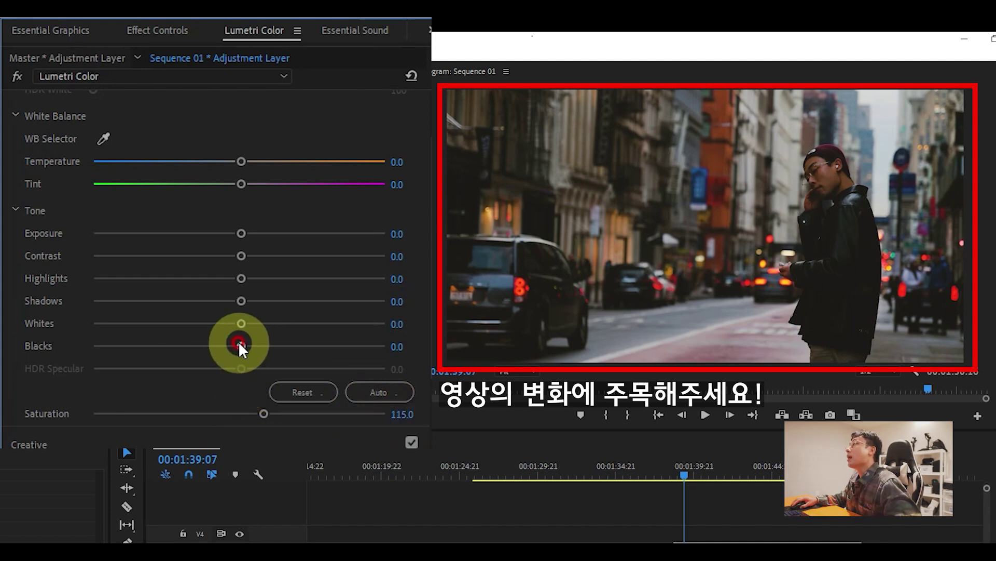
drag(255, 344, 258, 343)
click(397, 347)
text(15)
key(Return)
Keep Whites at 0, set Shadows to 25 and Highlights to -15, and nudge Contrast
mouse_move(240, 323)
mouse_down()
mouse_move(210, 324)
mouse_move(240, 324)
mouse_up()
click(393, 325)
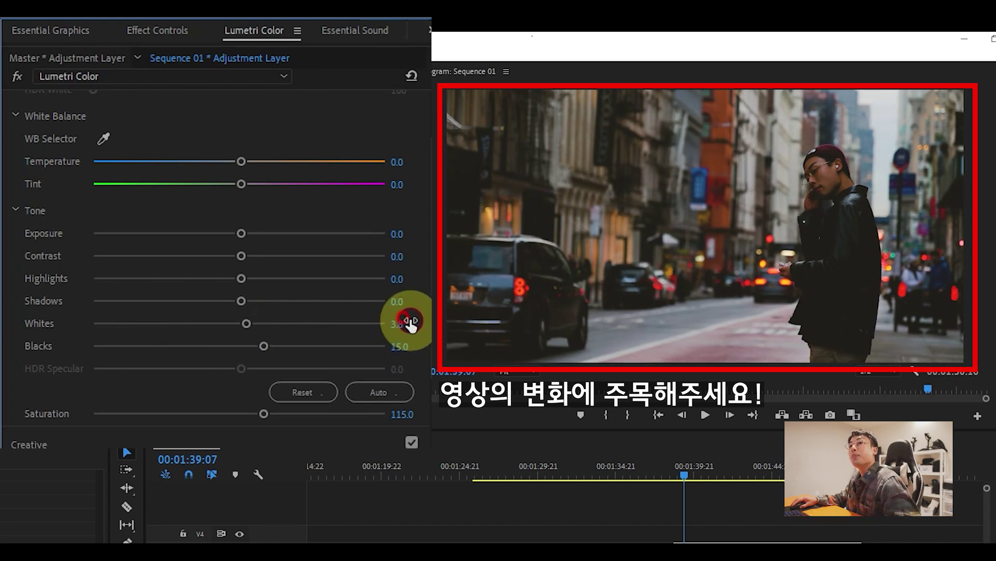
click(254, 310)
drag(245, 301, 271, 301)
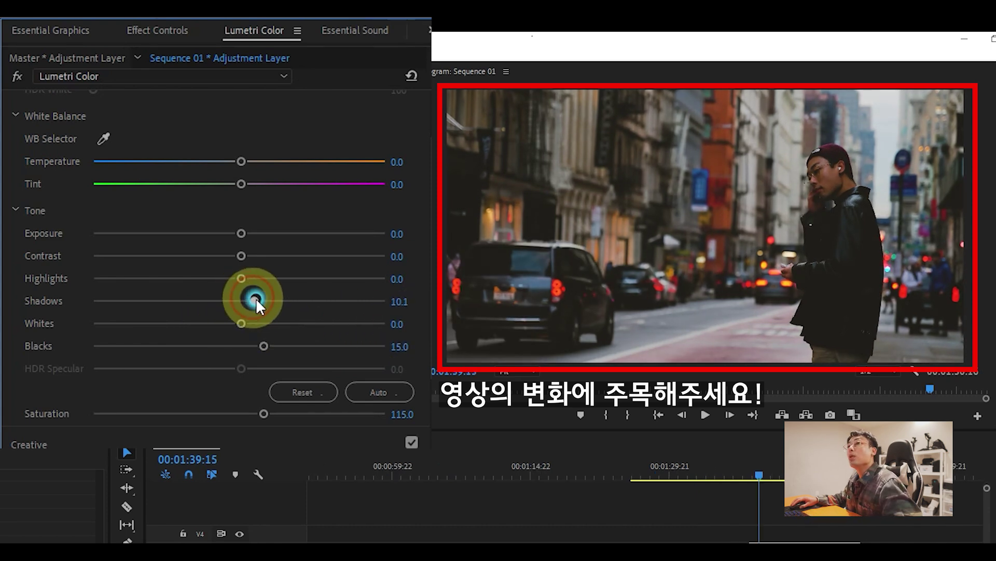
click(401, 306)
text(2)
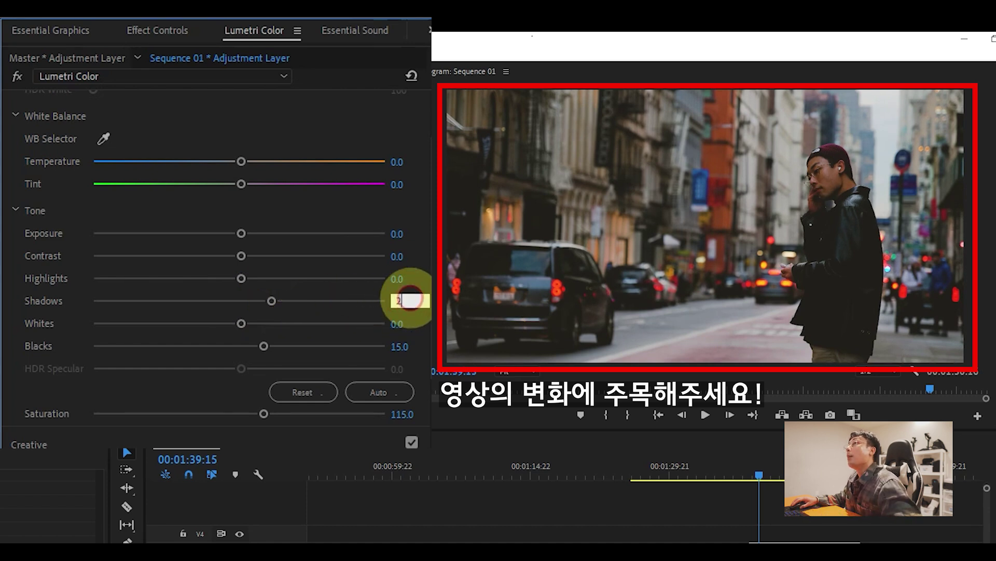
key(Return)
drag(238, 278, 214, 282)
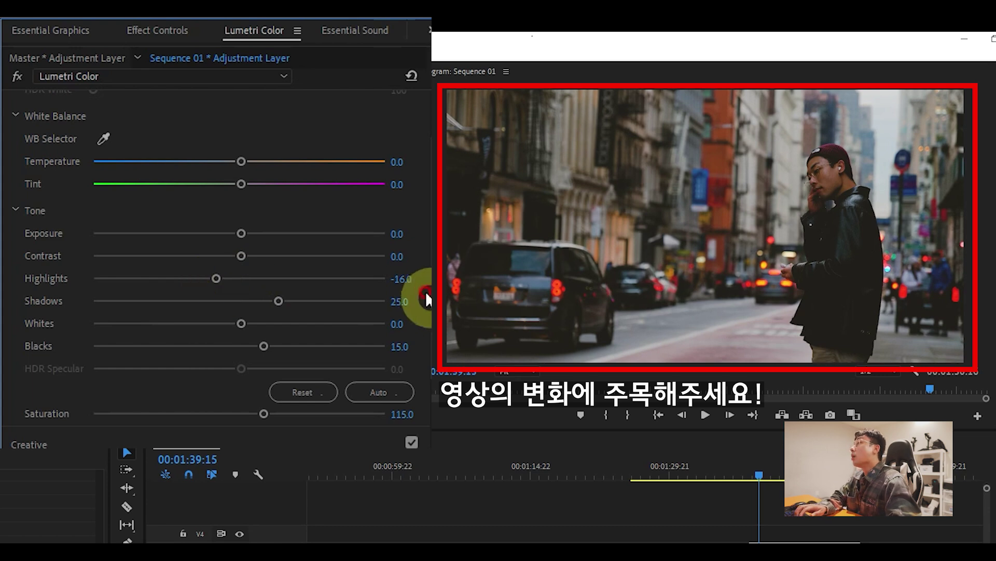
click(408, 277)
text(-15)
key(Return)
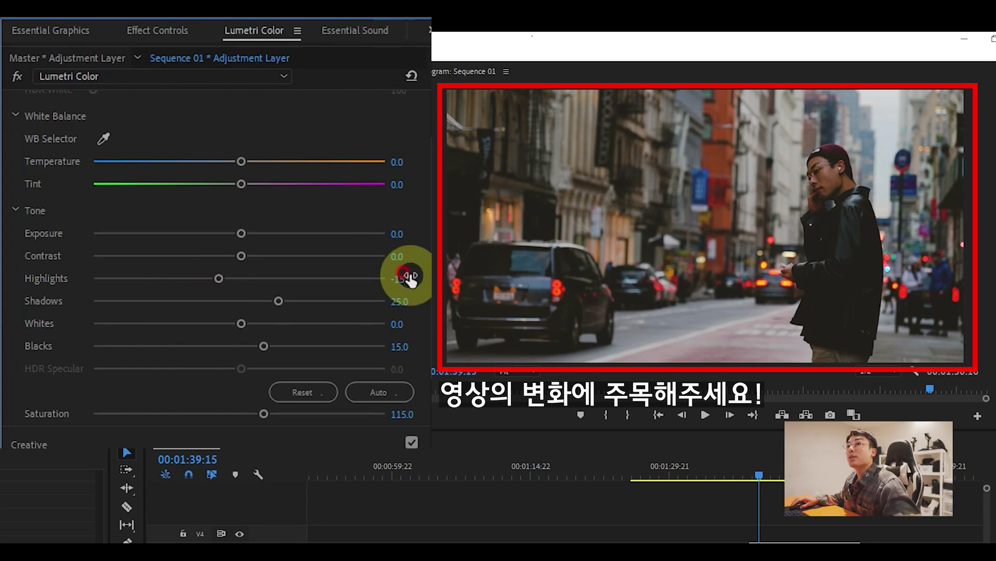
mouse_move(241, 254)
mouse_down()
mouse_move(197, 254)
mouse_move(276, 249)
mouse_move(178, 251)
mouse_up()
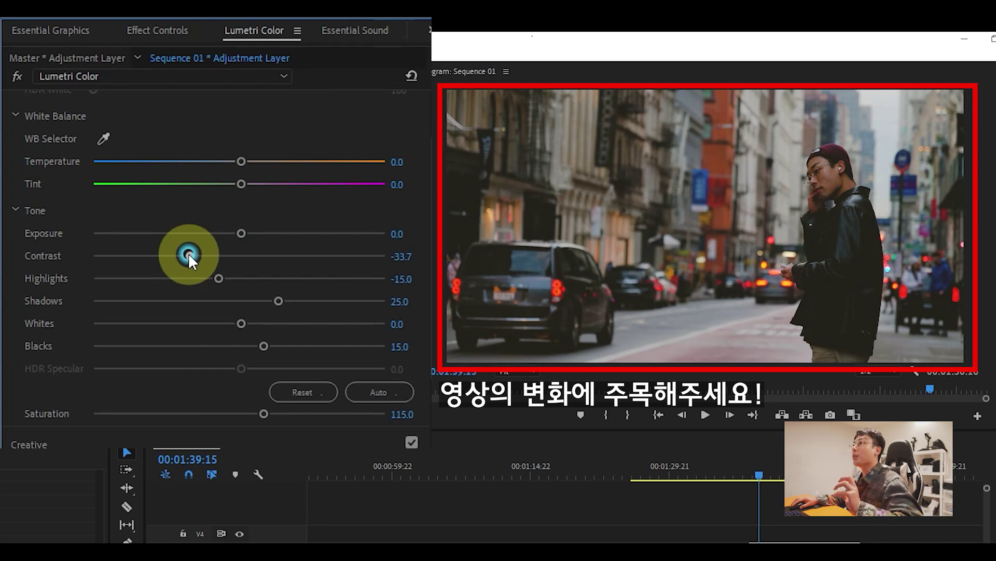
Set Contrast to -40 after briefly boosting it to show the effect
drag(189, 253, 188, 253)
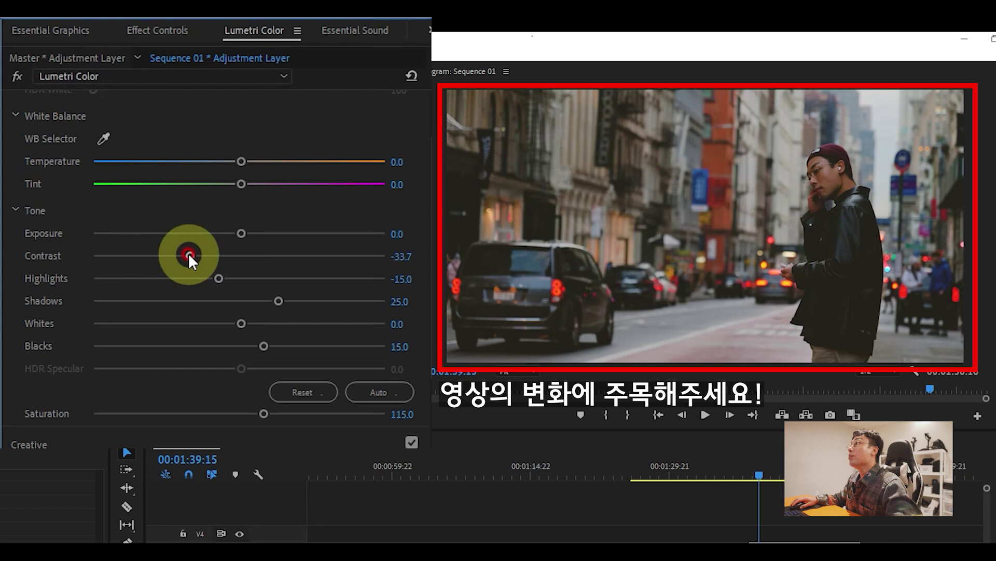
drag(189, 253, 186, 254)
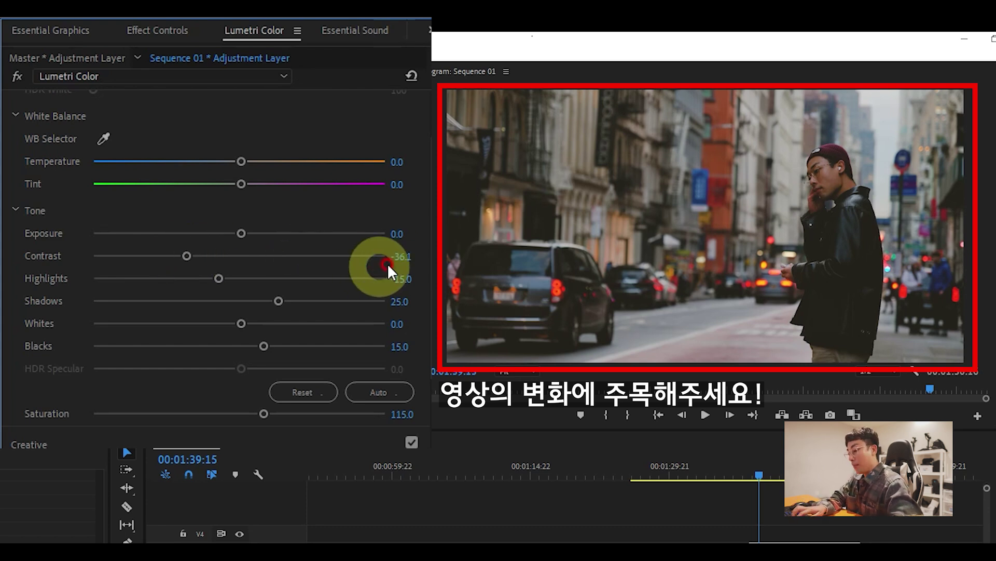
click(407, 255)
text(-40)
key(Return)
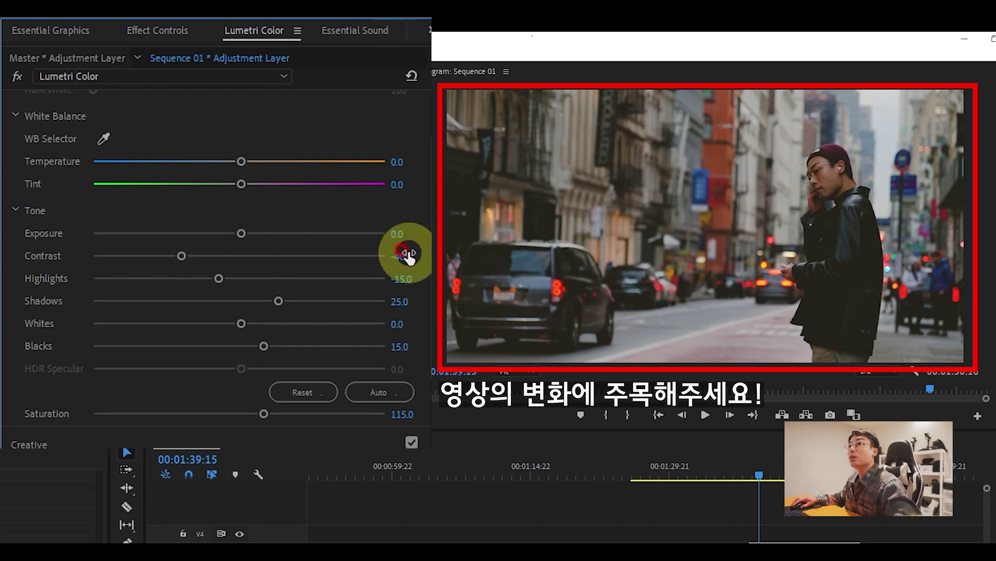
click(185, 254)
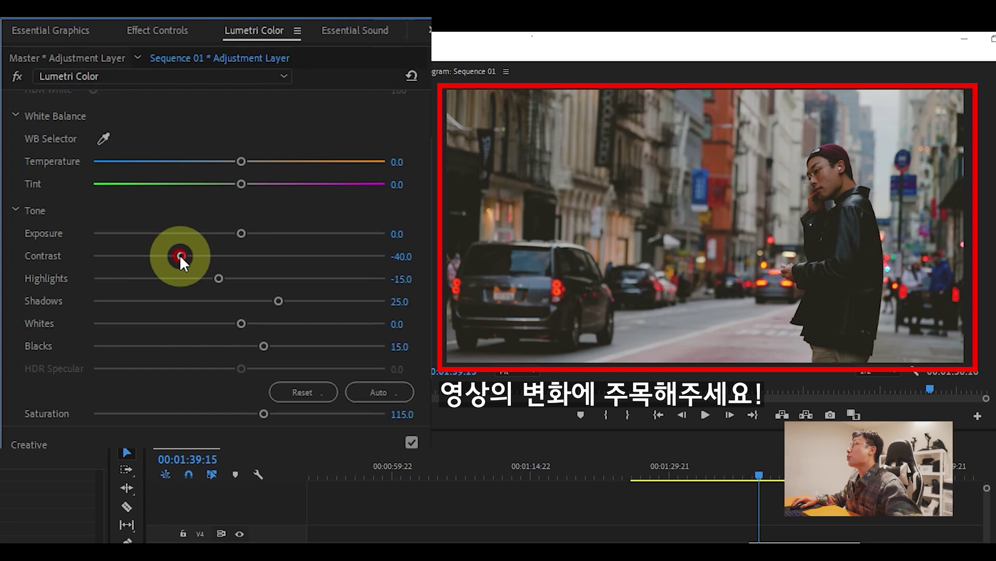
drag(180, 254, 313, 256)
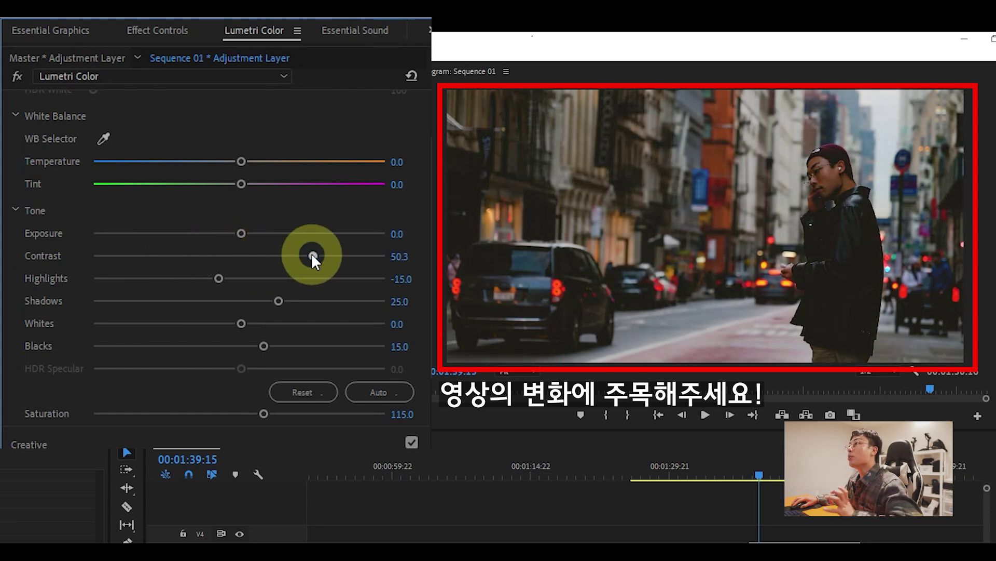
drag(311, 254, 191, 256)
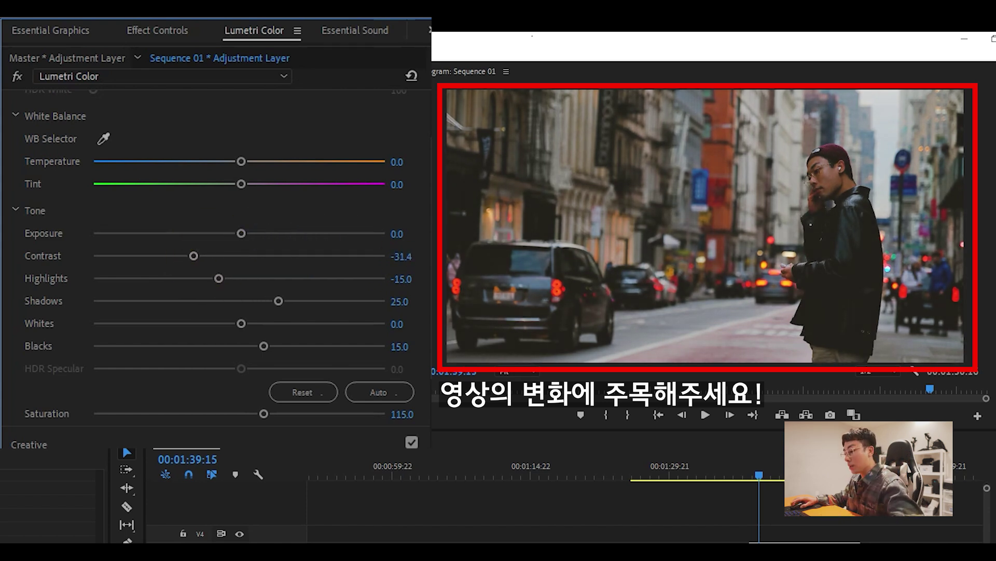
click(406, 256)
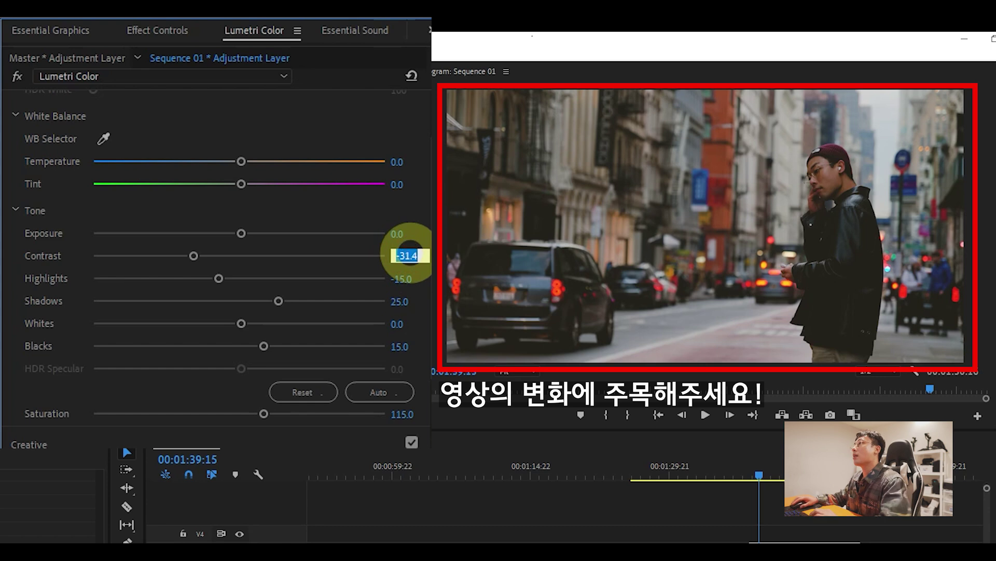
text(-40)
key(Return)
Raise Exposure to 0.5
click(246, 232)
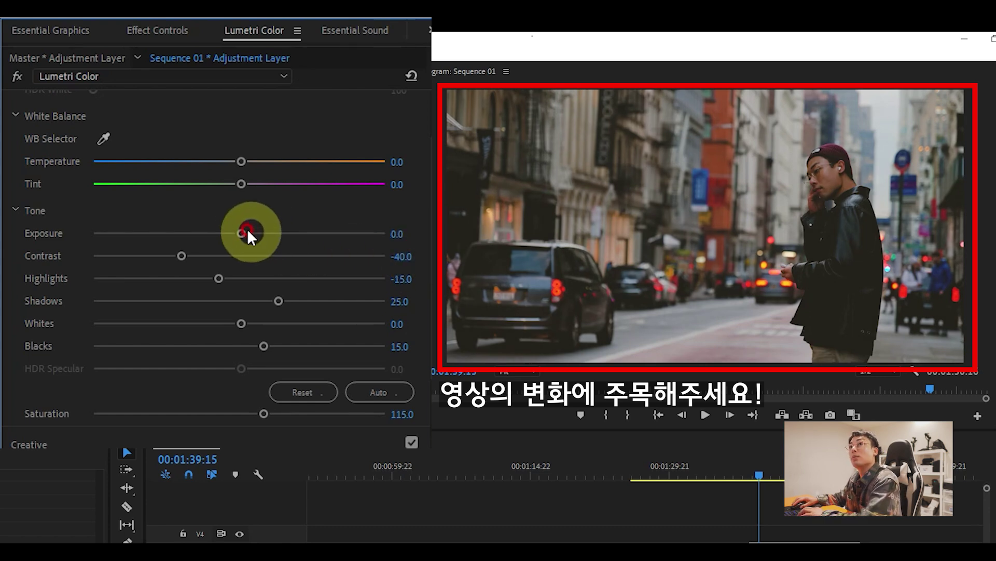
drag(245, 232, 259, 233)
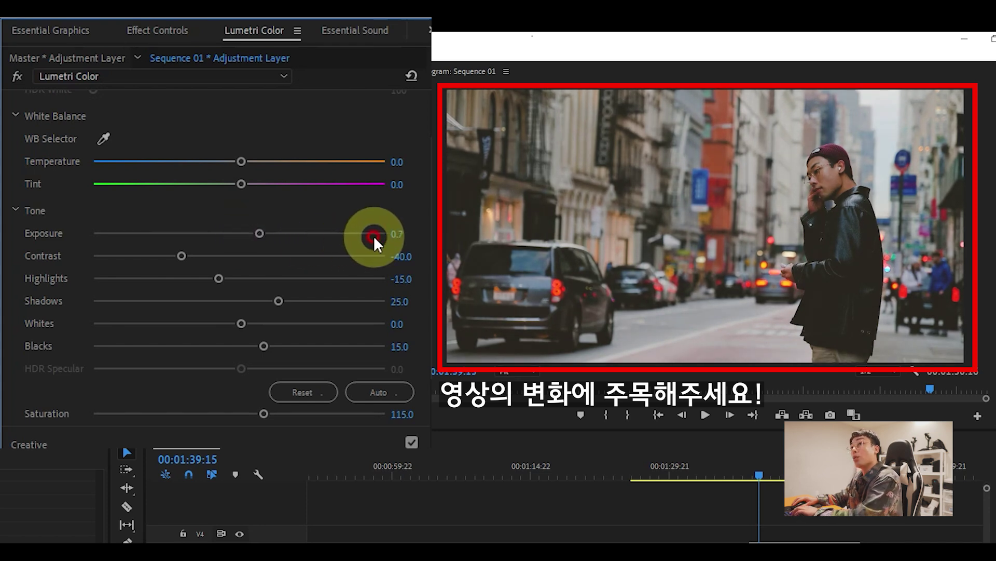
click(399, 234)
text(0.5)
key(Return)
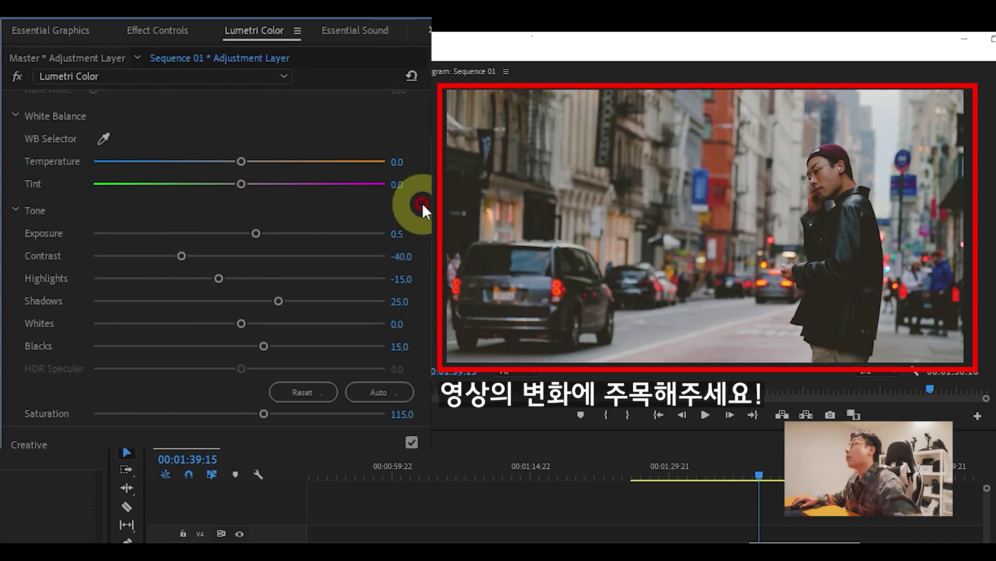
click(242, 183)
scroll(275, 188, up, 2)
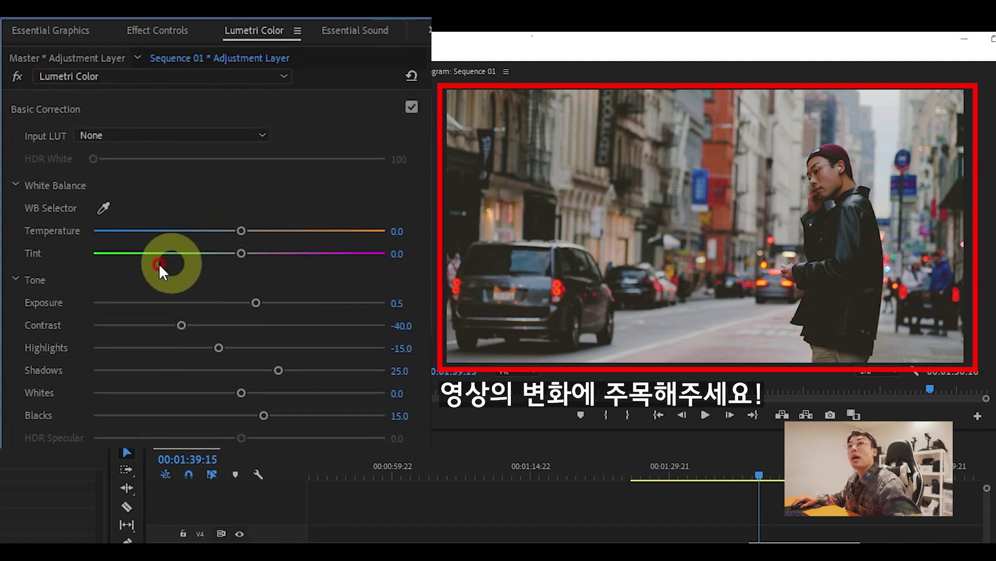
Sample white balance with the WB Selector from the road and the grey sky
click(37, 202)
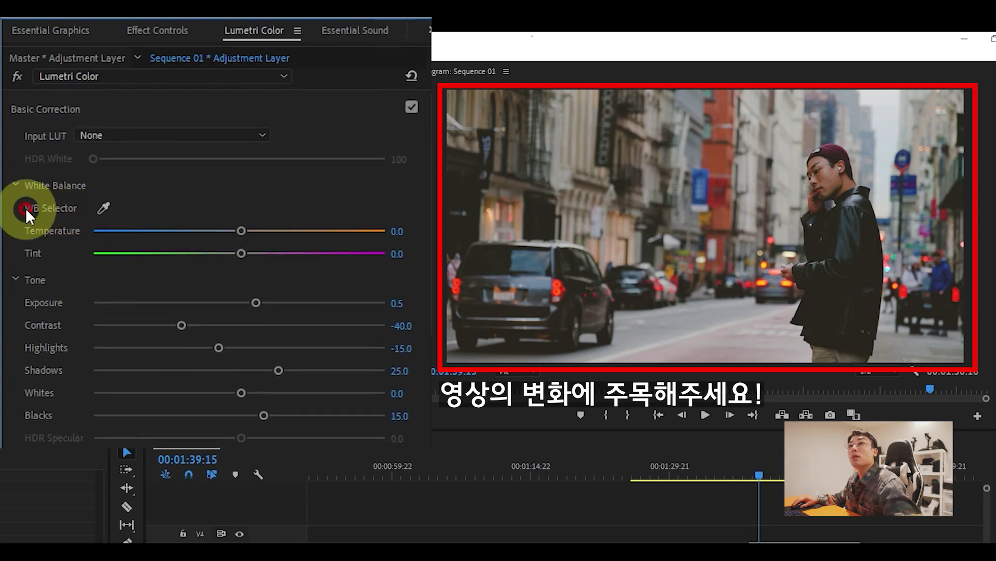
click(89, 206)
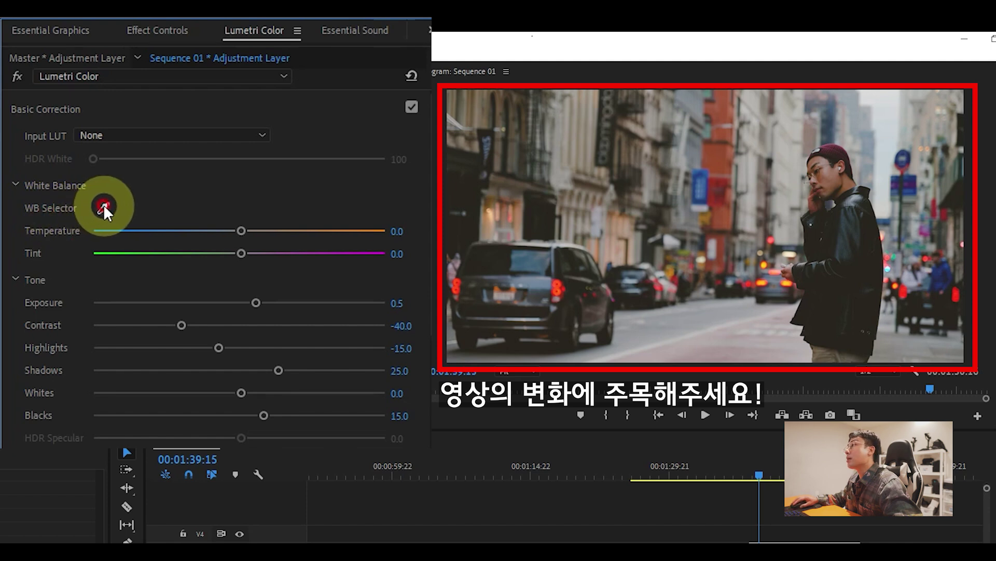
click(677, 324)
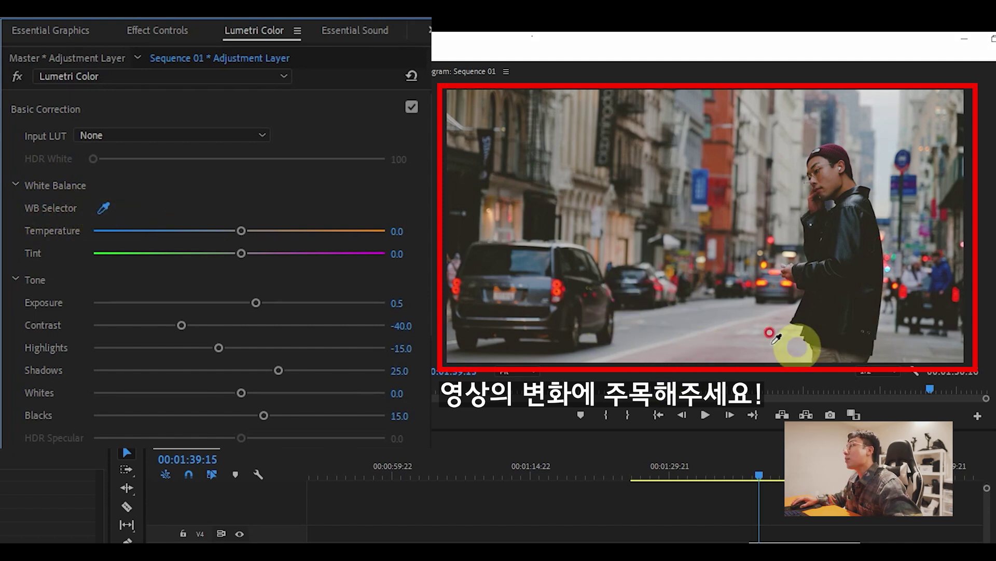
click(694, 320)
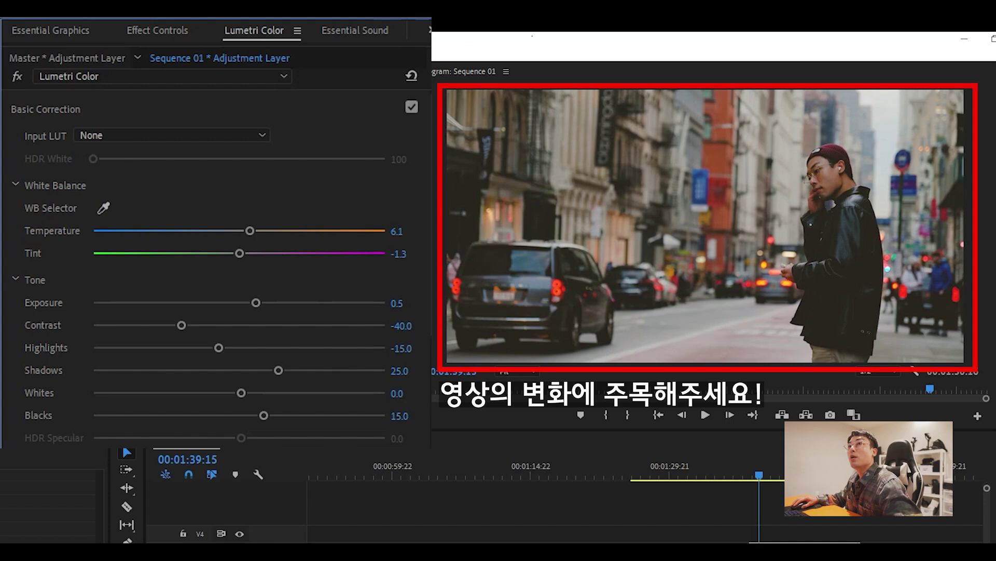
click(104, 208)
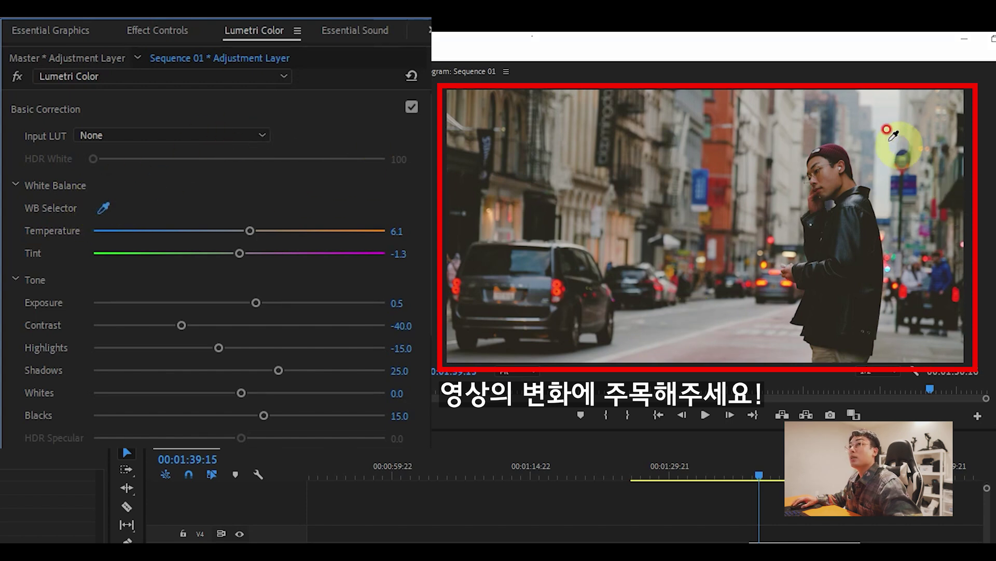
click(882, 133)
click(104, 208)
click(694, 319)
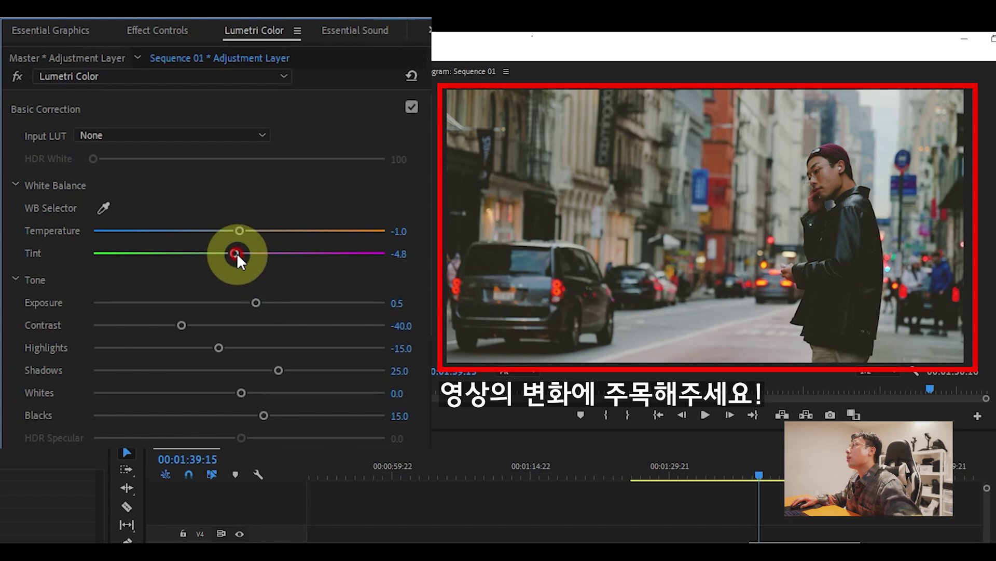
Nudge Tint and resample, settling at Temperature 8.1 and Tint -2.6
drag(236, 253, 242, 253)
click(115, 205)
click(682, 322)
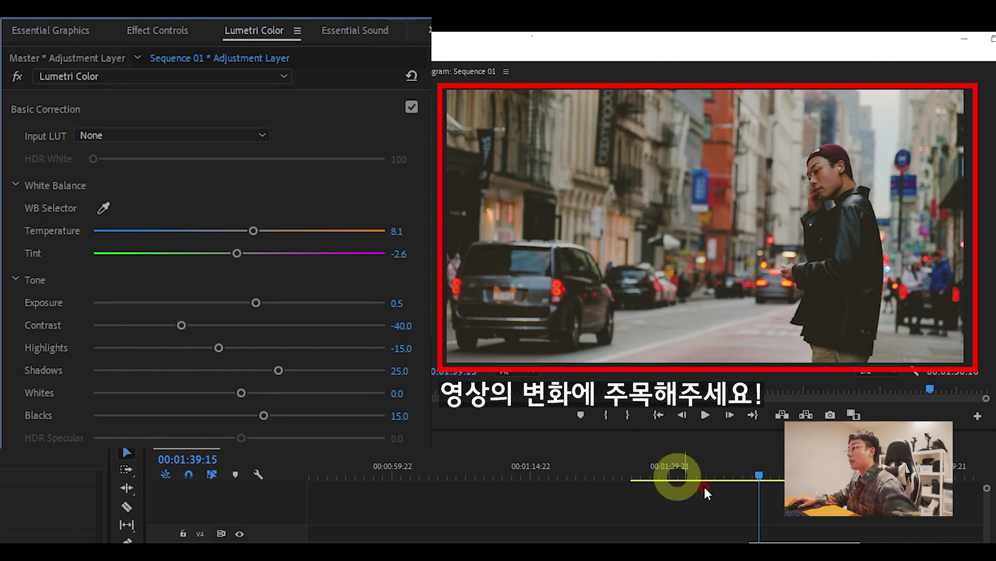
click(803, 533)
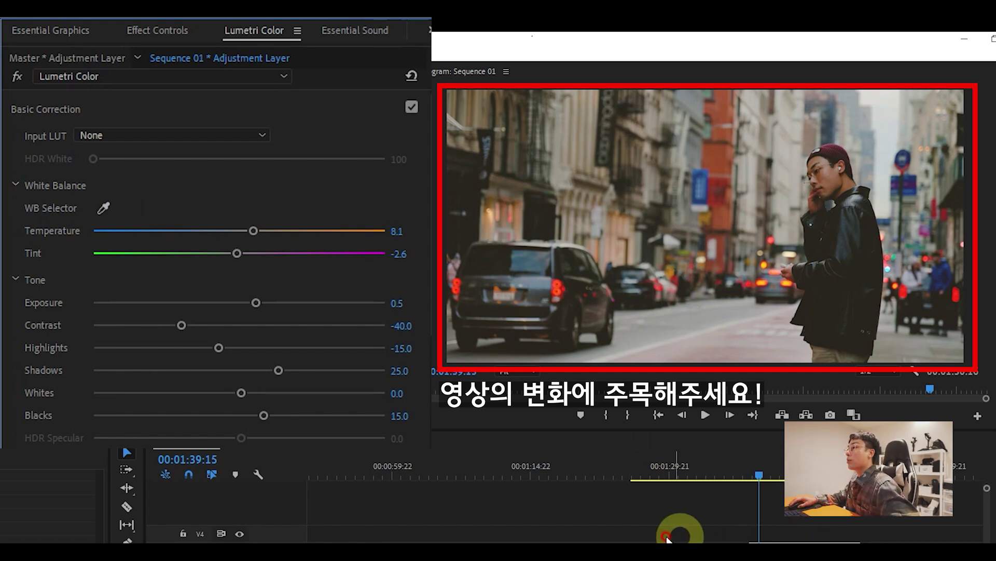
Play back the graded street shot from 00:01:39:00, including full screen
click(753, 469)
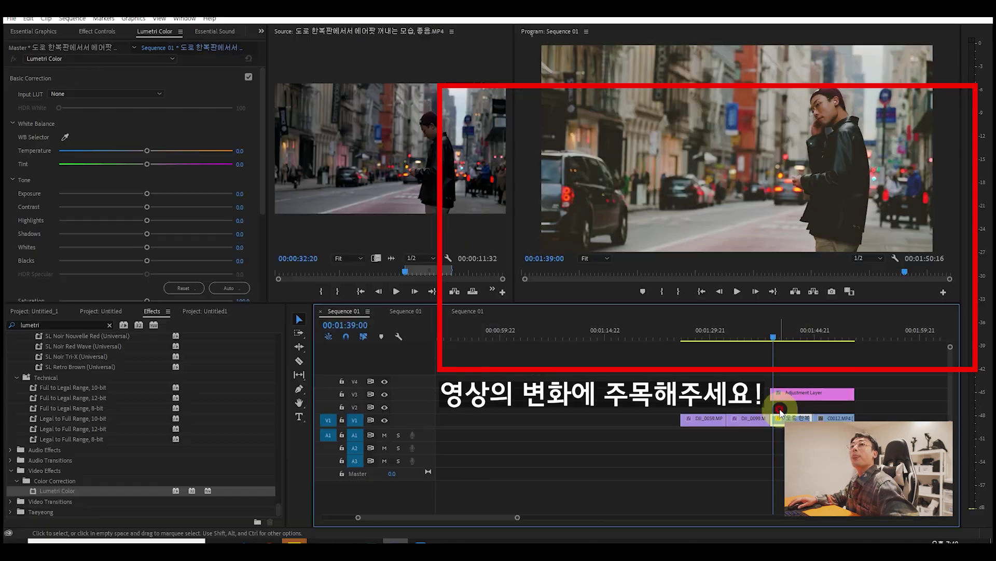
key(shift+5)
click(45, 236)
click(23, 229)
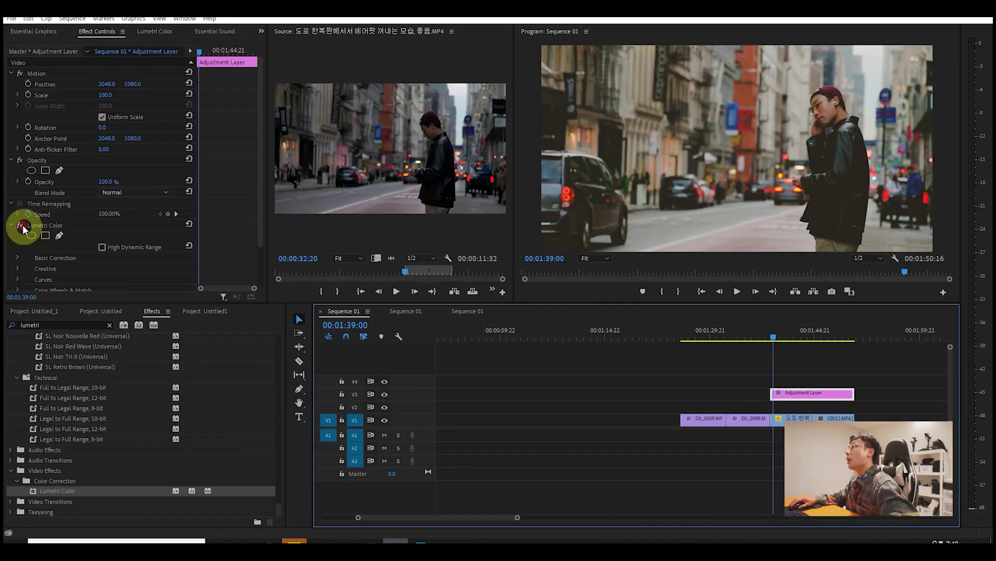
key(space)
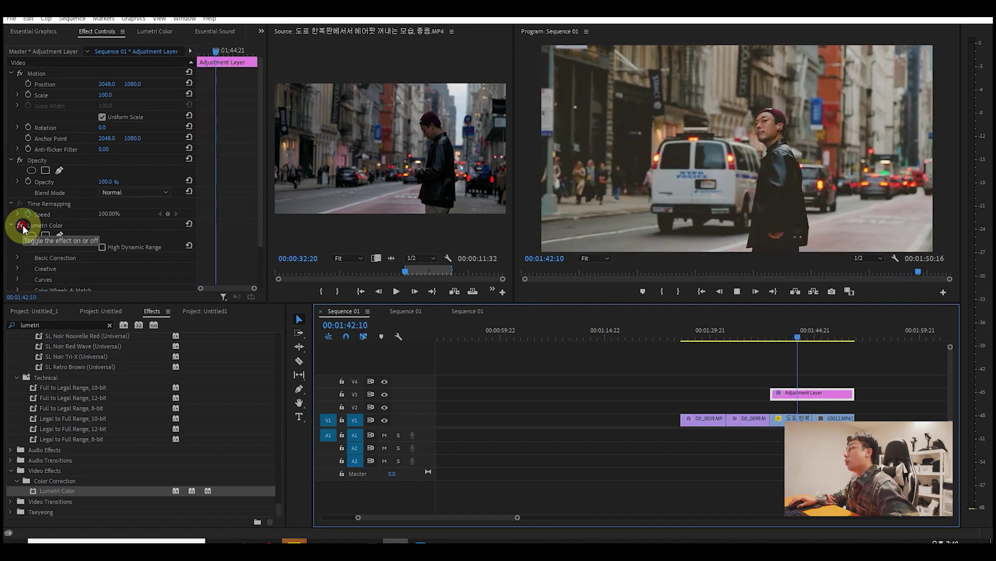
click(747, 375)
click(775, 338)
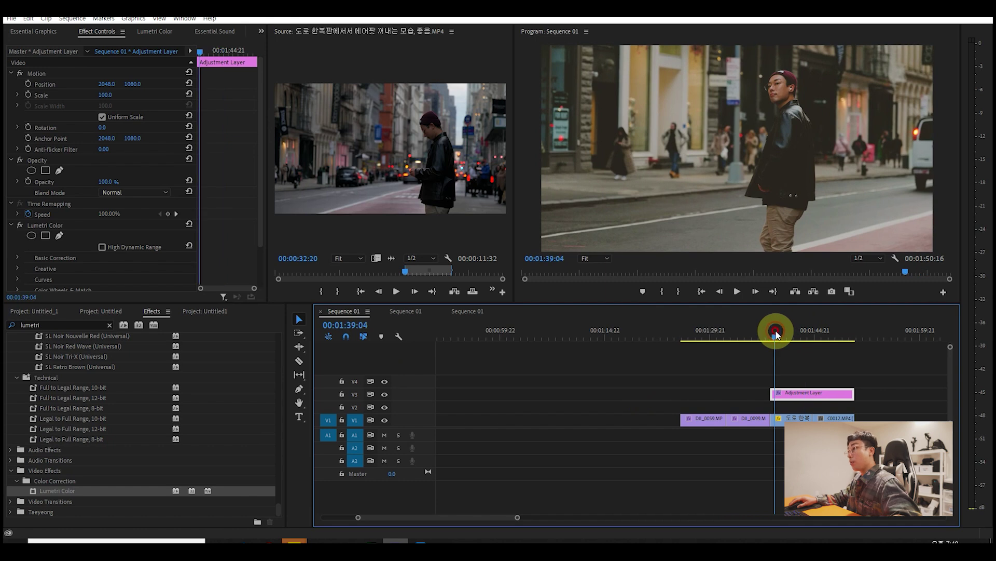
key(ctrl)
key(ctrl+grave)
key(space)
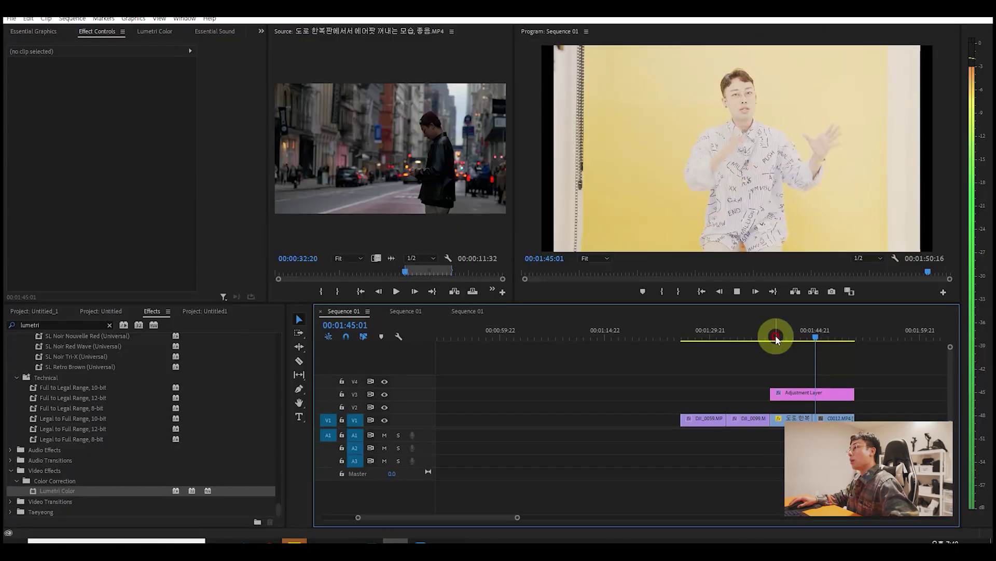
Turn off the V3 track output, preview full screen, then move the playhead to the studio clip
click(788, 419)
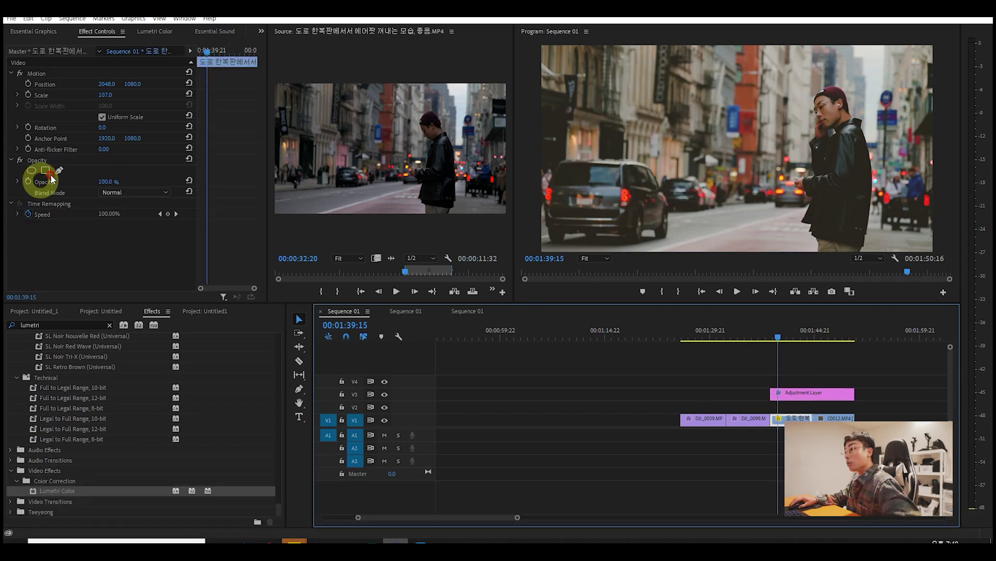
click(384, 395)
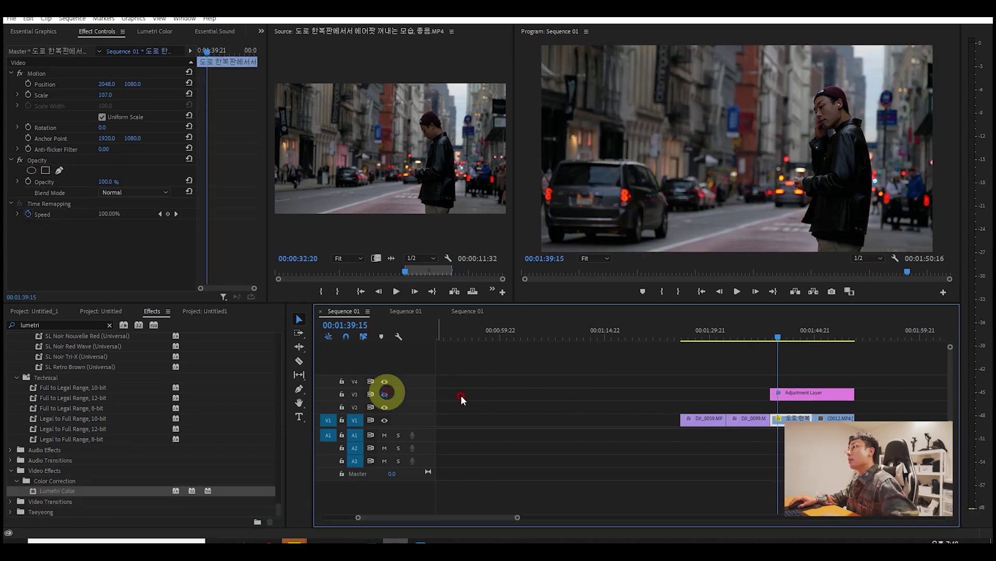
key(ctrl+grave)
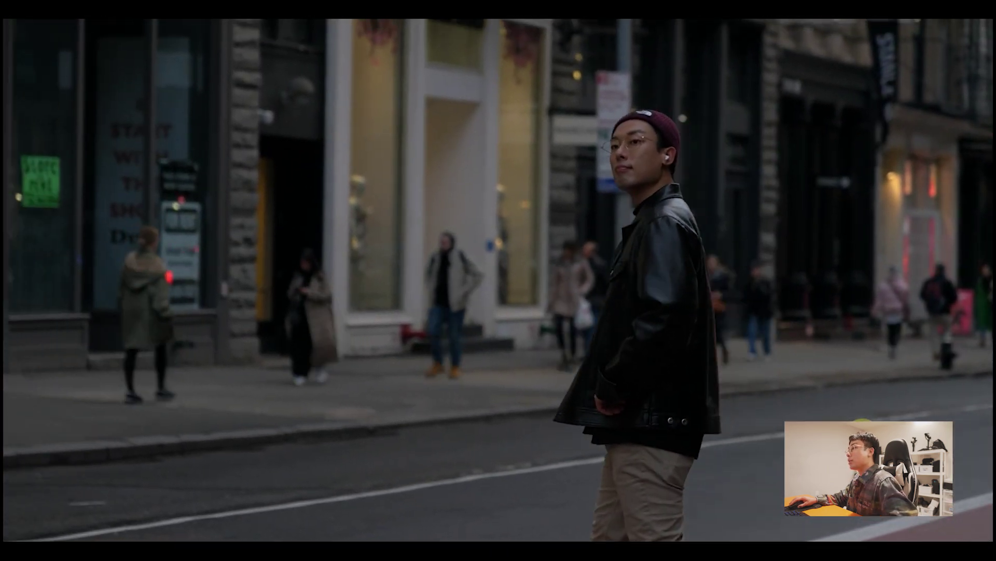
key(ctrl+grave)
key(space)
drag(841, 334, 827, 335)
Trim the first adjustment layer so it ends where C0012.MP4 begins
click(831, 418)
alt+scroll(825, 414, up, 1)
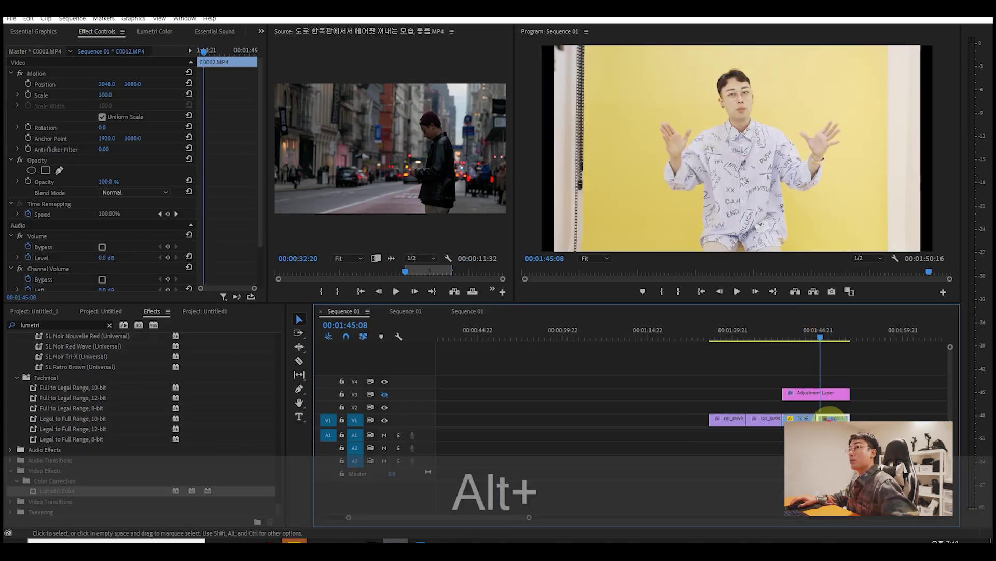
alt+scroll(804, 413, up, 2)
alt+scroll(789, 413, up, 1)
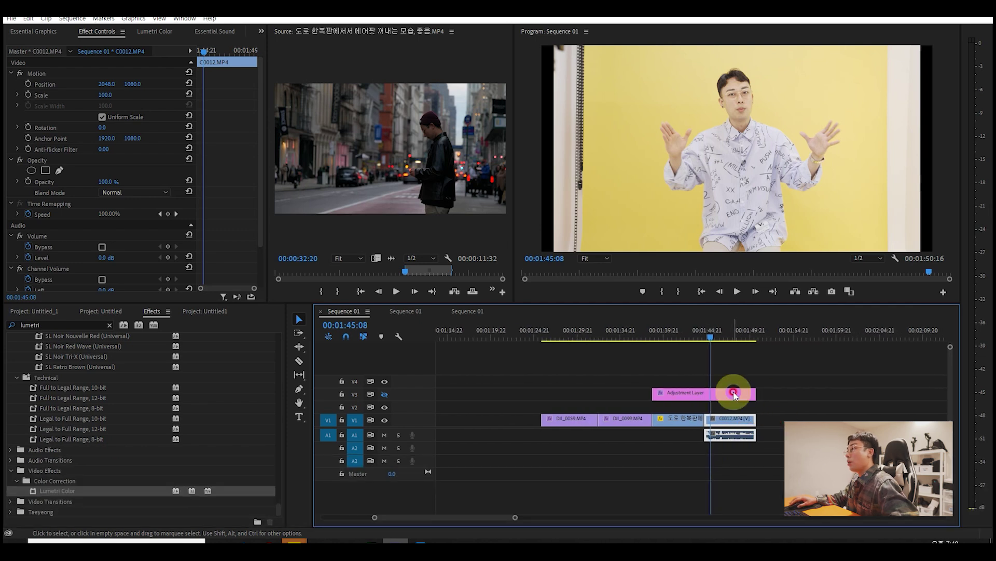
scroll(757, 427, up, 2)
click(701, 335)
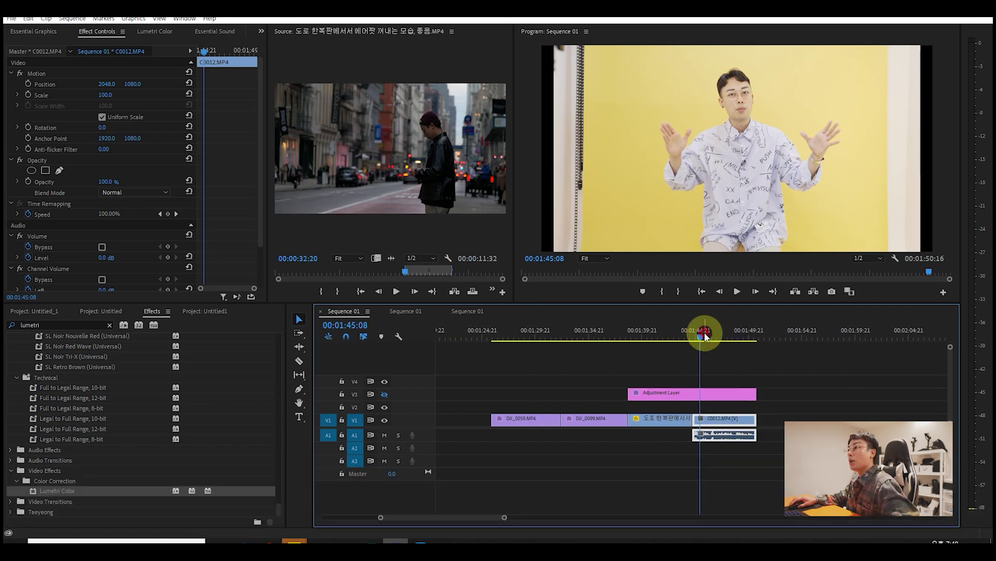
click(720, 393)
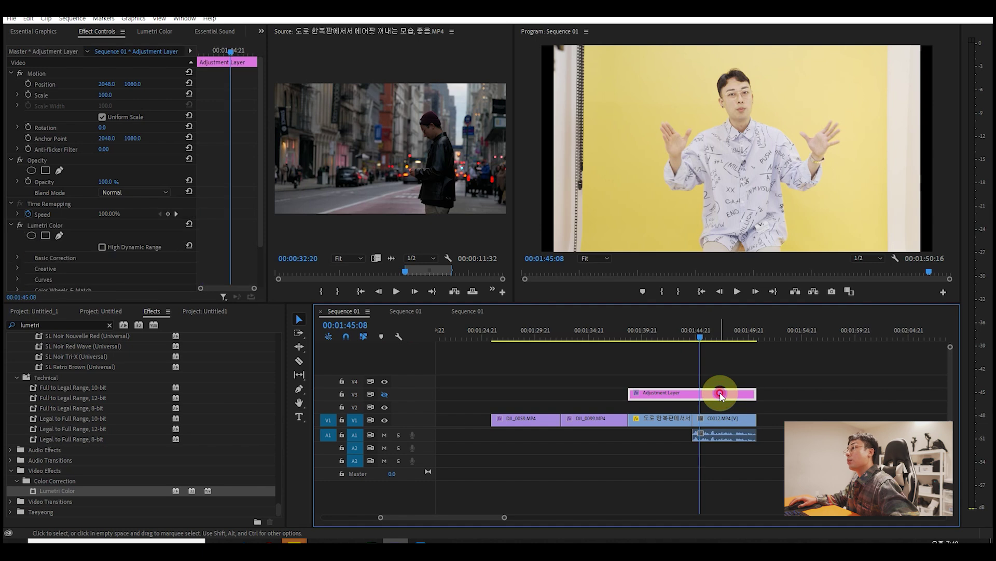
key(Delete)
click(714, 427)
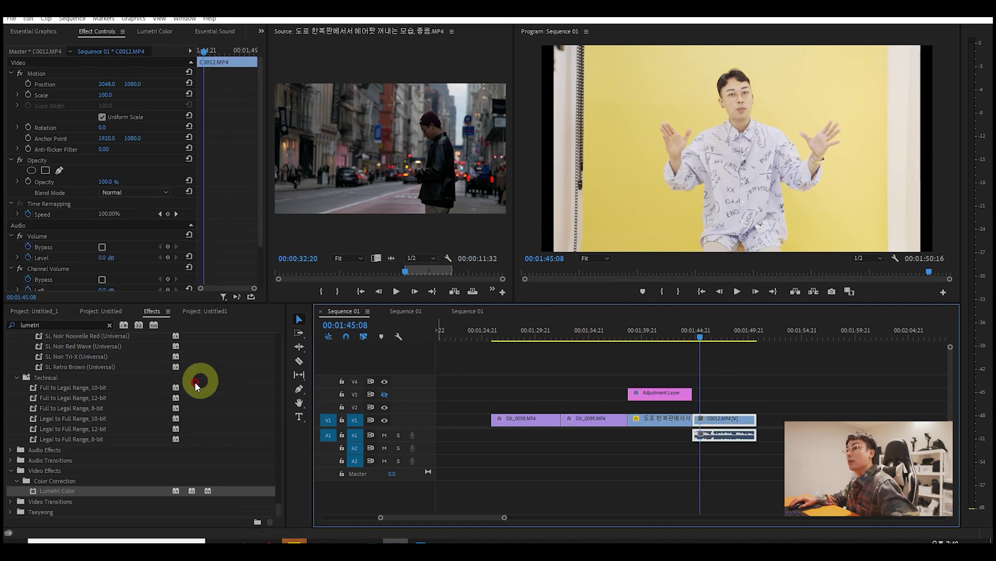
Place a new Adjustment Layer on V3 above C0012.MP4 and open Lumetri Color
click(42, 311)
click(89, 373)
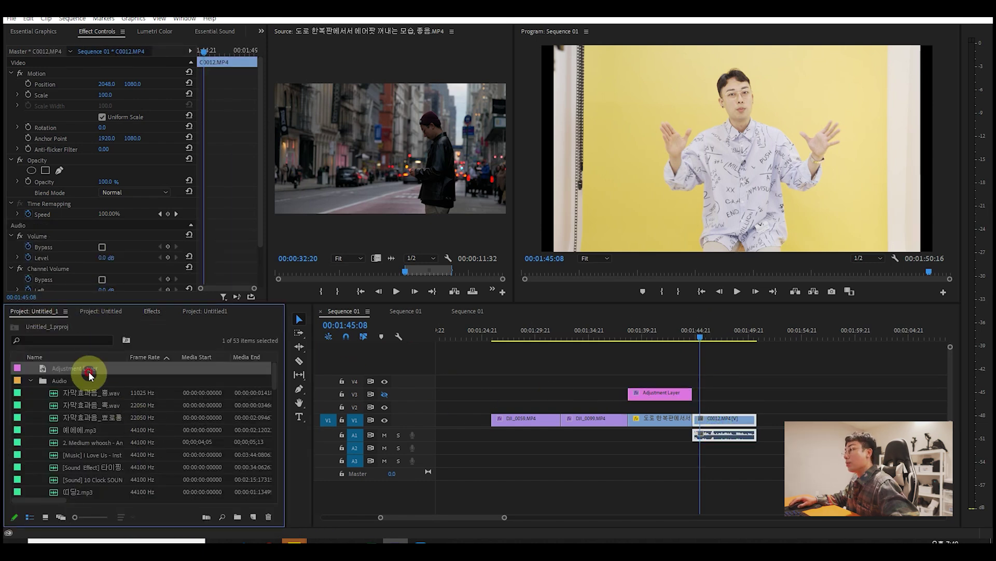
drag(90, 366, 757, 393)
click(182, 61)
click(156, 32)
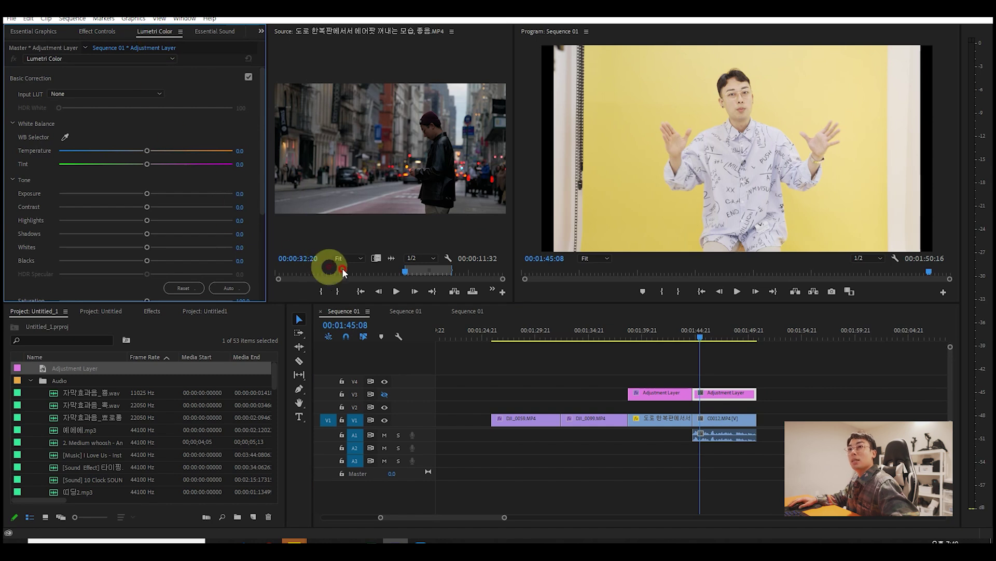
Shape the RGB master curve into an S-curve with lowered shadows and a lowered white endpoint
scroll(145, 208, down, 5)
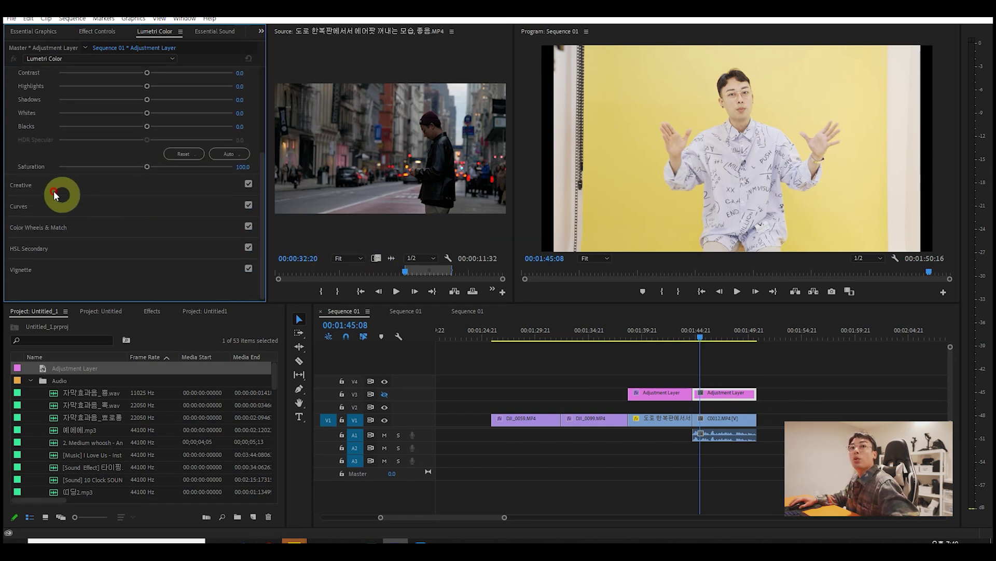
click(13, 213)
scroll(48, 198, up, 3)
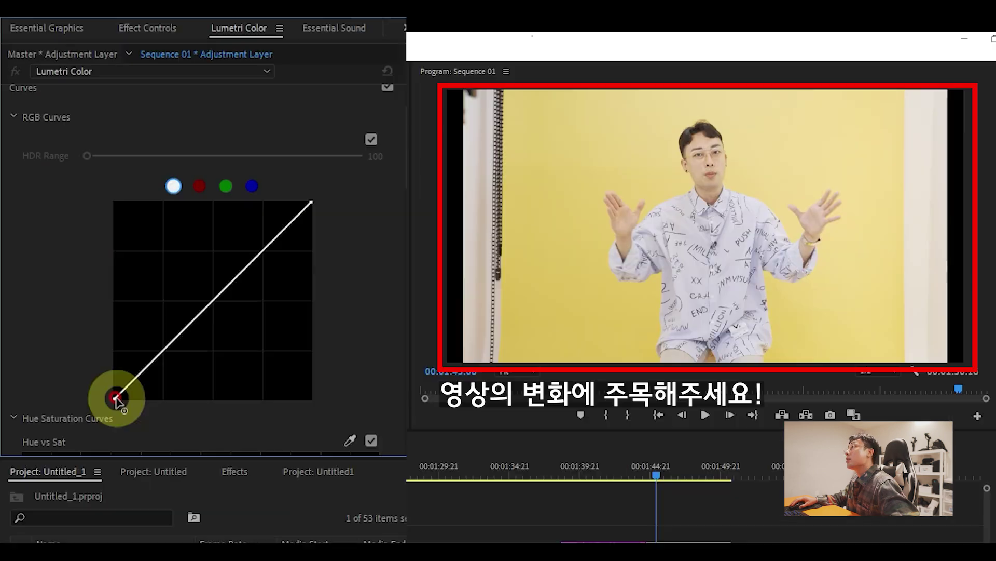
drag(99, 242, 101, 247)
drag(155, 369, 155, 373)
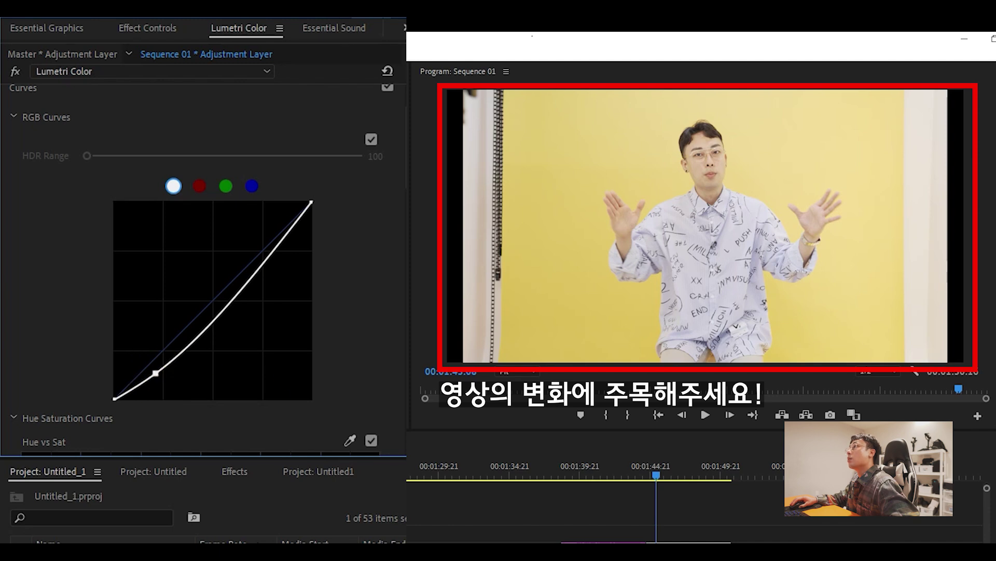
drag(242, 318, 216, 310)
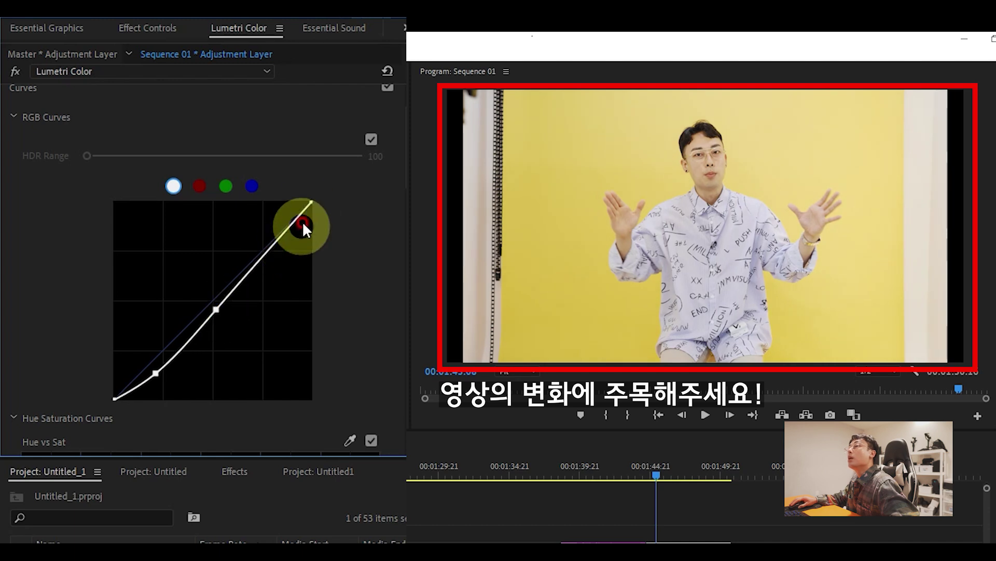
click(269, 253)
drag(270, 252, 260, 254)
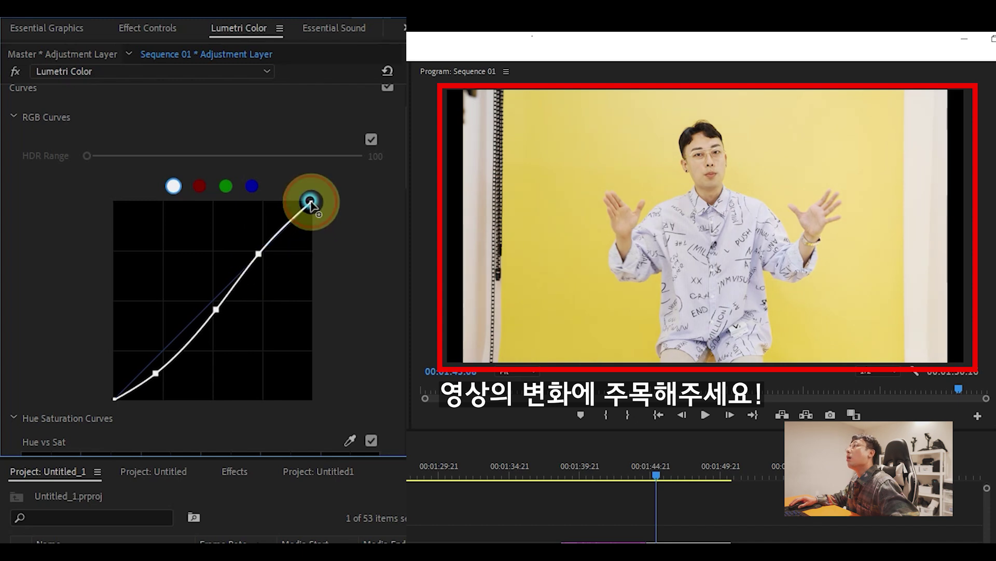
drag(313, 206, 316, 219)
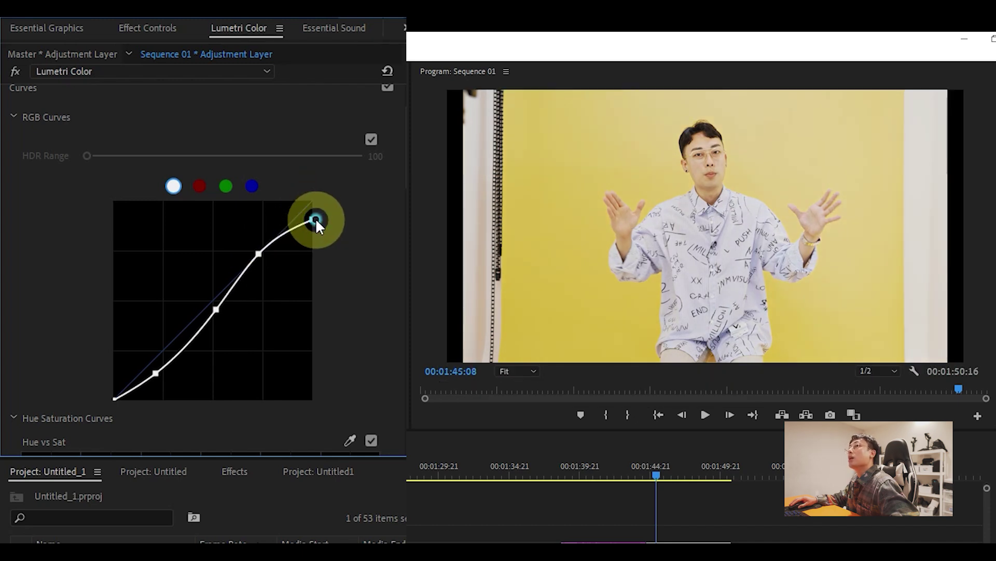
click(213, 275)
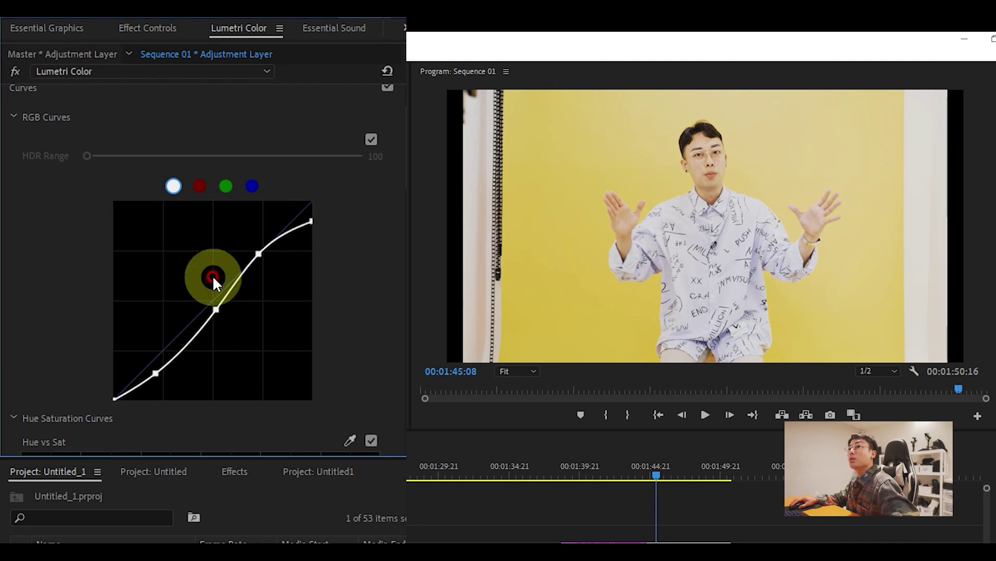
click(155, 376)
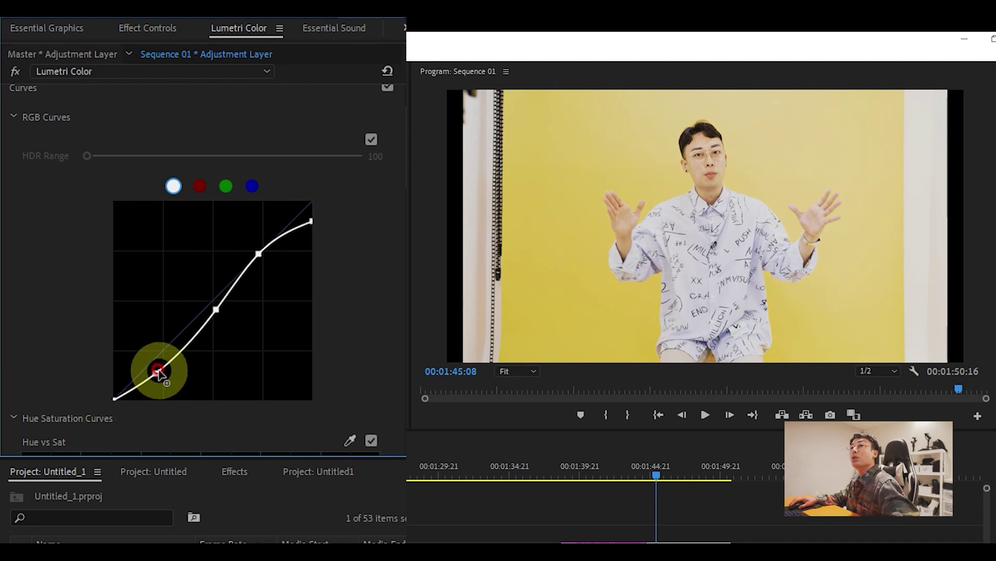
scroll(367, 280, down, 2)
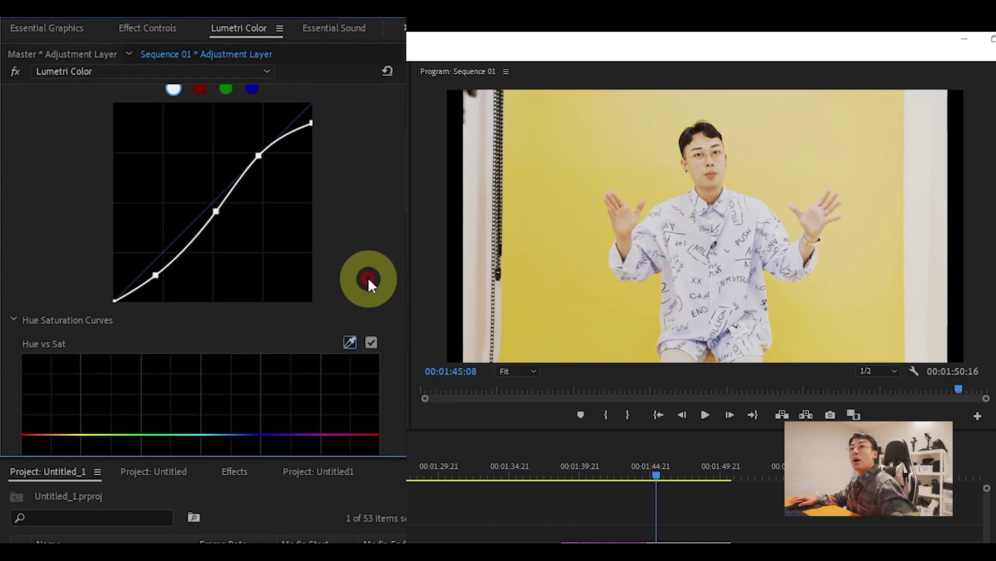
In the colour wheels, push the midtones toward yellow-orange, then toward blue-magenta
scroll(368, 280, down, 3)
scroll(368, 281, down, 5)
scroll(368, 280, down, 4)
scroll(368, 281, down, 4)
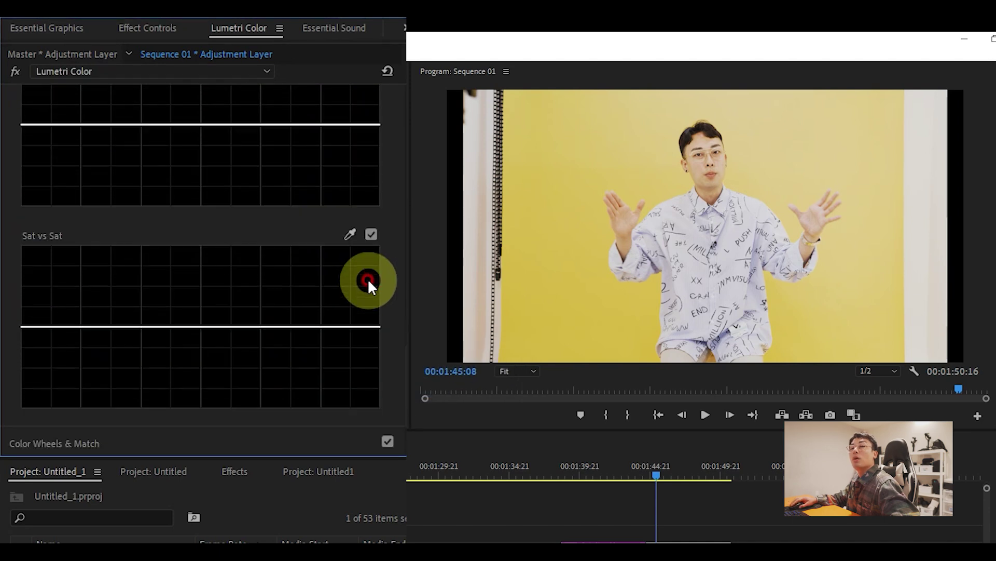
scroll(368, 280, down, 2)
click(79, 338)
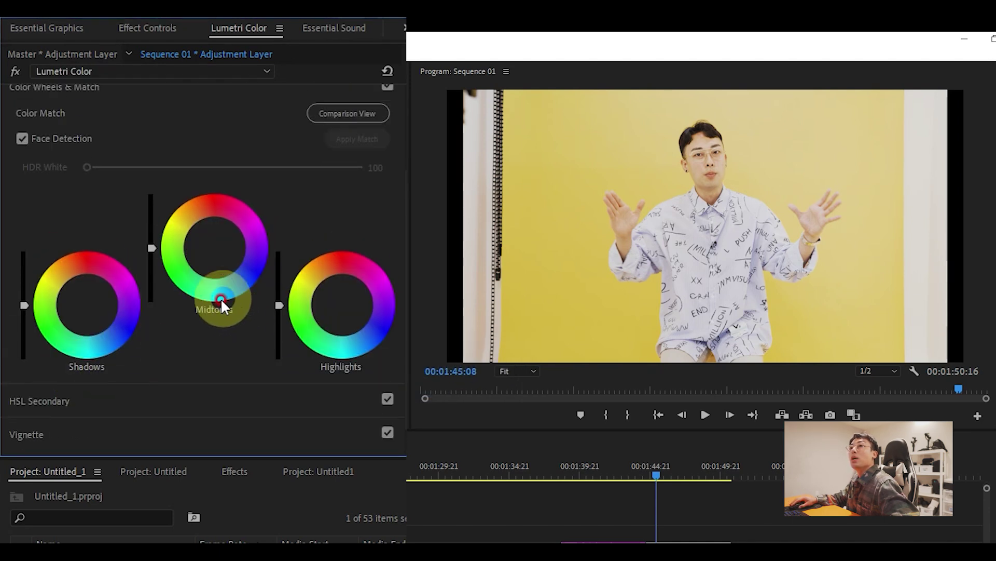
mouse_move(207, 241)
mouse_down()
mouse_move(181, 231)
mouse_move(141, 181)
mouse_up()
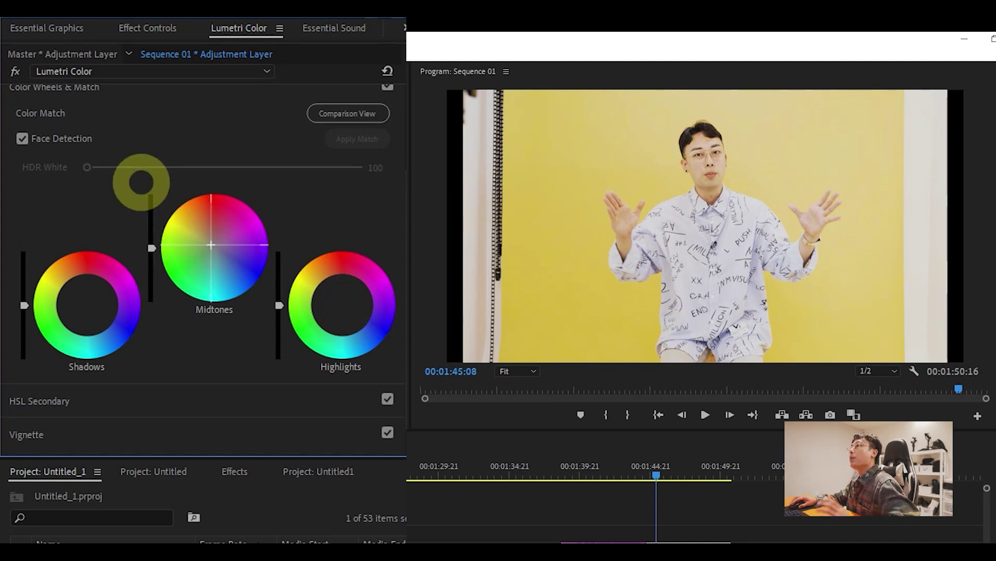
drag(210, 244, 254, 269)
Preview the Fuji ETERNA 250D and Kodak 5205 creative looks, then set Look to None
scroll(180, 209, up, 5)
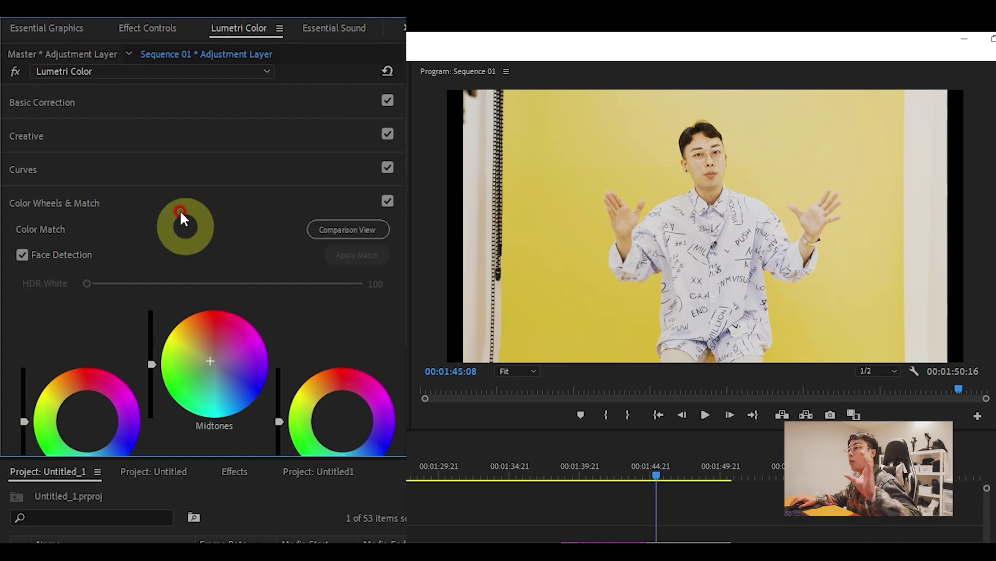
click(36, 135)
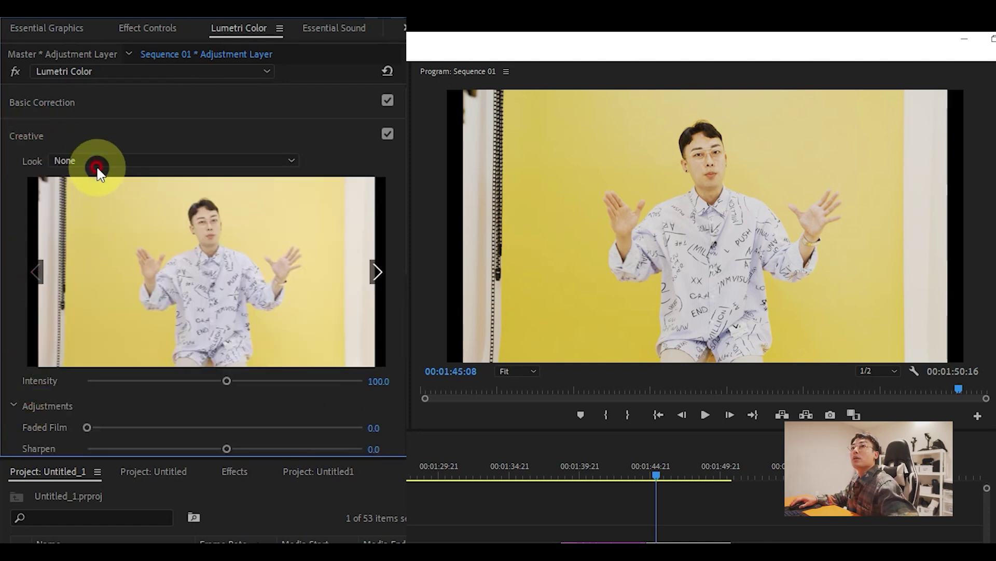
click(83, 158)
click(170, 253)
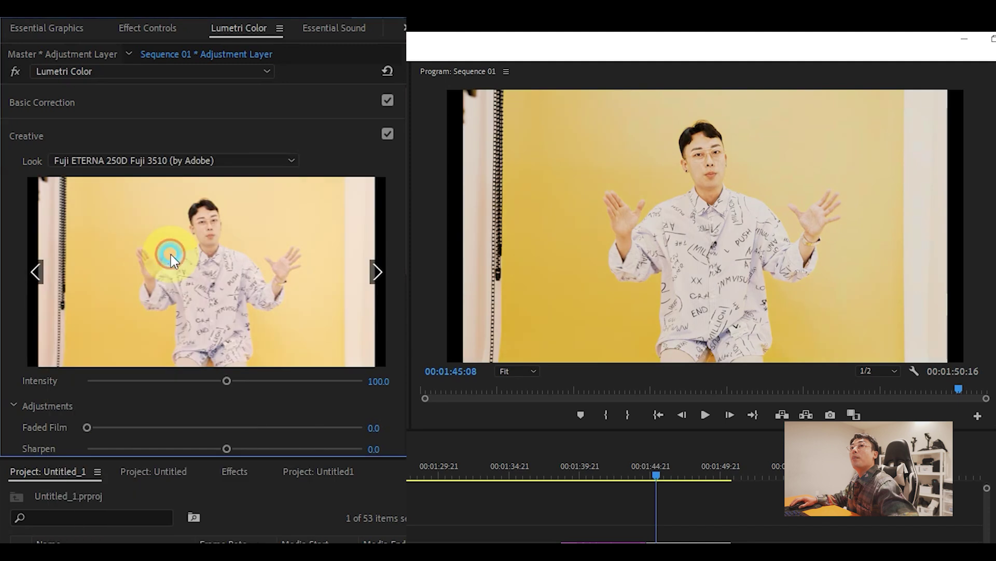
click(186, 159)
click(142, 262)
click(213, 161)
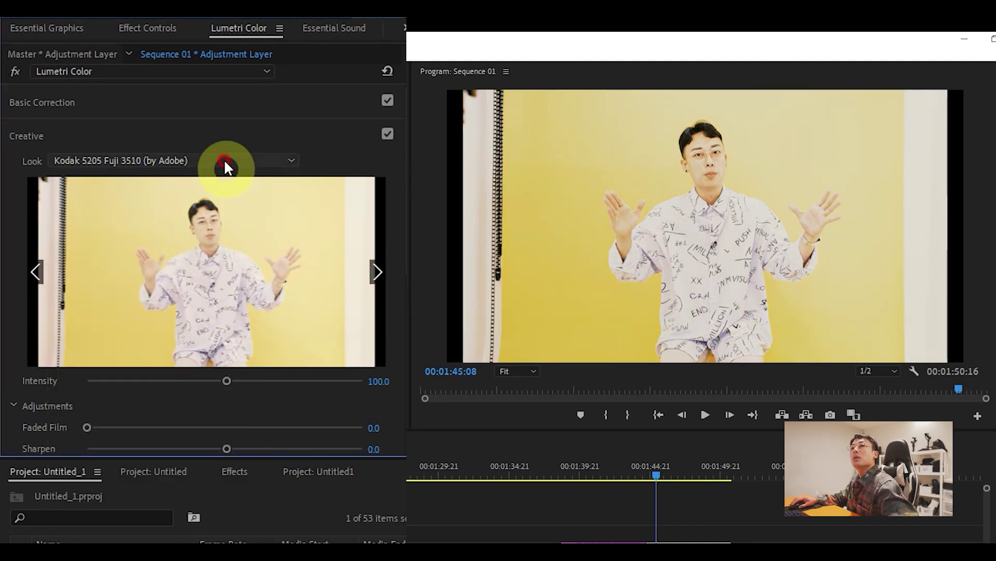
scroll(211, 155, up, 3)
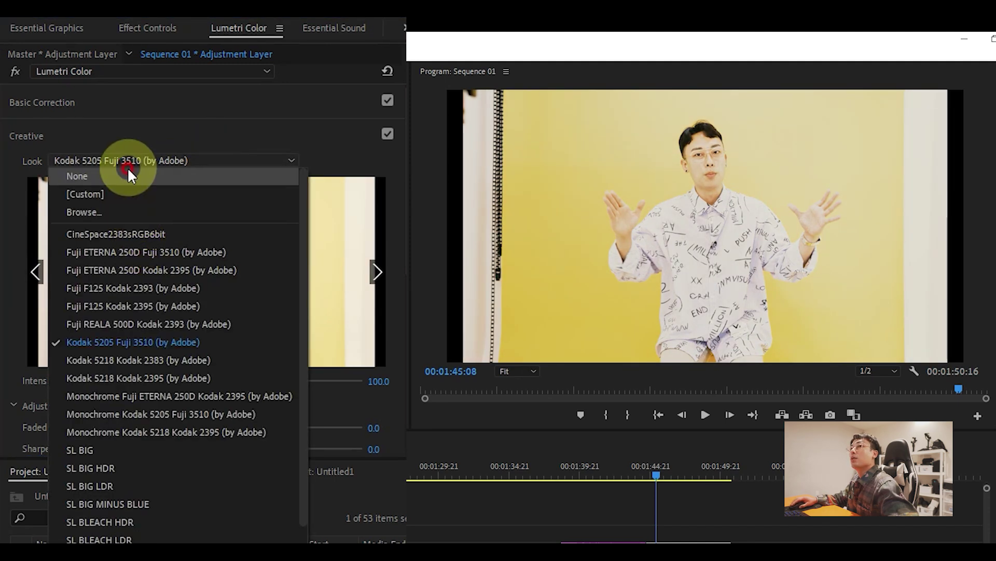
click(127, 172)
Set the Creative Sharpen and Vibrance values to 15
scroll(175, 379, down, 1)
scroll(177, 378, down, 1)
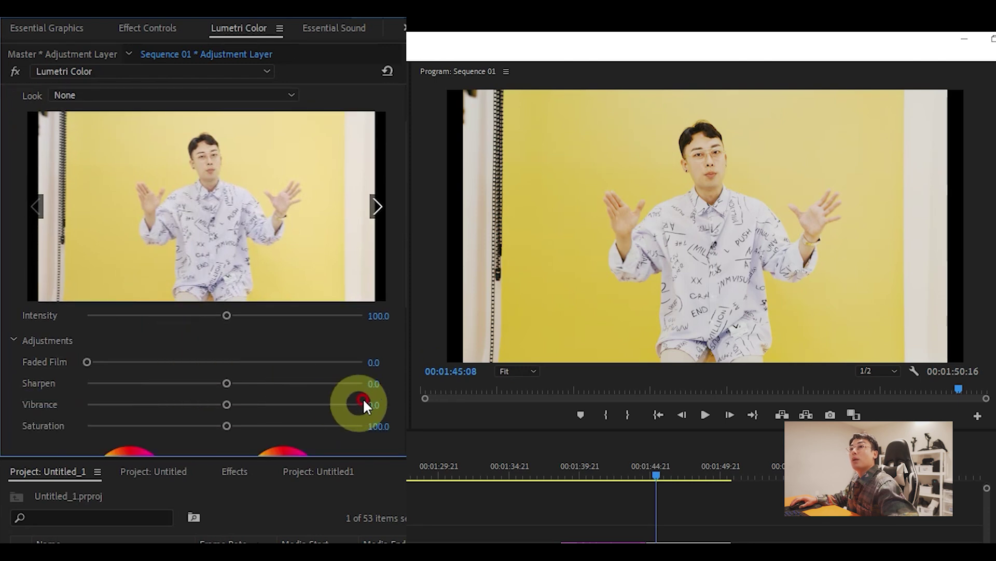
click(375, 384)
click(384, 405)
text(15)
click(392, 346)
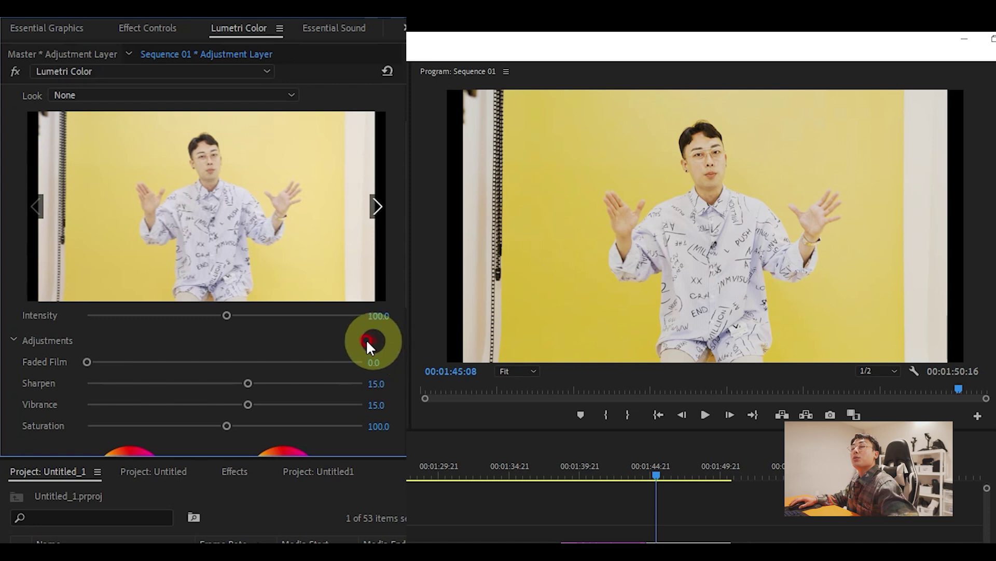
scroll(281, 249, up, 2)
click(70, 104)
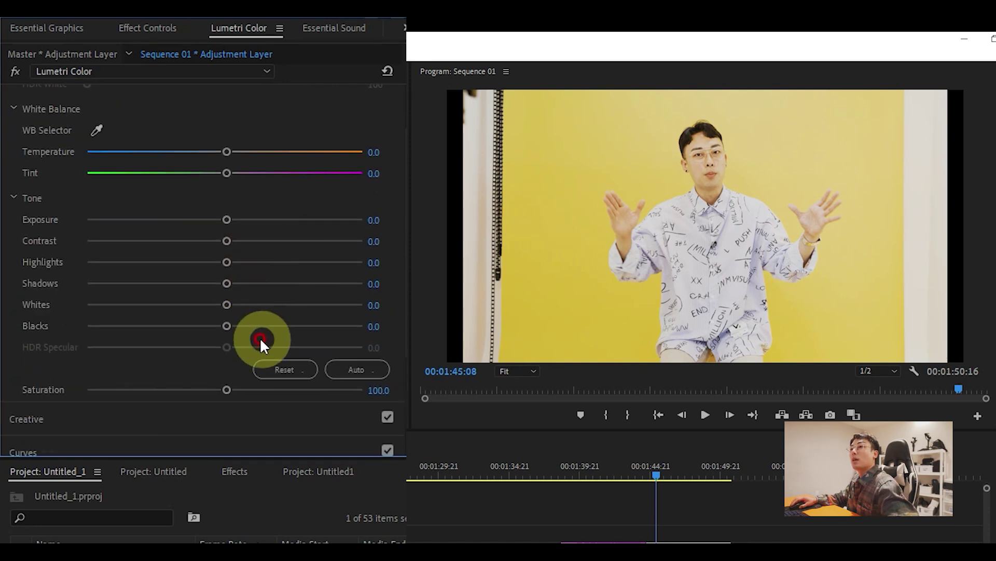
Set the Basic Correction Saturation to 110
click(385, 390)
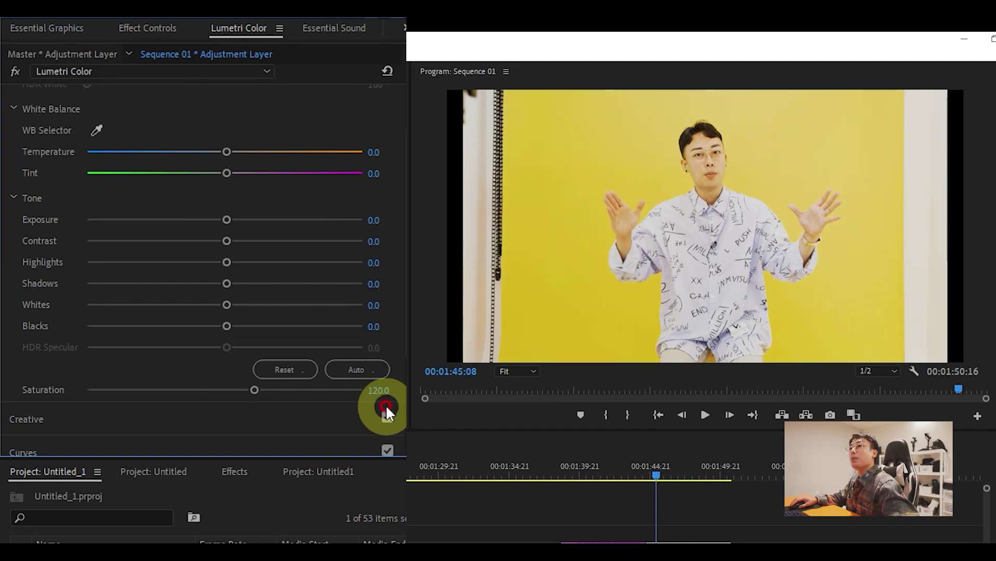
click(385, 403)
click(384, 389)
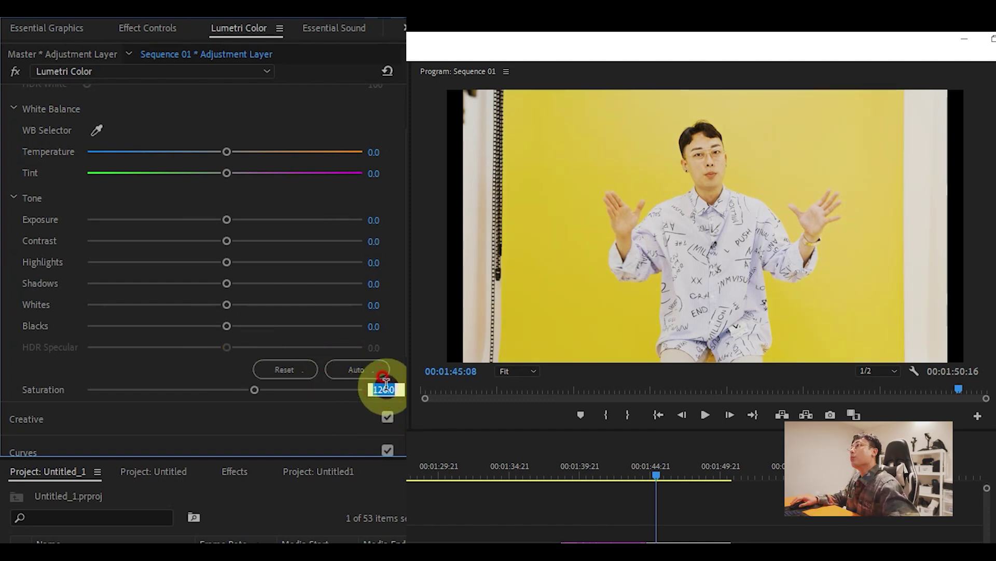
key(Return)
Raise Blacks to 16, pull Whites below zero, lift Shadows and lower Highlights to -11.2
scroll(387, 391, up, 2)
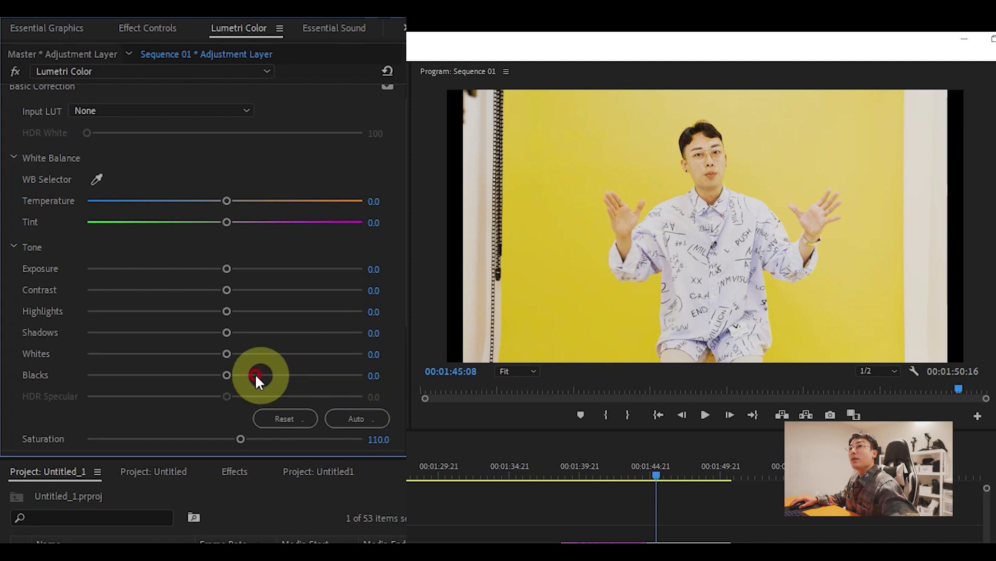
drag(233, 373, 246, 373)
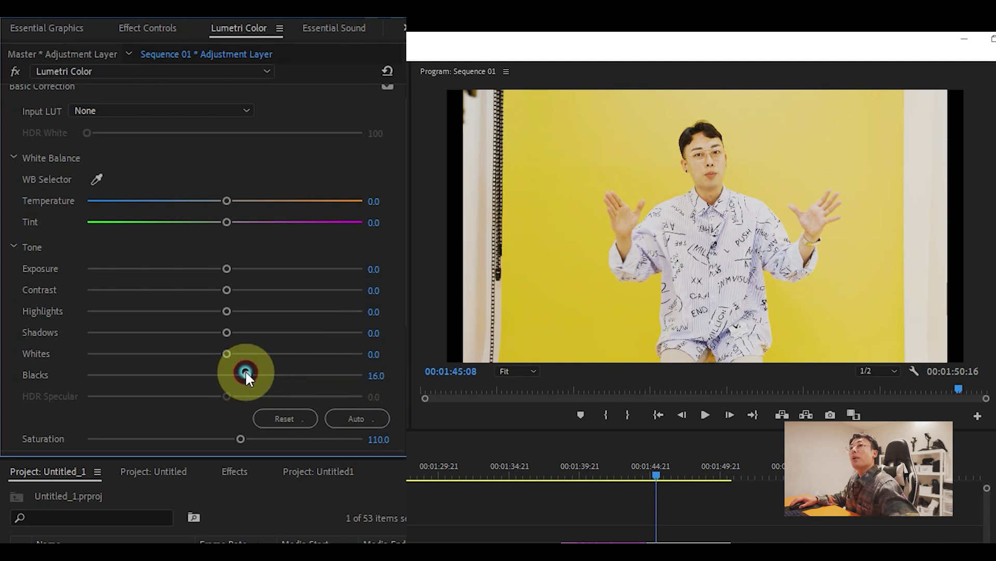
click(231, 354)
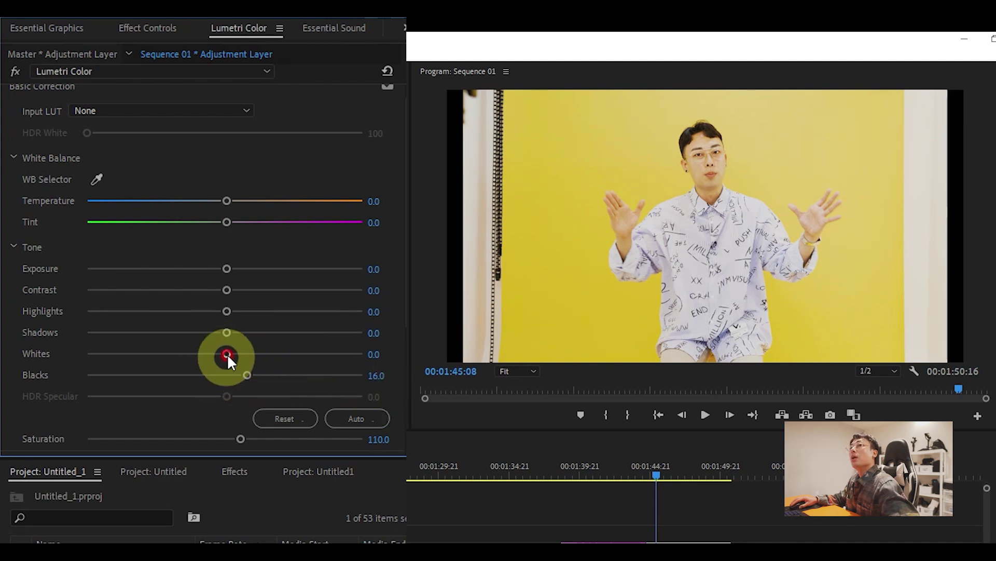
drag(227, 355, 192, 358)
mouse_move(247, 333)
mouse_down()
mouse_move(208, 311)
mouse_move(207, 290)
mouse_move(185, 290)
mouse_up()
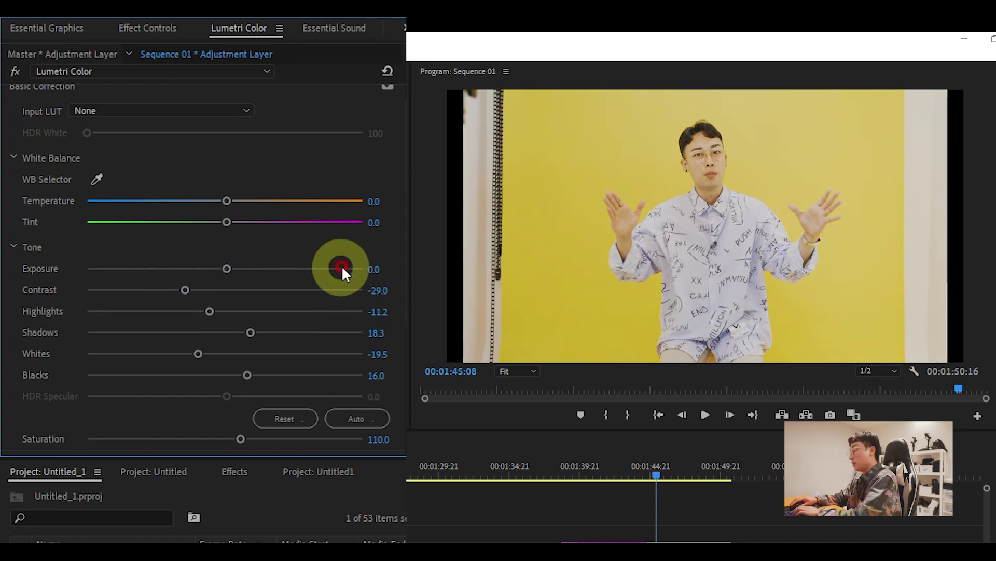
Set Exposure to 0.1 after trying 0.5 and 0.2
click(389, 268)
text(5)
key(Return)
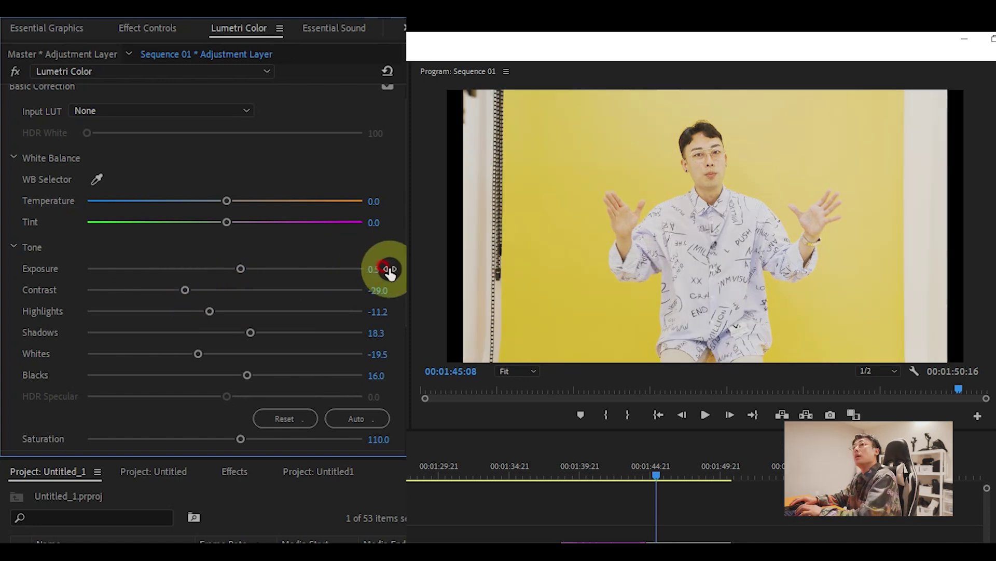
click(388, 268)
text(0.2)
key(Return)
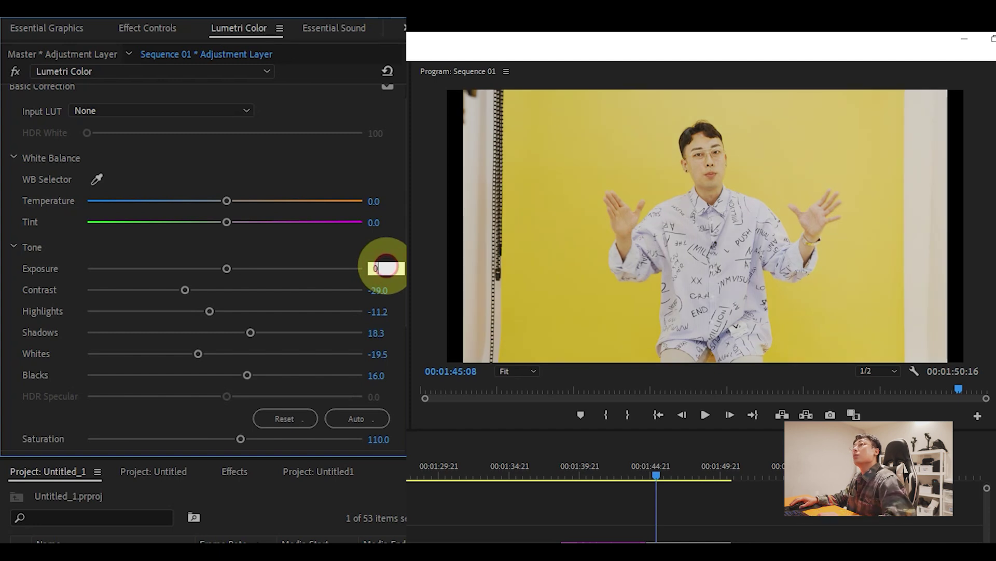
click(385, 268)
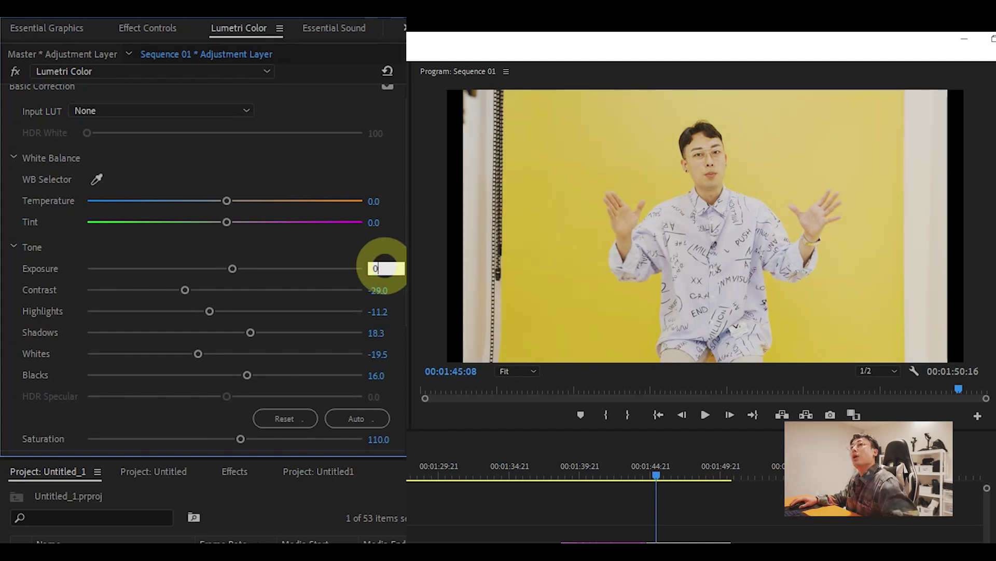
text(.1)
click(229, 216)
Try warming Temperature, reset it to 0, and play back the graded clip
drag(227, 202, 256, 198)
double_click(332, 200)
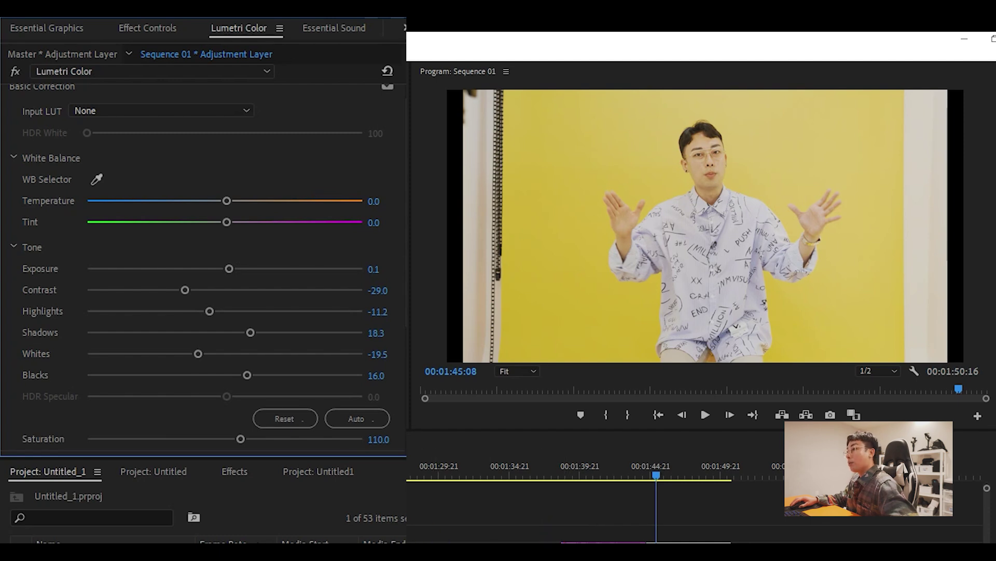
key(space)
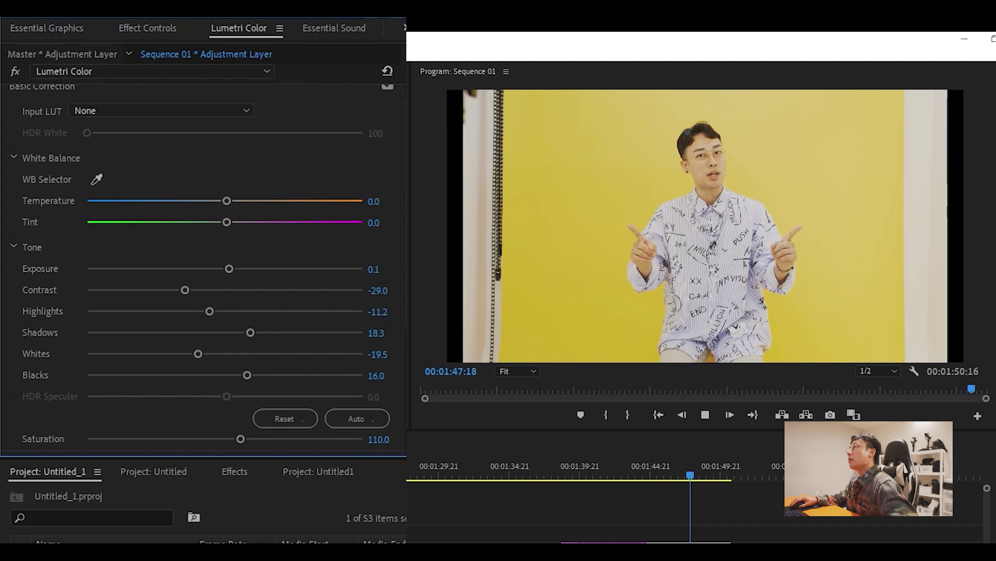
drag(700, 476, 650, 477)
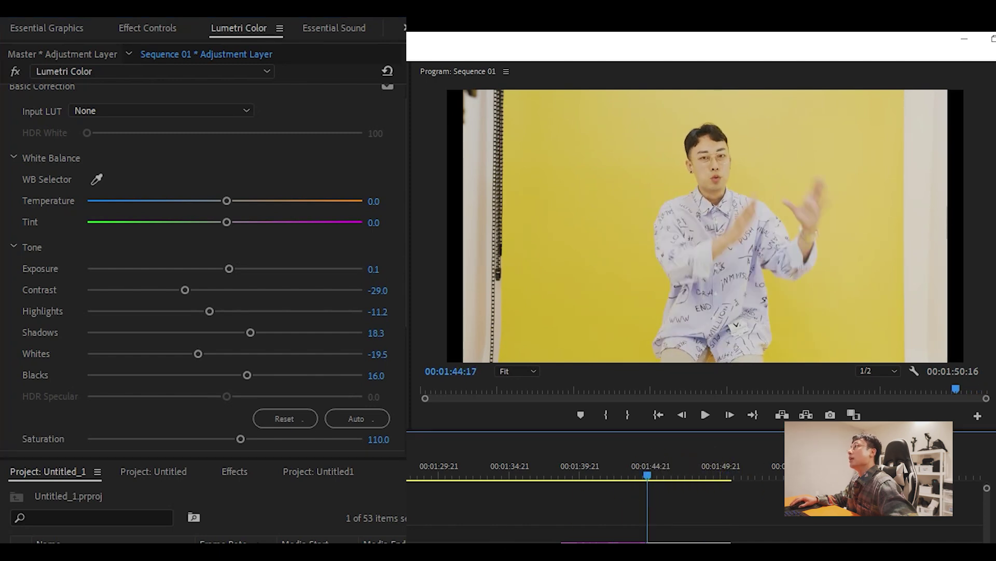
key(space)
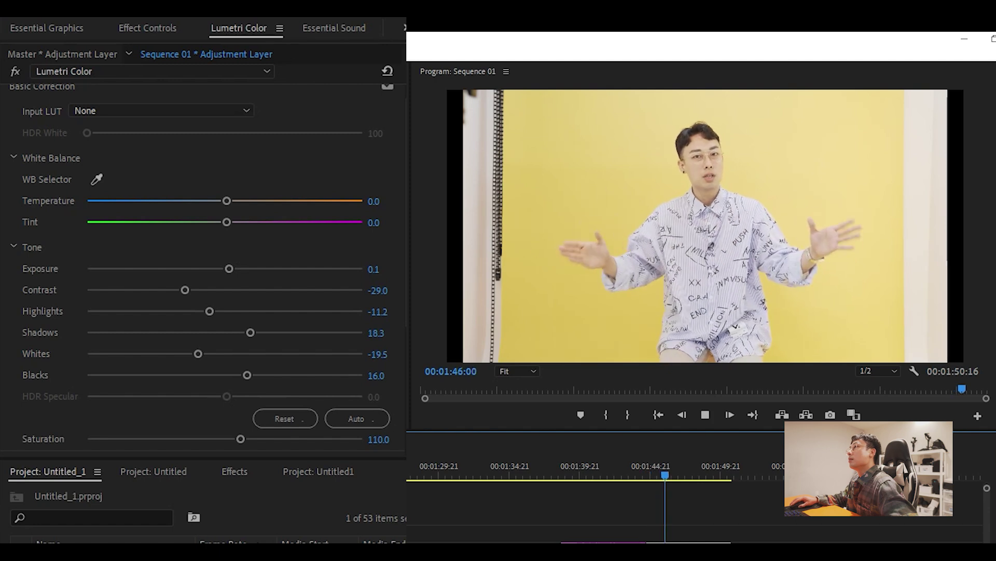
click(695, 474)
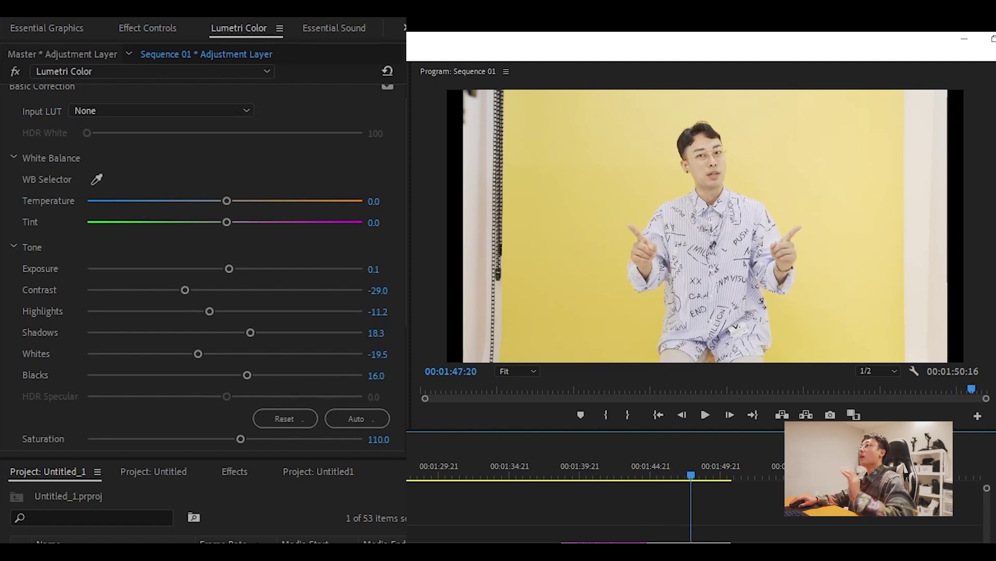
click(581, 528)
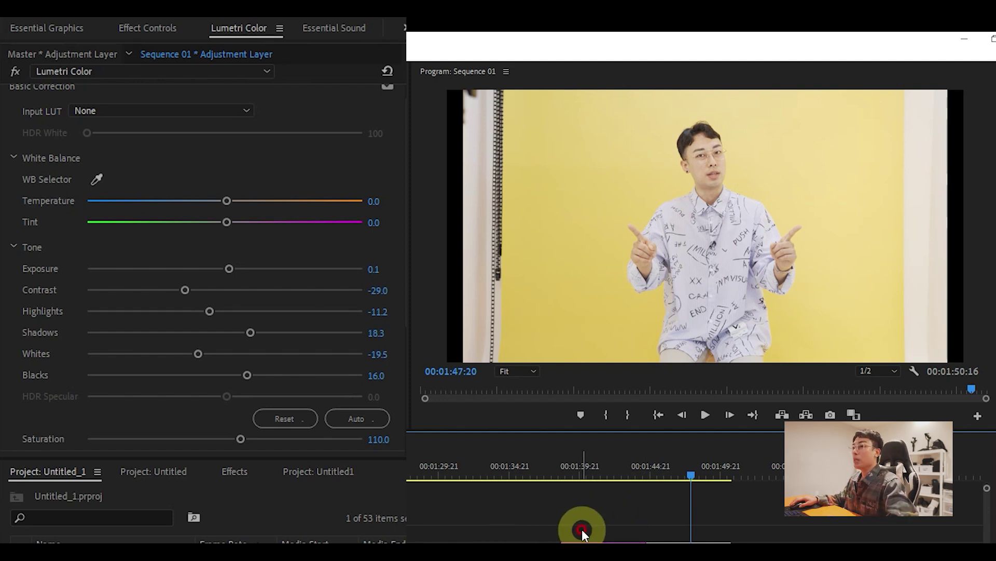